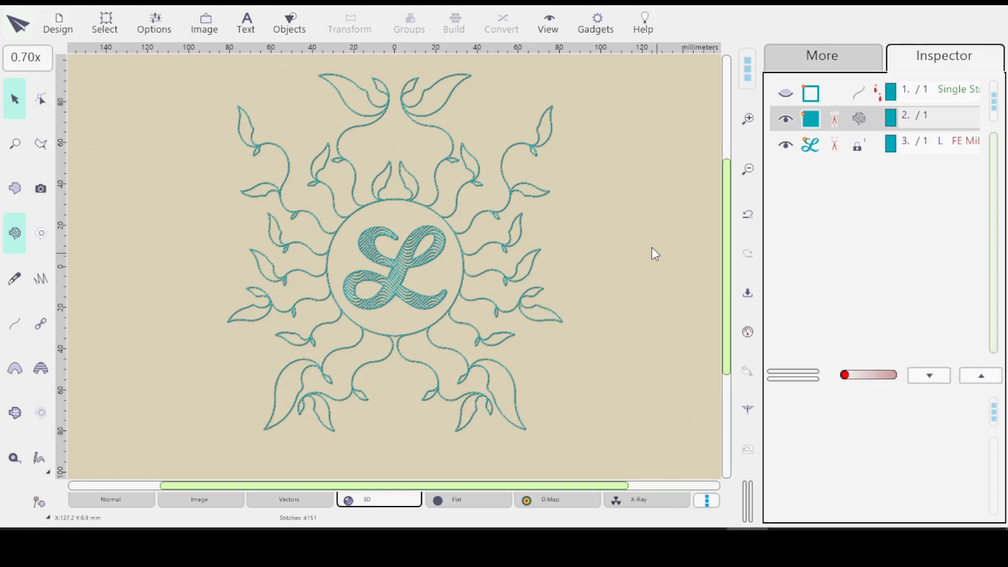
Step: Select the plant mesh and the letter L object in turn to examine their sizes on the canvas
{"action": "left_click", "coordinate": [832, 112]}
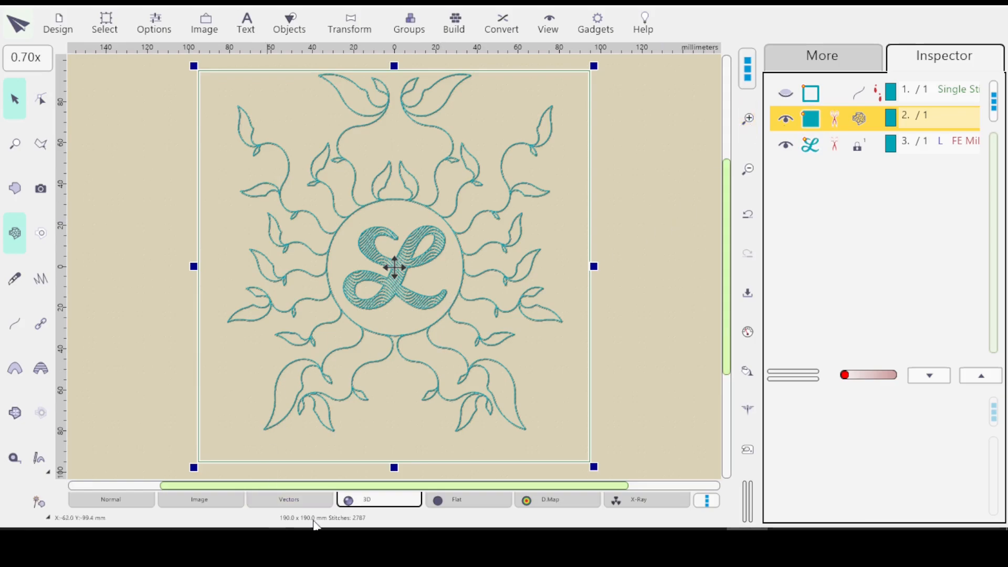
{"action": "left_click", "coordinate": [713, 171]}
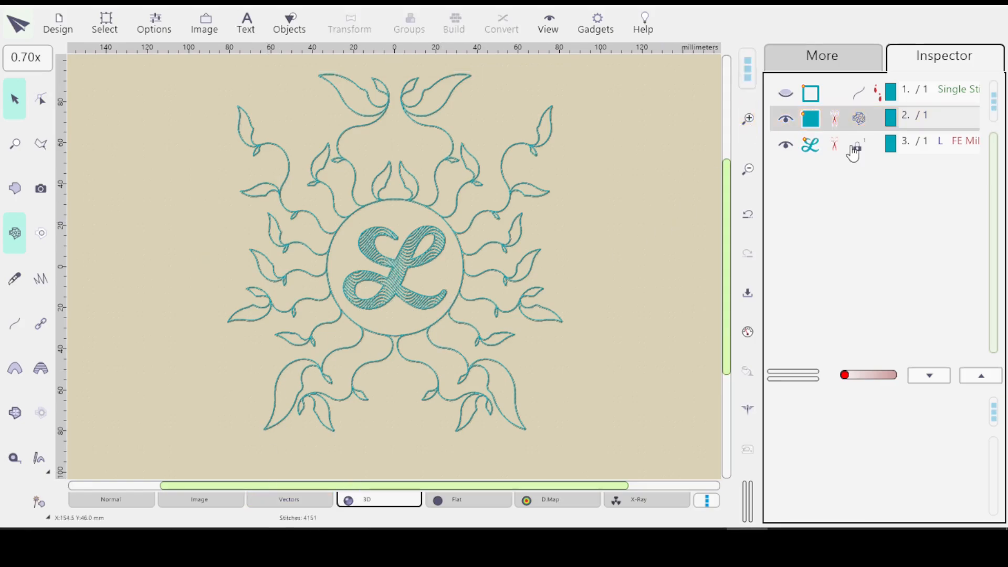
{"action": "left_click", "coordinate": [837, 145]}
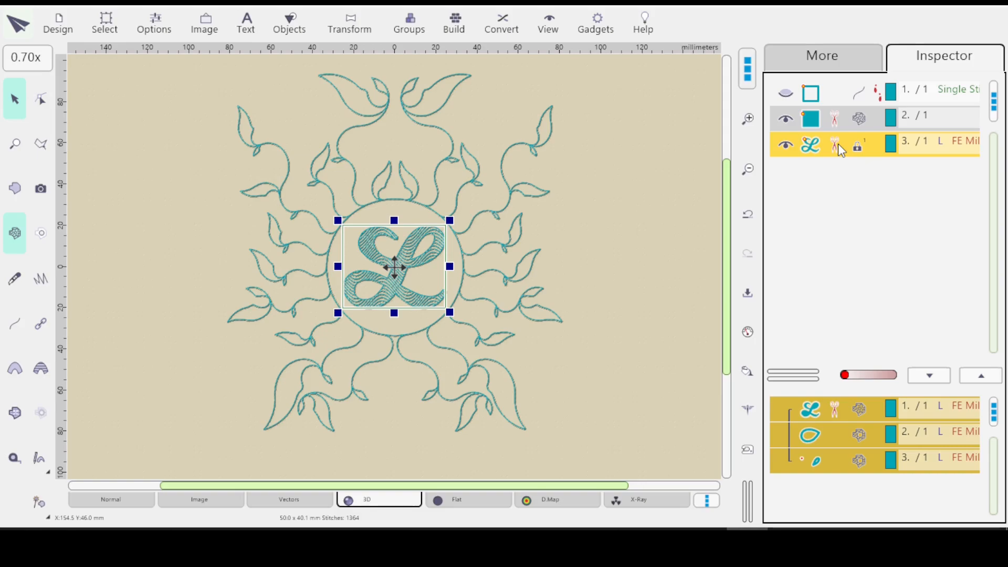
{"action": "left_click", "coordinate": [848, 118]}
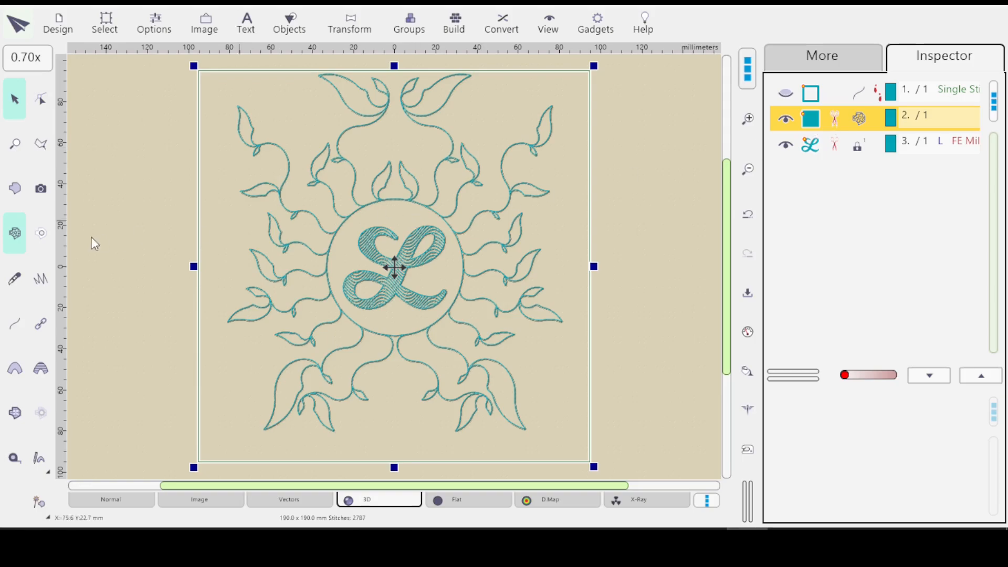
Step: Draw a rectangular mesh object about 190 mm wide and 186 mm high around the design and finish it
{"action": "left_click", "coordinate": [16, 237]}
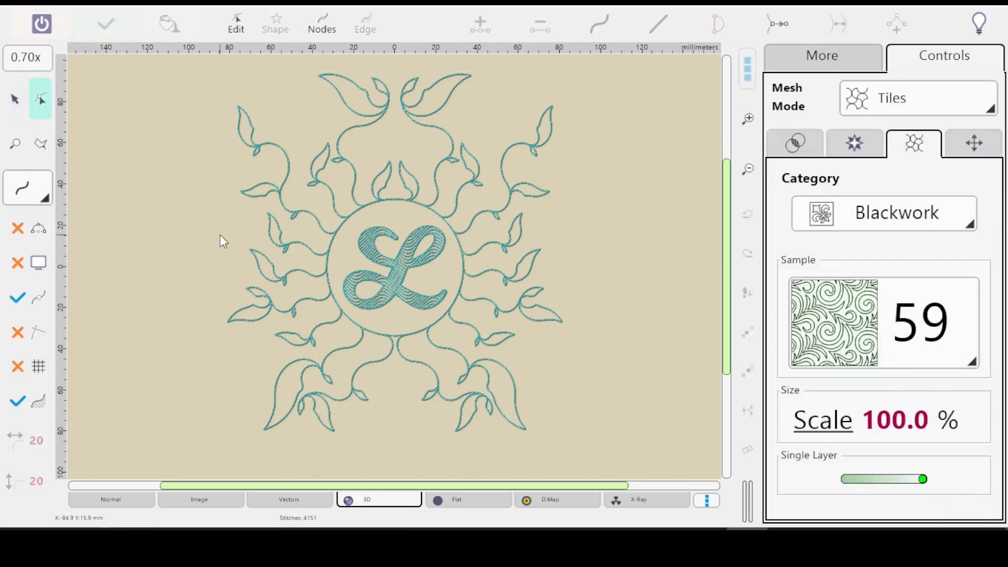
{"action": "left_click", "coordinate": [193, 90]}
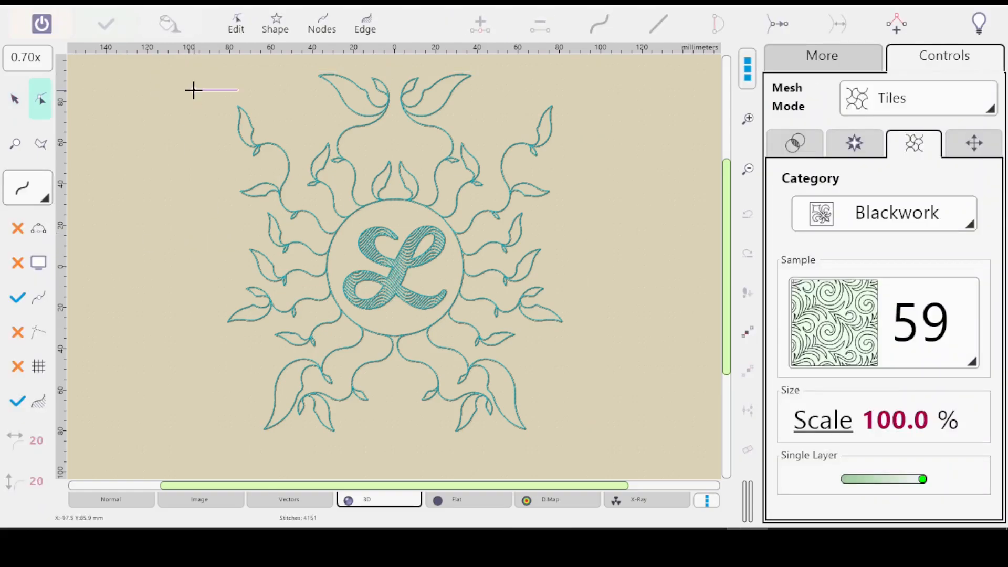
{"action": "left_click", "coordinate": [274, 25]}
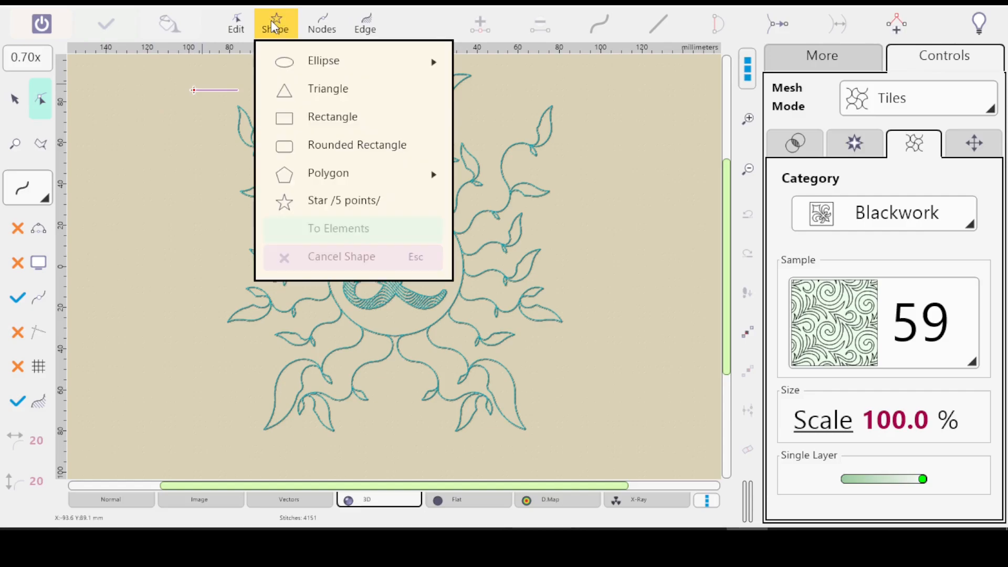
{"action": "left_click", "coordinate": [326, 127]}
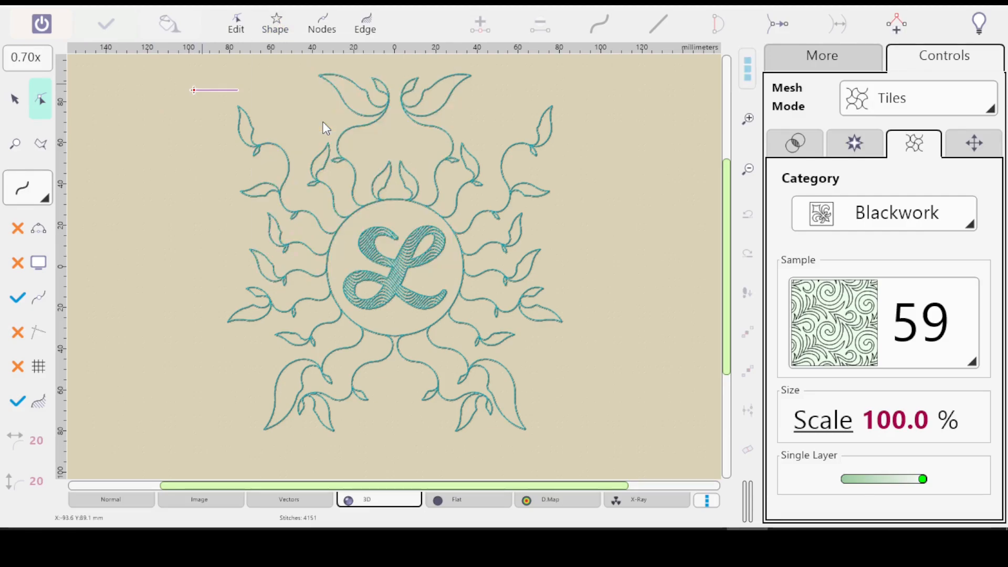
{"action": "left_click_drag", "start_coordinate": [171, 71], "coordinate": [562, 455]}
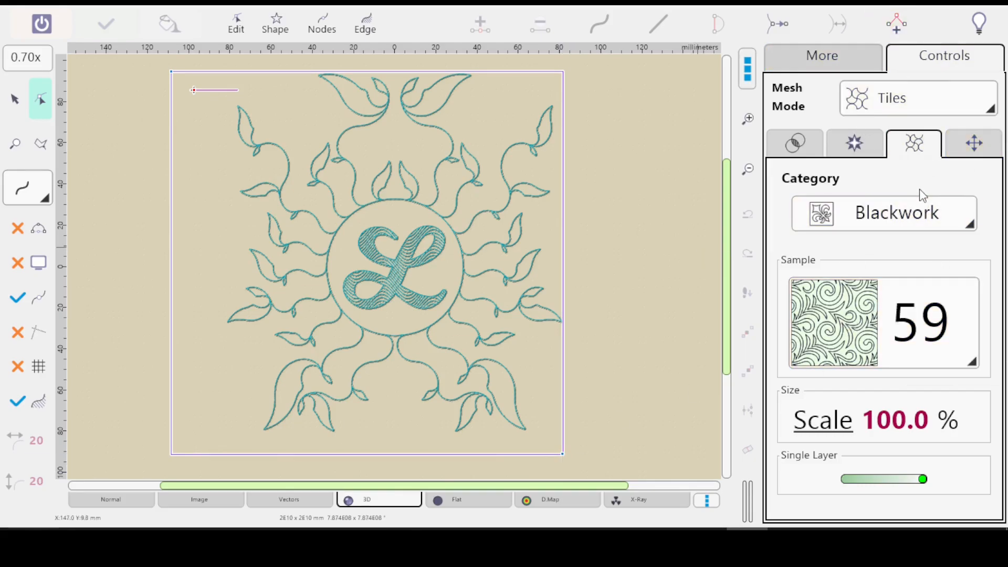
{"action": "left_click", "coordinate": [992, 115]}
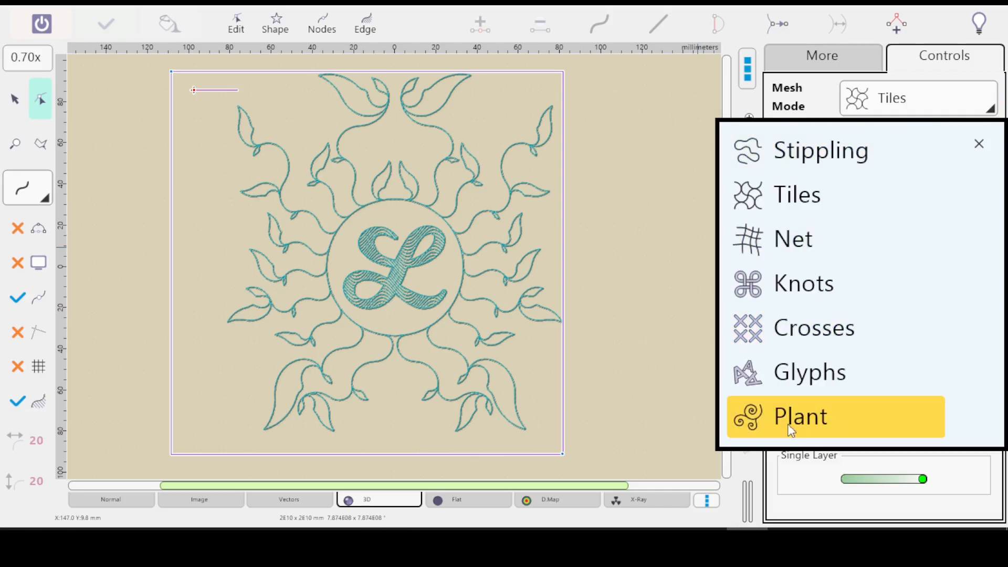
{"action": "left_click", "coordinate": [617, 308]}
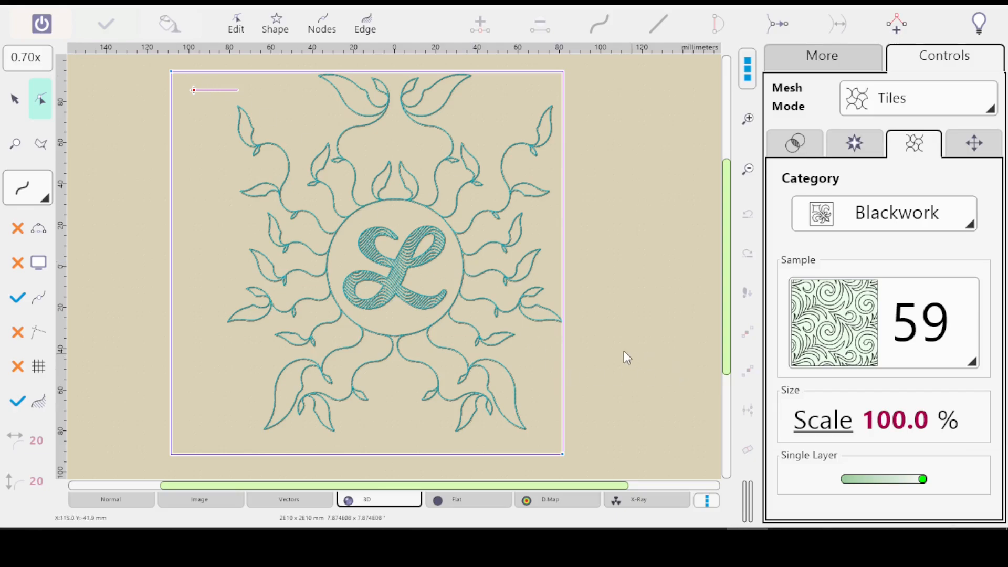
{"action": "key", "text": "Return"}
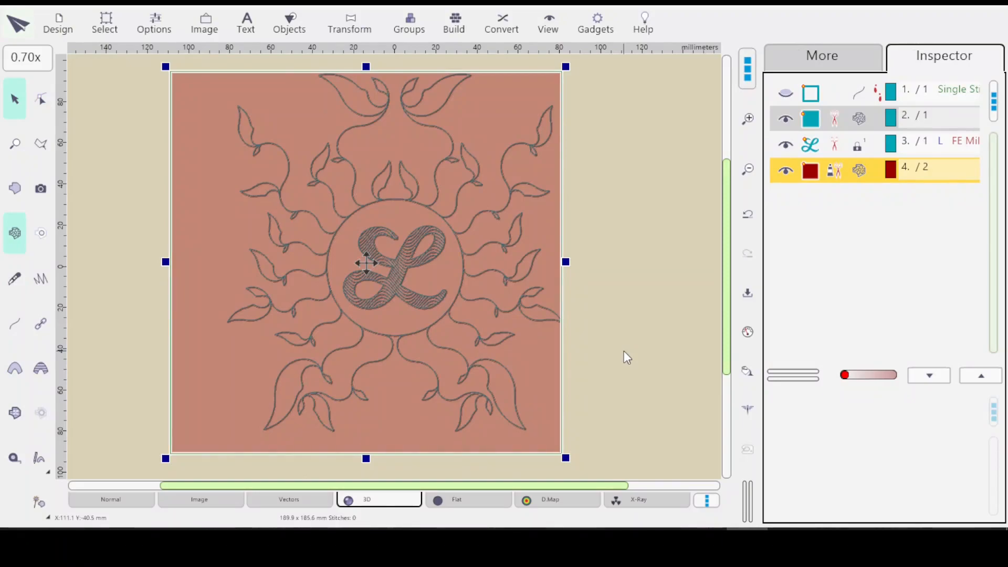
Step: Set the new rectangle's absolute width to 190 mm in its size transformation without keeping the aspect ratio
{"action": "left_click", "coordinate": [369, 30]}
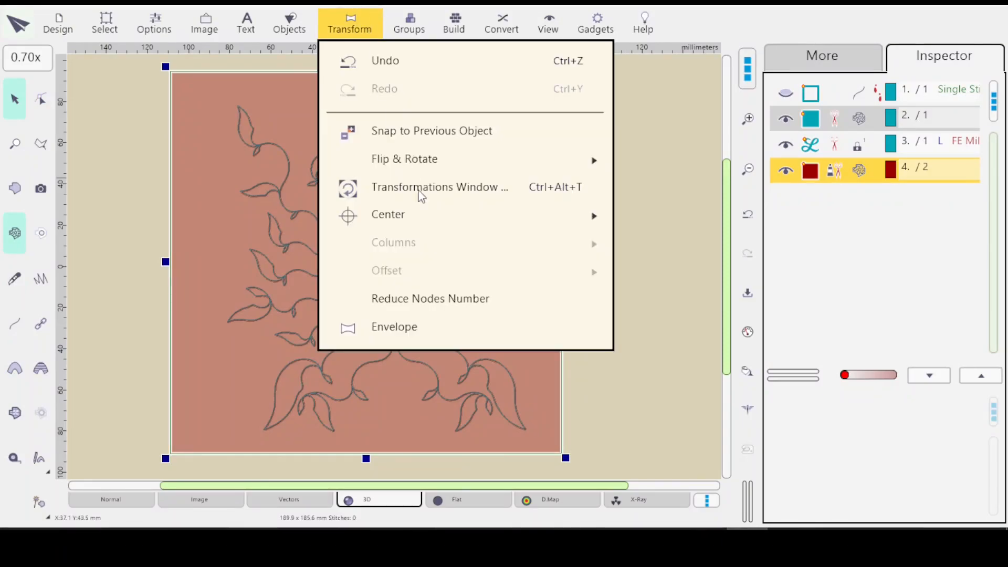
{"action": "left_click", "coordinate": [418, 189]}
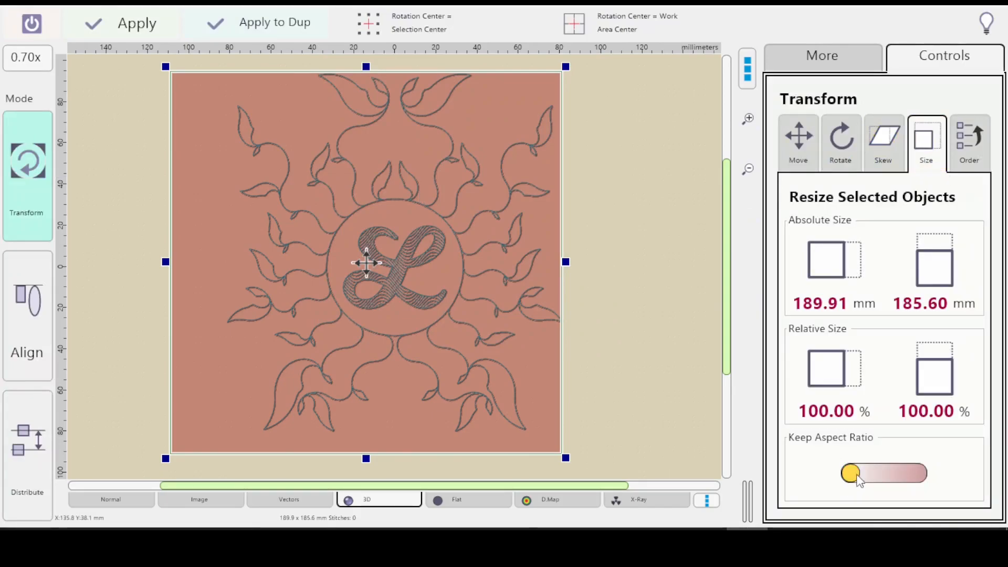
{"action": "left_click", "coordinate": [828, 262]}
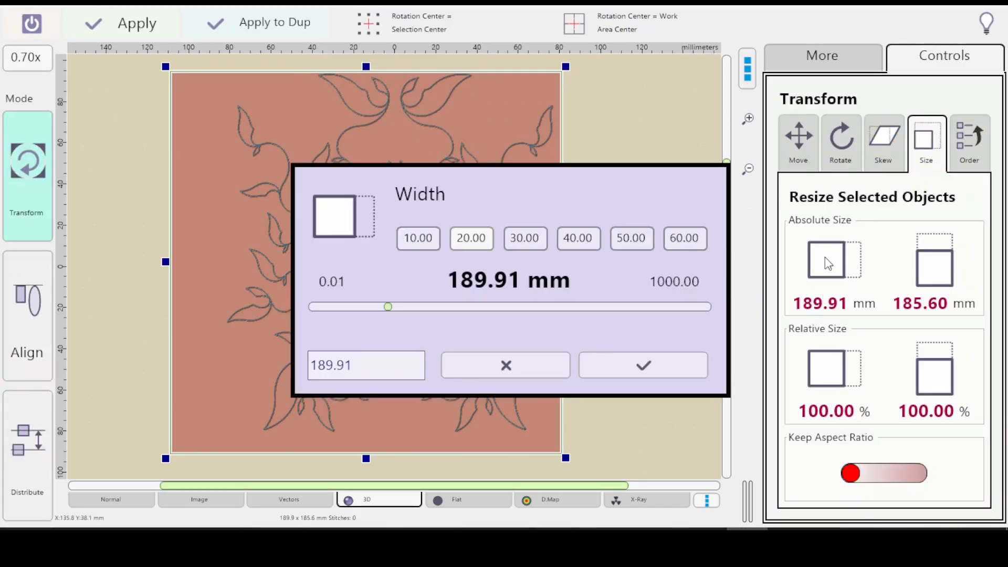
{"action": "left_click", "coordinate": [386, 364]}
{"action": "double_click", "coordinate": [386, 363]}
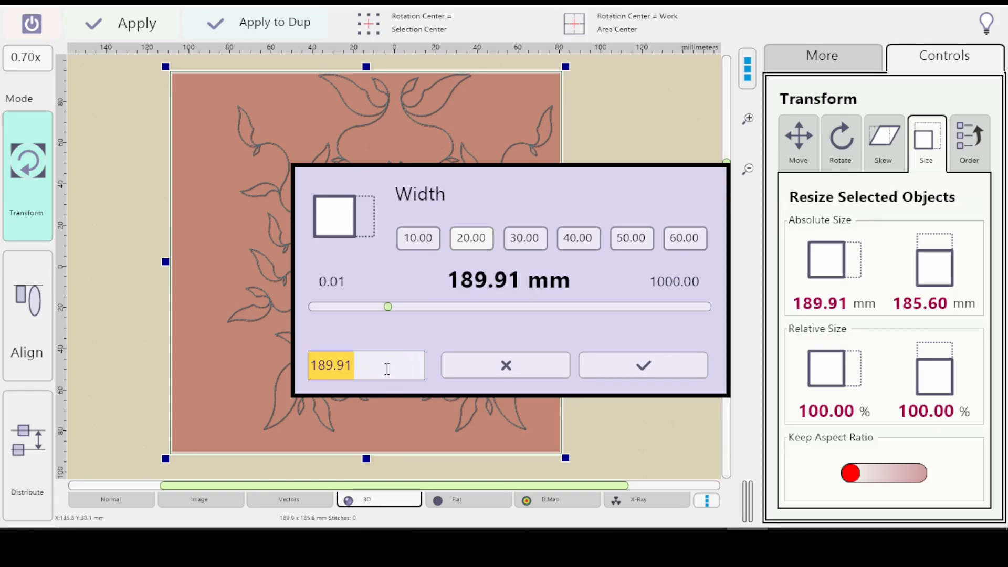
{"action": "type", "text": "190"}
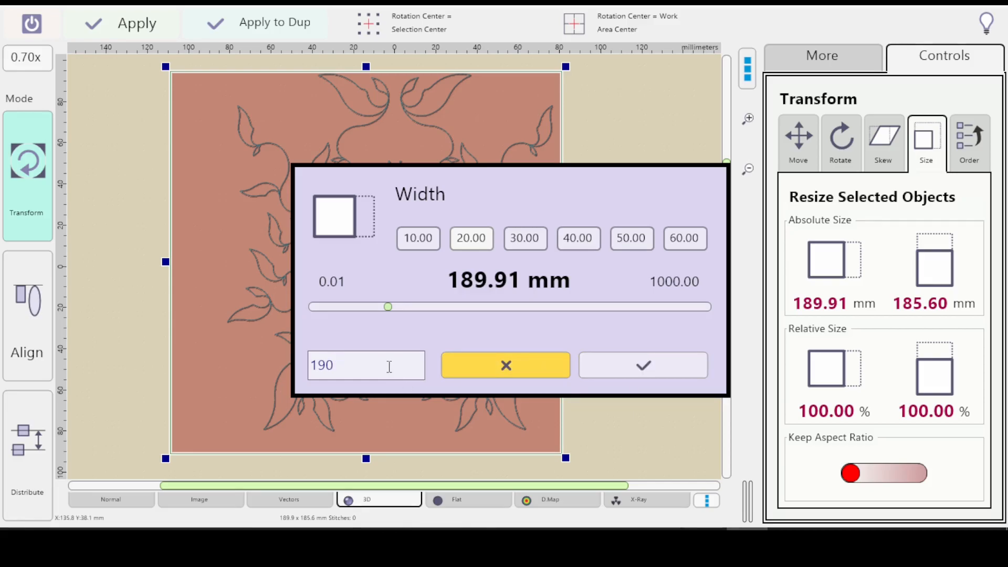
{"action": "key", "text": "Return"}
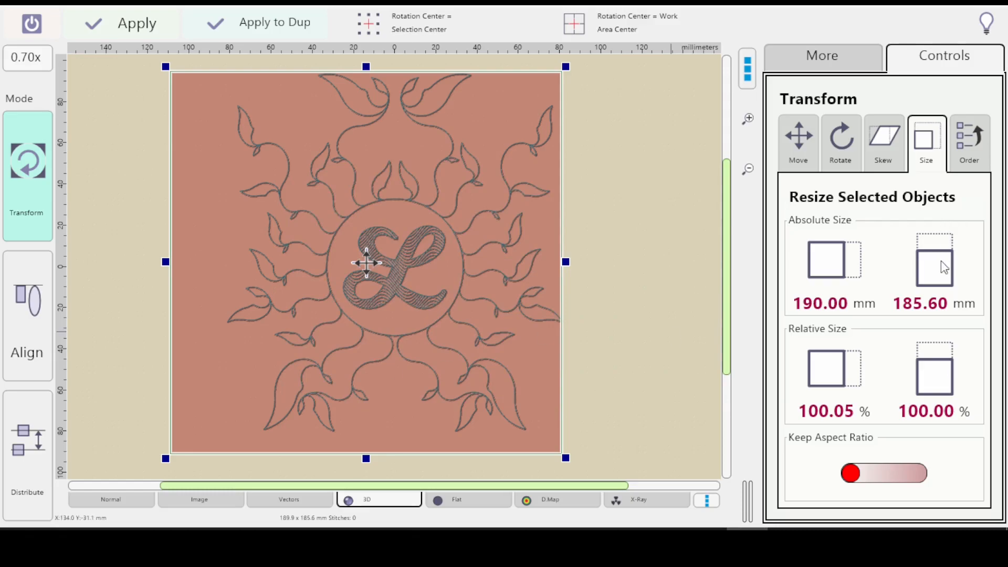
Step: Set the rectangle's absolute height to 190 mm, apply the resize and leave the transformations
{"action": "left_click", "coordinate": [918, 272]}
{"action": "left_click", "coordinate": [380, 362]}
{"action": "double_click", "coordinate": [379, 362]}
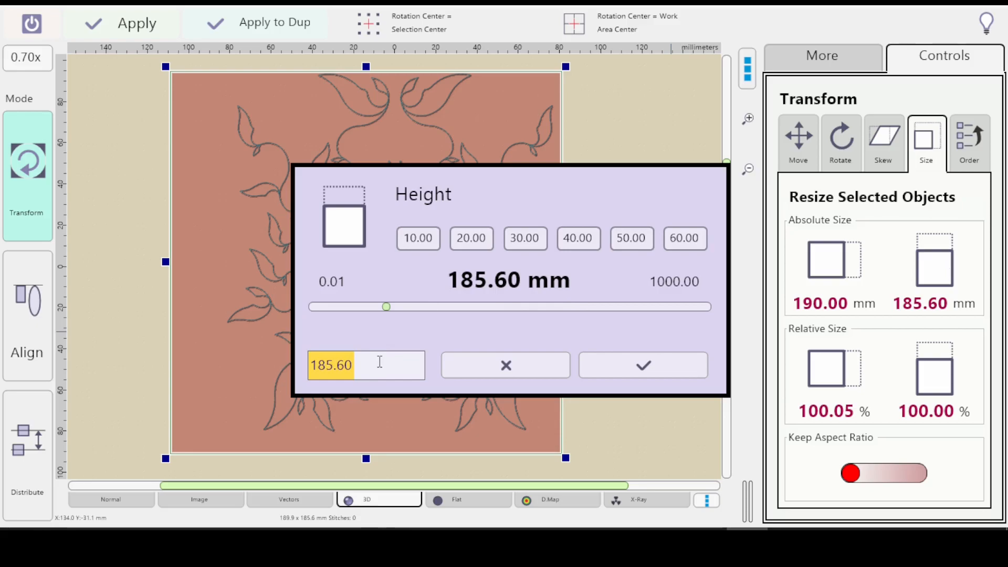
{"action": "type", "text": "190"}
{"action": "key", "text": "Return"}
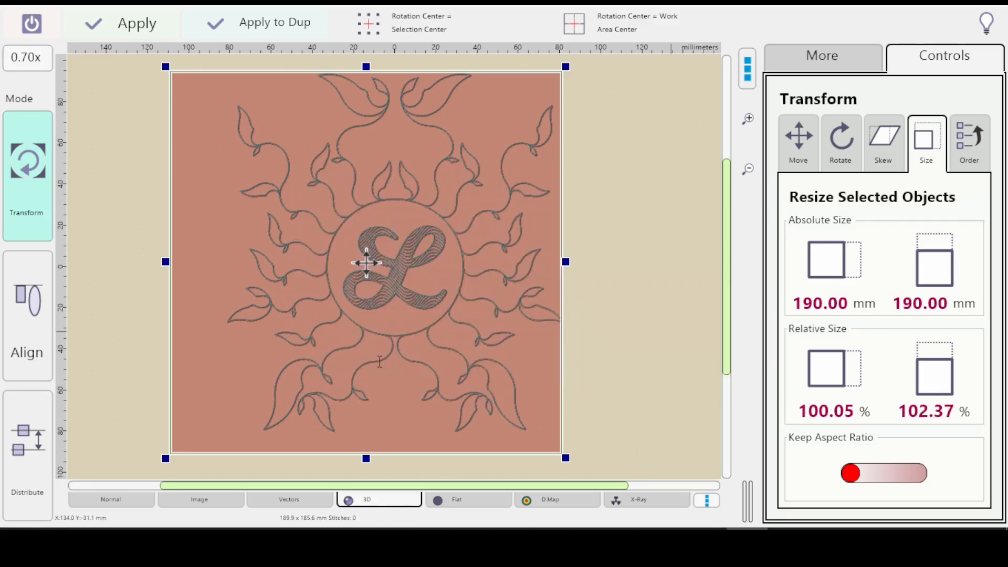
{"action": "left_click", "coordinate": [110, 20]}
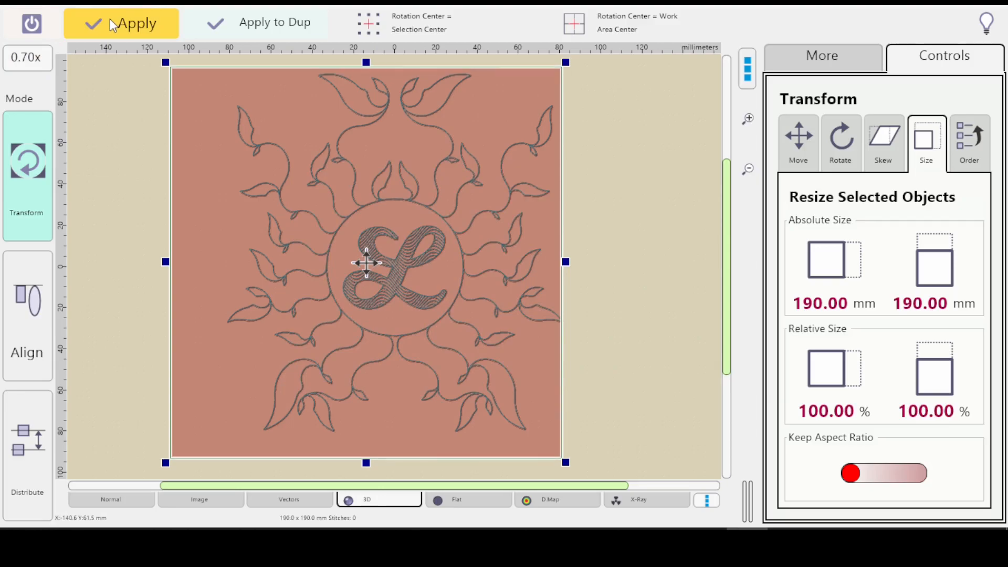
{"action": "left_click", "coordinate": [33, 24]}
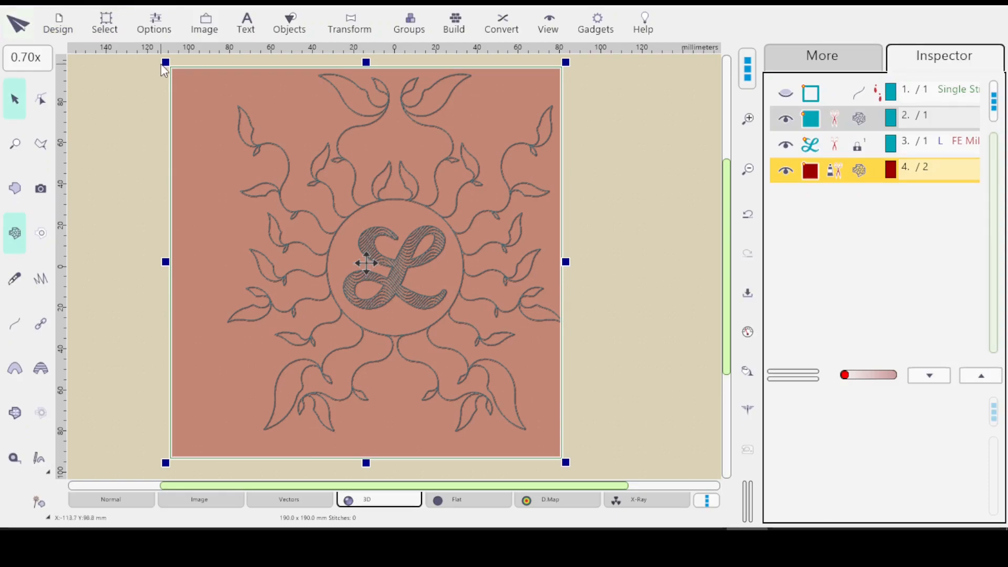
Step: Centre the resized rectangle in the work area and delete it from the design
{"action": "key", "text": "ctrl+q"}
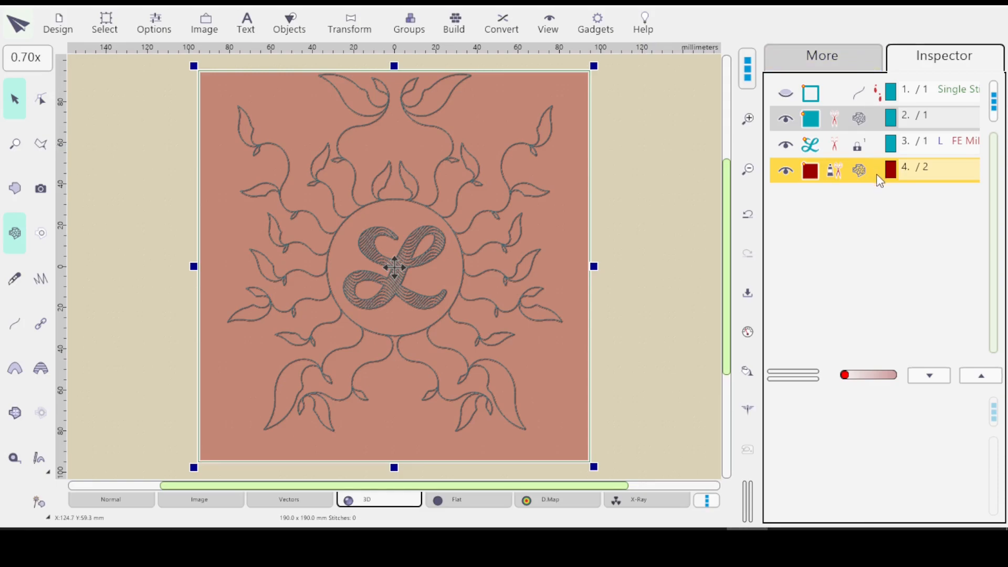
{"action": "key", "text": "Delete"}
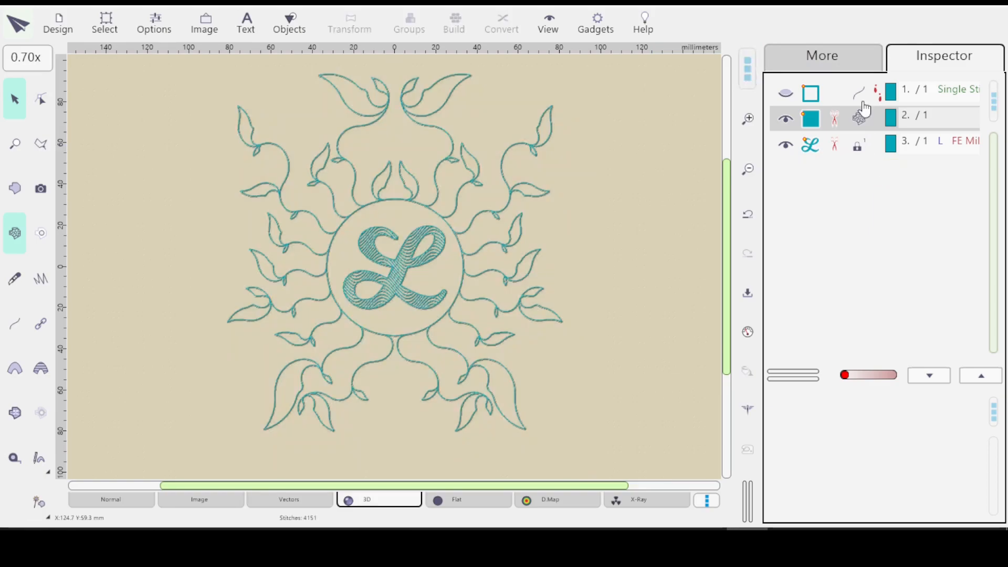
Step: Hide the letter L object so only the plant mesh is displayed
{"action": "left_click", "coordinate": [864, 121]}
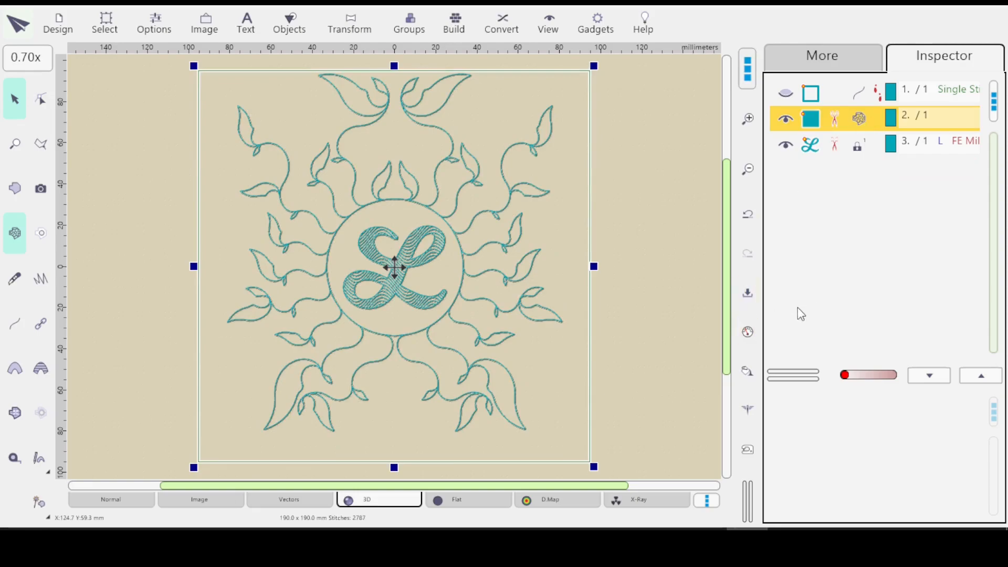
{"action": "left_click", "coordinate": [854, 150]}
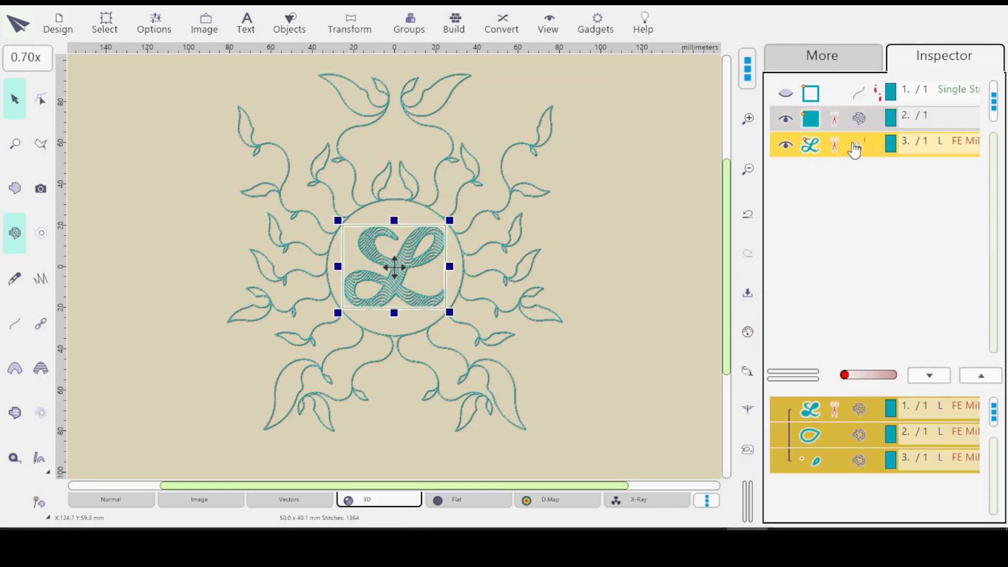
{"action": "left_click", "coordinate": [786, 148]}
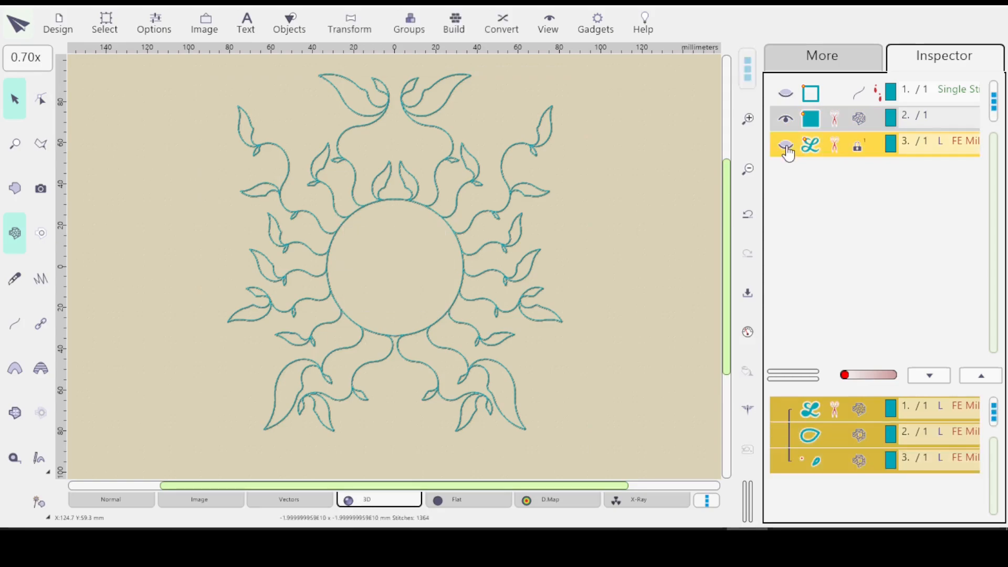
Step: Open the mesh parameters of the plant object and choose the Plant mesh mode
{"action": "left_click", "coordinate": [869, 126]}
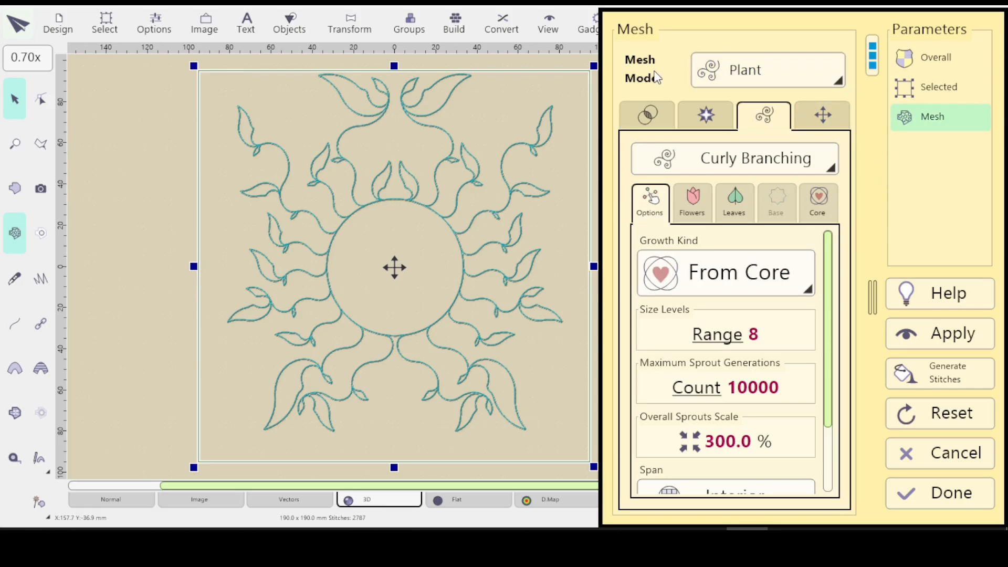
{"action": "left_click", "coordinate": [842, 87]}
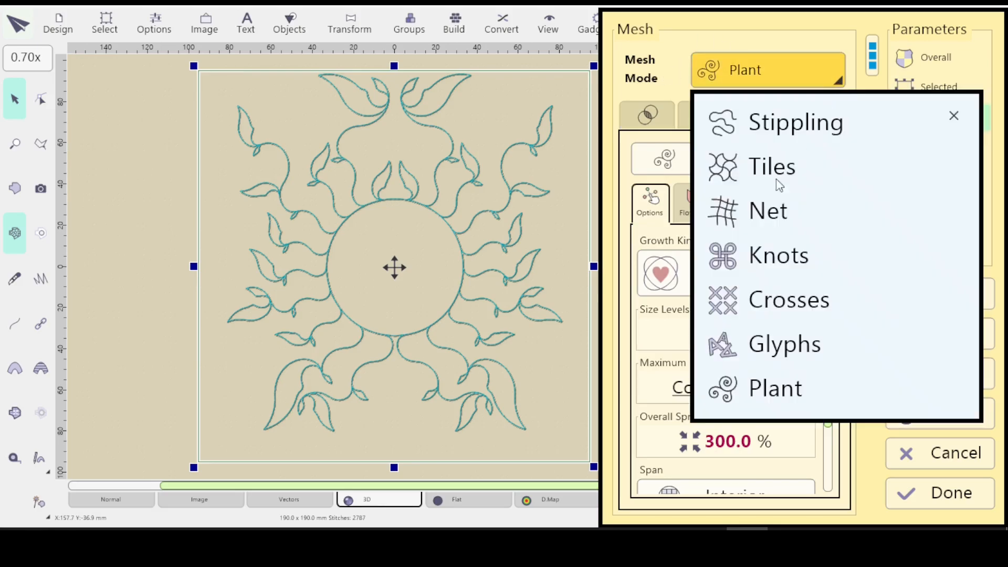
{"action": "left_click", "coordinate": [775, 398]}
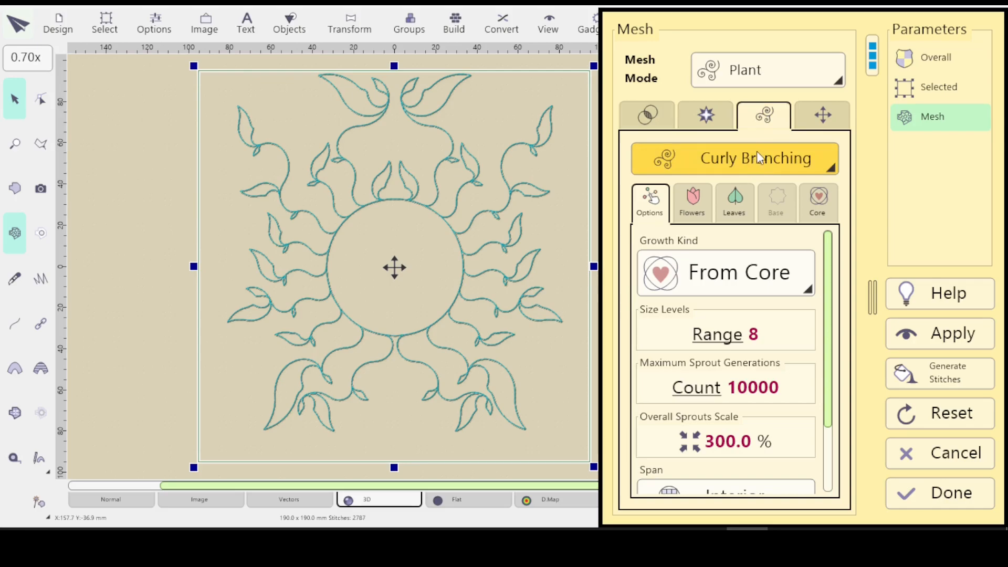
Step: Try the Plain Branching type, view its available kinds, and return the plant mesh to Curly Branching
{"action": "left_click", "coordinate": [832, 168]}
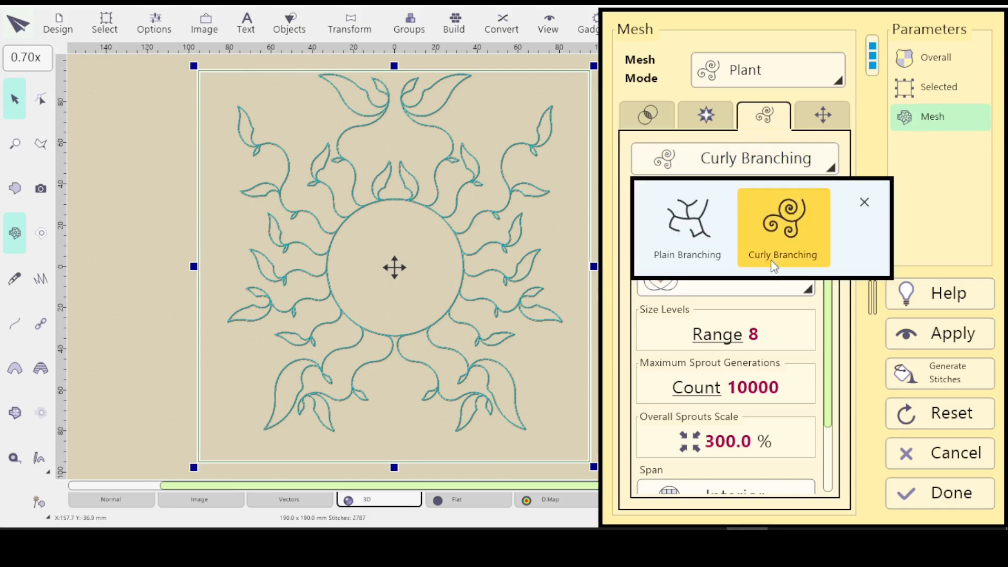
{"action": "left_click", "coordinate": [685, 235]}
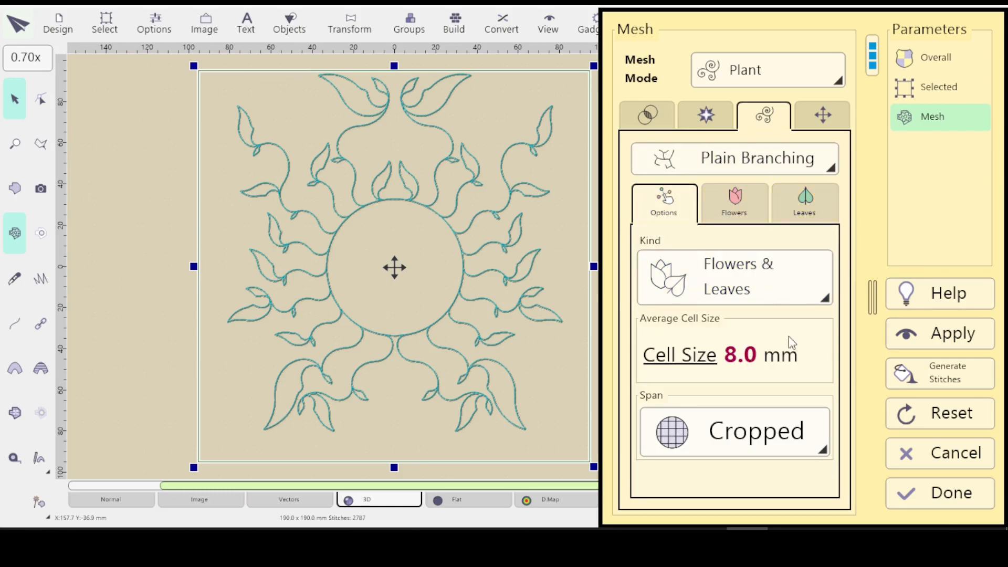
{"action": "left_click", "coordinate": [827, 301]}
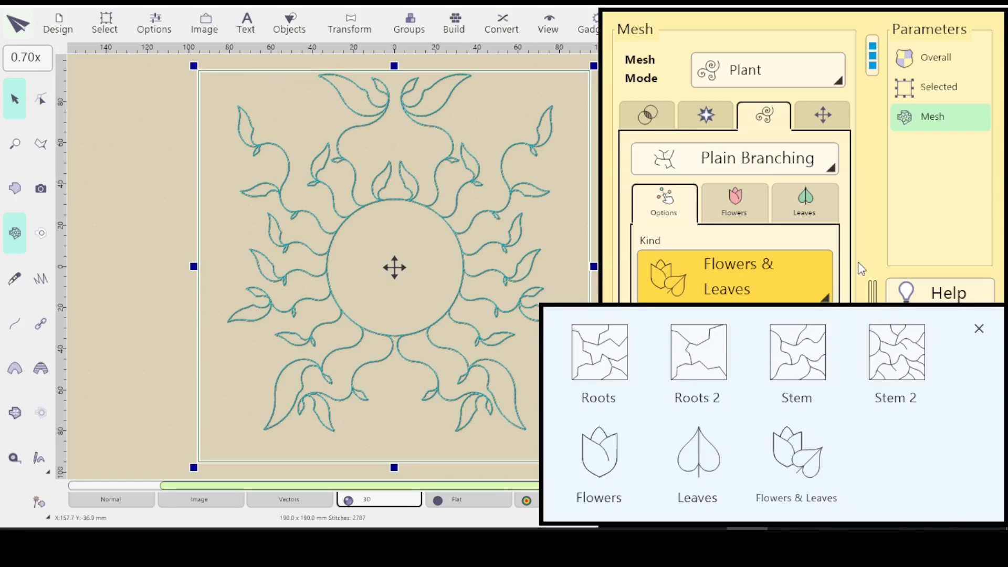
{"action": "left_click", "coordinate": [871, 241]}
{"action": "left_click", "coordinate": [832, 169]}
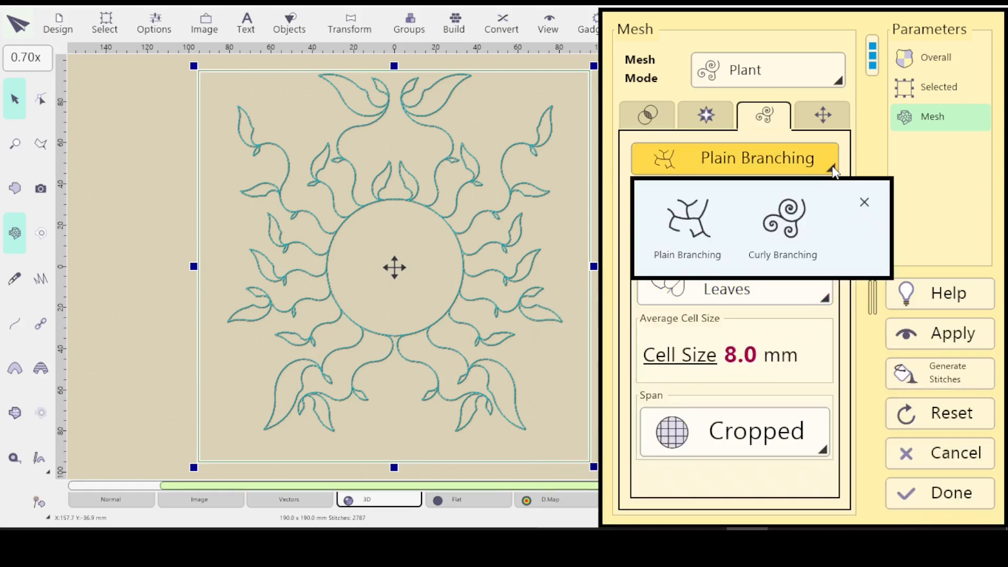
{"action": "left_click", "coordinate": [786, 234]}
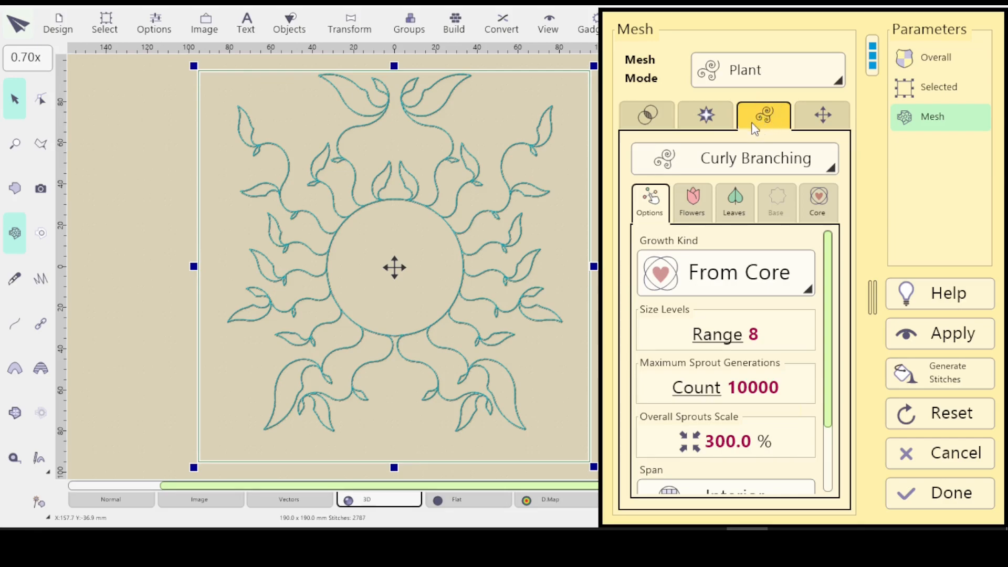
Step: Review the mesh's common settings and the available growth kinds, keeping From Core as the growth kind
{"action": "left_click", "coordinate": [643, 116]}
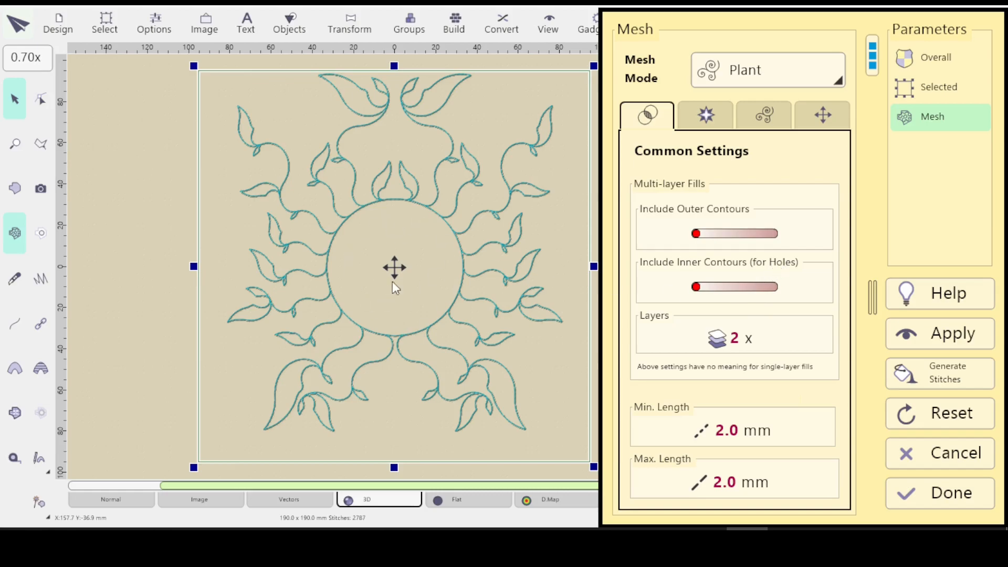
{"action": "left_click", "coordinate": [763, 116]}
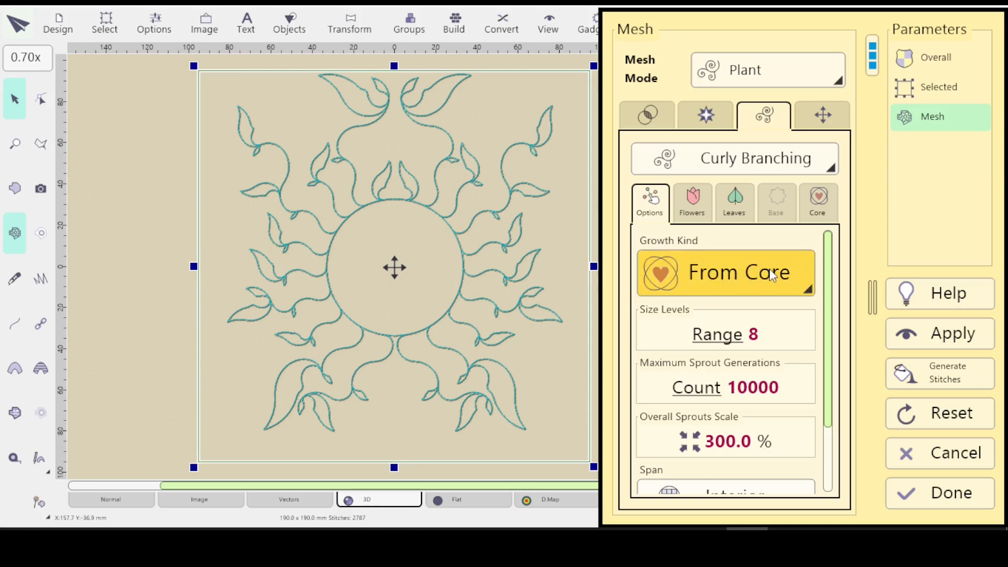
{"action": "left_click", "coordinate": [809, 289]}
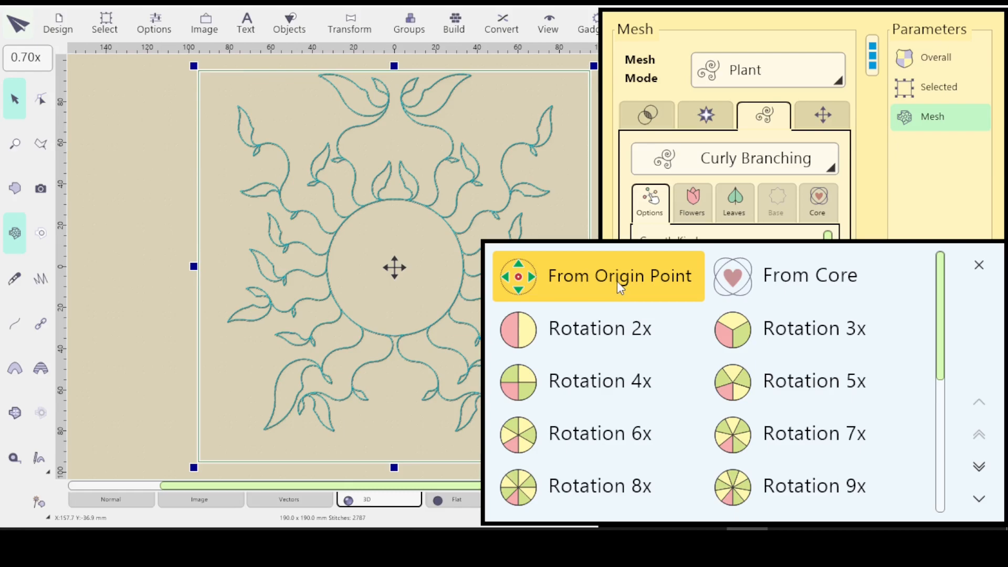
{"action": "left_click", "coordinate": [979, 265]}
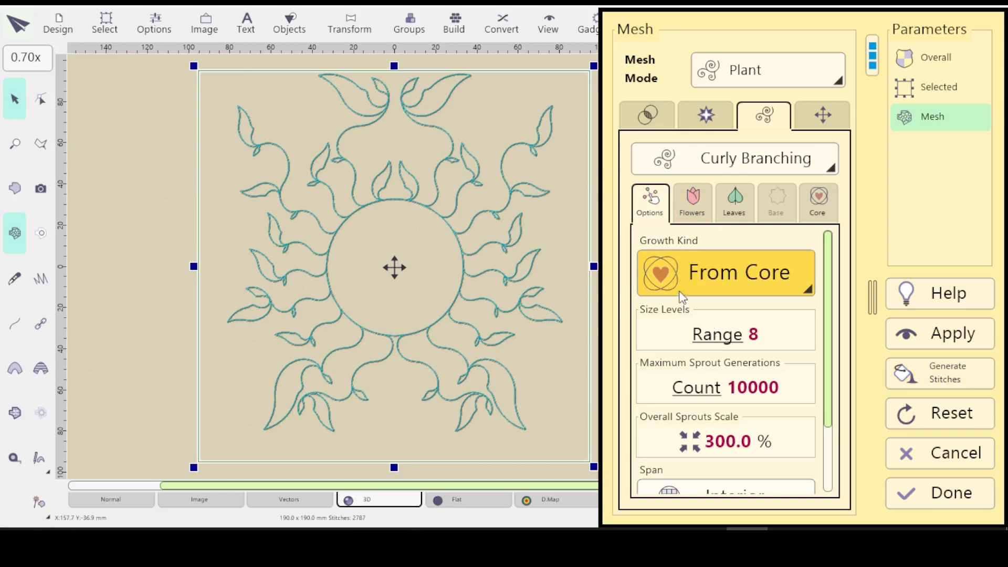
{"action": "left_click", "coordinate": [807, 287]}
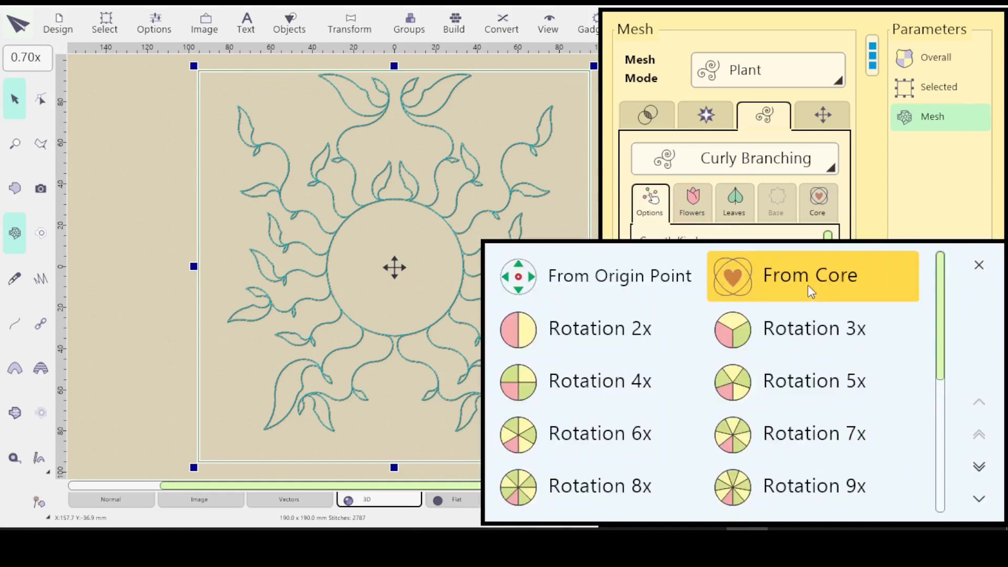
{"action": "left_click", "coordinate": [776, 276]}
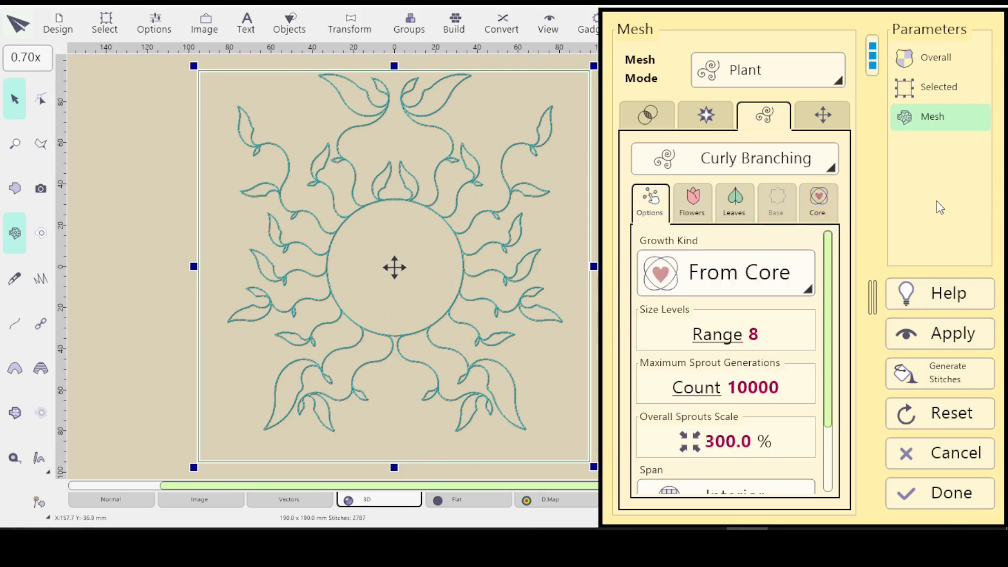
Step: Show the plant core settings, keep Library as the core kind and display the library glyph options
{"action": "left_click", "coordinate": [818, 206]}
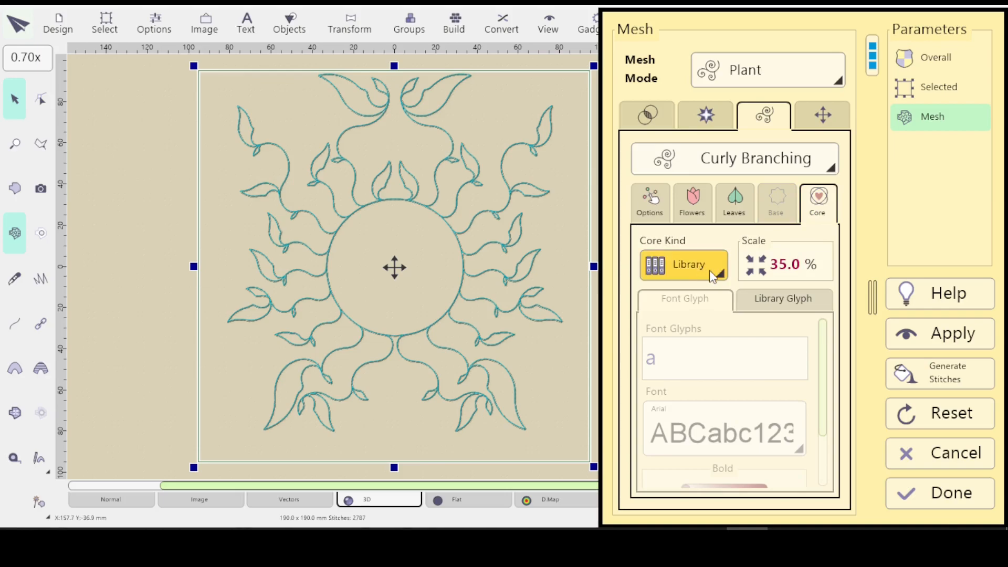
{"action": "left_click", "coordinate": [724, 281]}
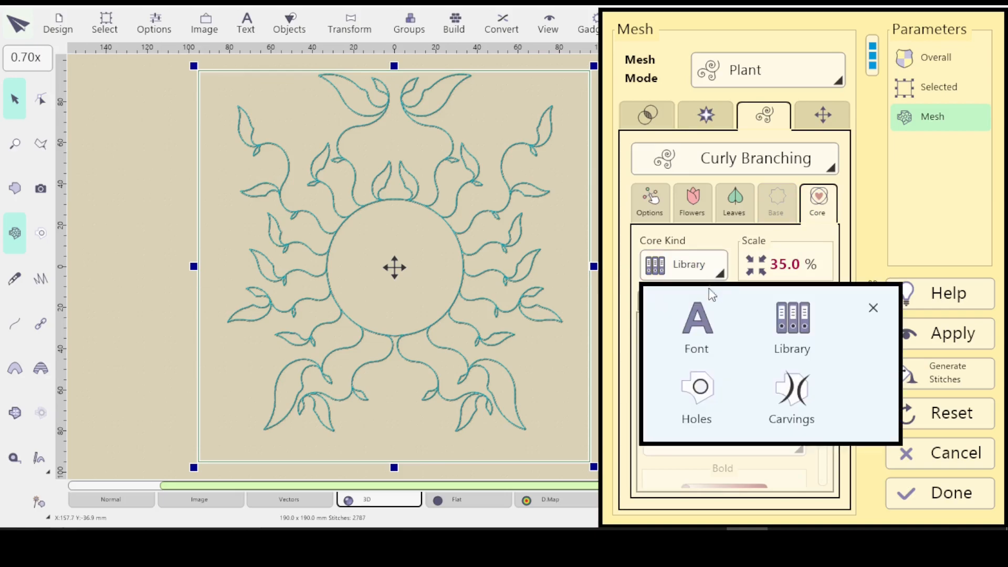
{"action": "left_click", "coordinate": [795, 326]}
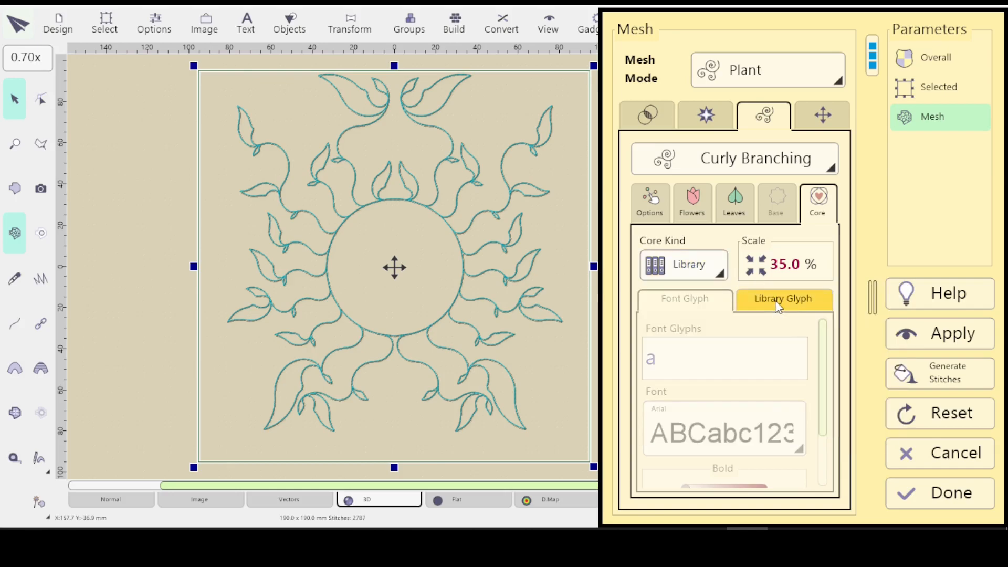
{"action": "left_click", "coordinate": [777, 303]}
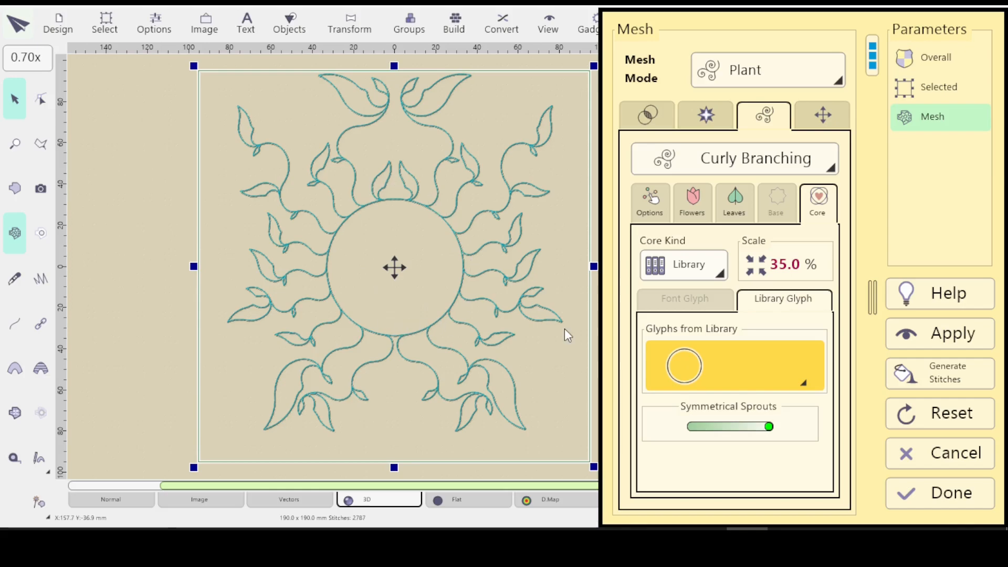
Step: Browse the shapes in the core glyph library and keep the circle as the core glyph
{"action": "left_click", "coordinate": [803, 385]}
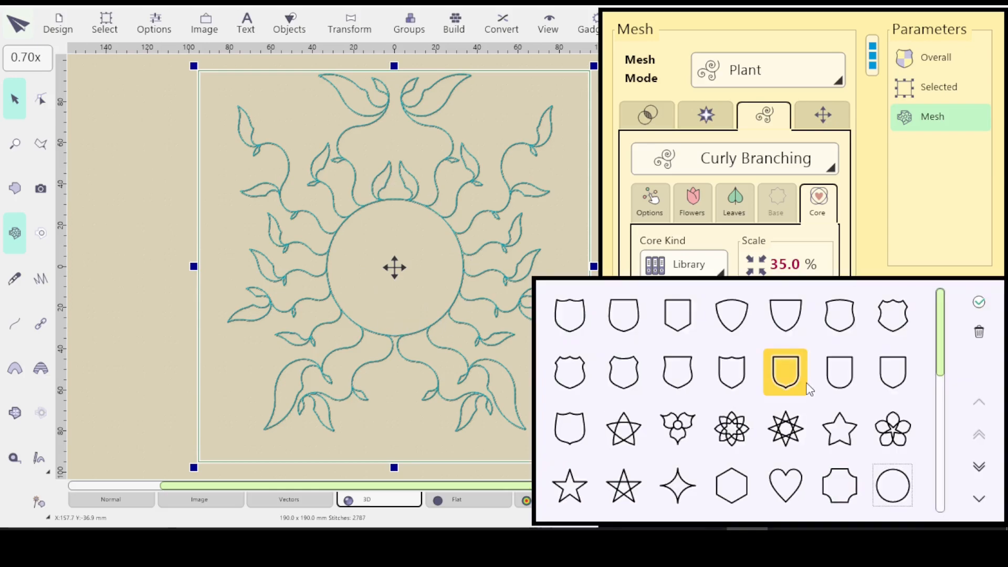
{"action": "left_click_drag", "start_coordinate": [940, 364], "coordinate": [943, 326]}
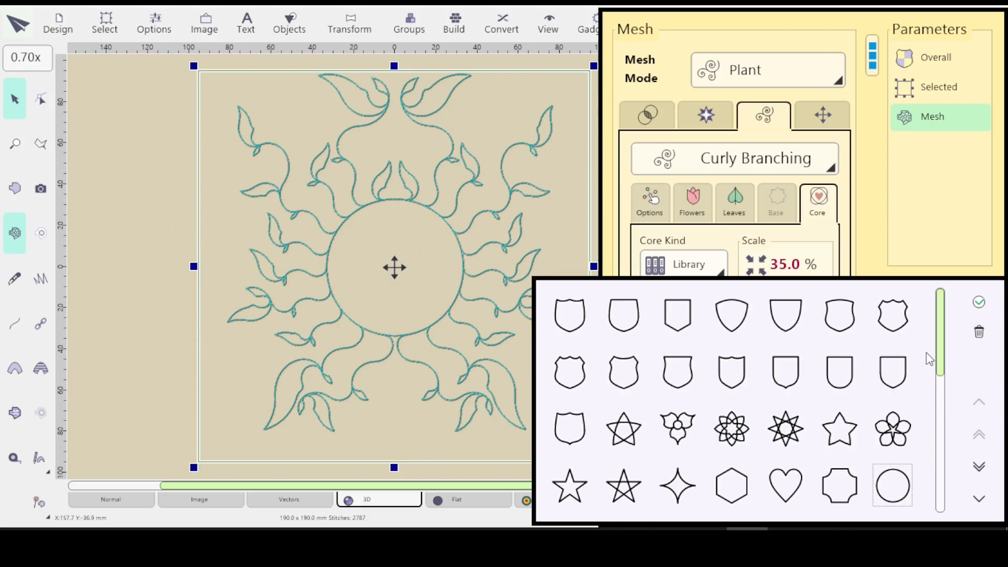
{"action": "left_click", "coordinate": [839, 315]}
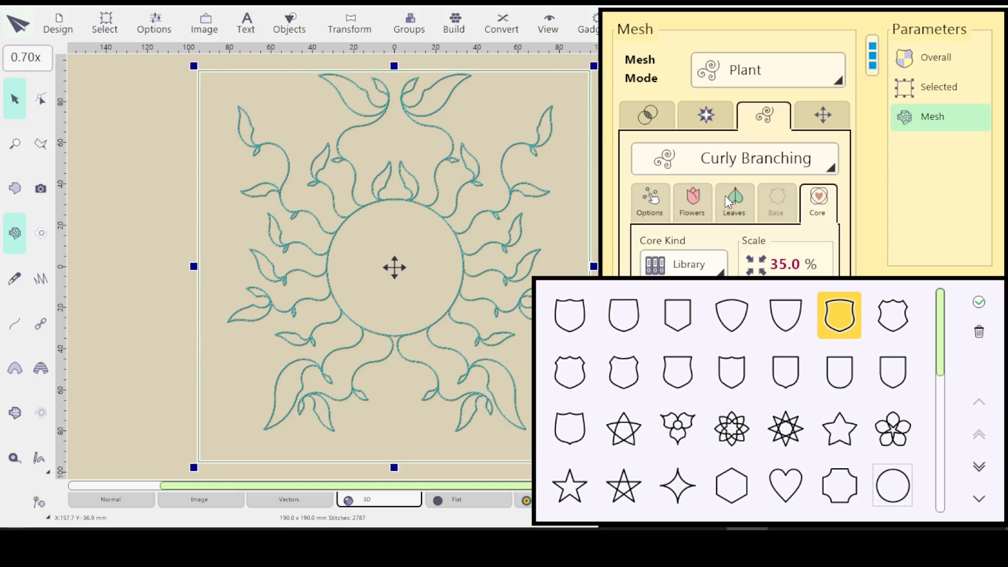
{"action": "left_click", "coordinate": [786, 375]}
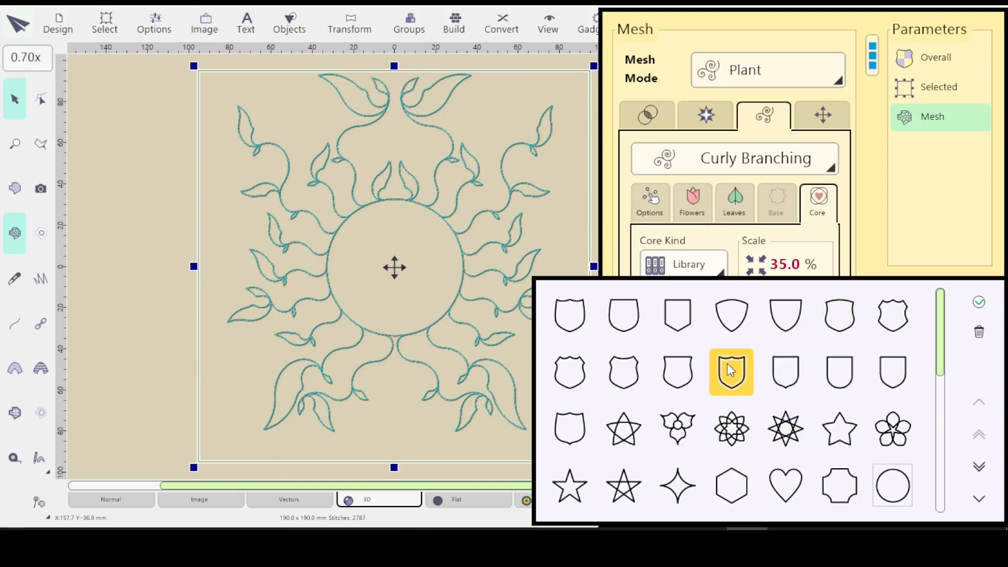
{"action": "scroll", "coordinate": [933, 408], "scroll_direction": "down", "scroll_amount": 5}
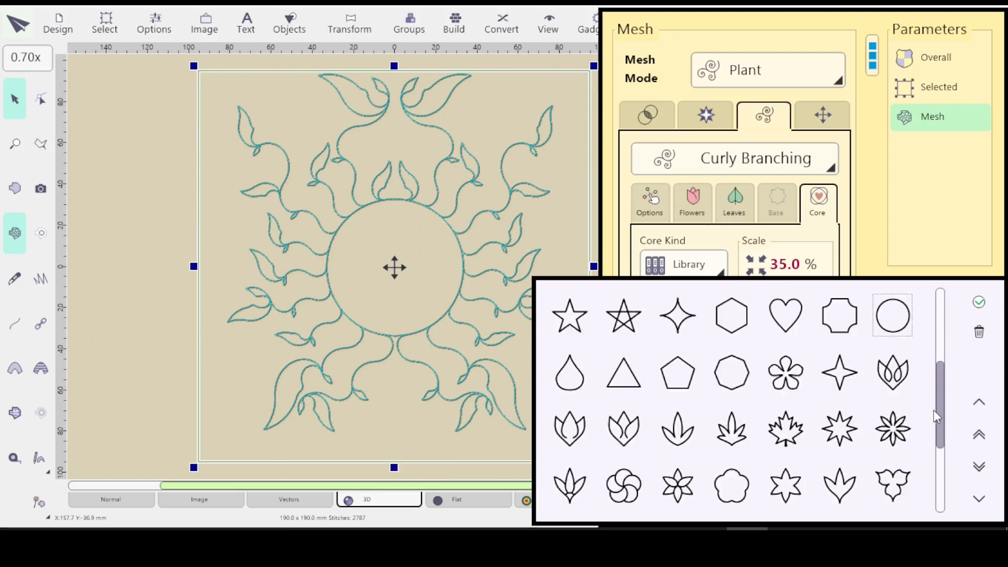
{"action": "scroll", "coordinate": [935, 378], "scroll_direction": "up", "scroll_amount": 3}
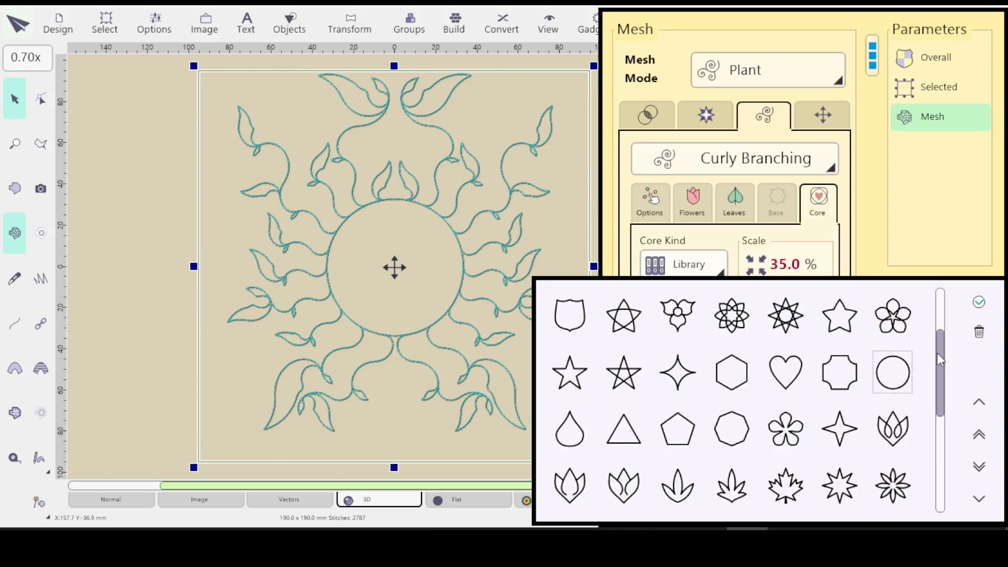
{"action": "left_click", "coordinate": [894, 383]}
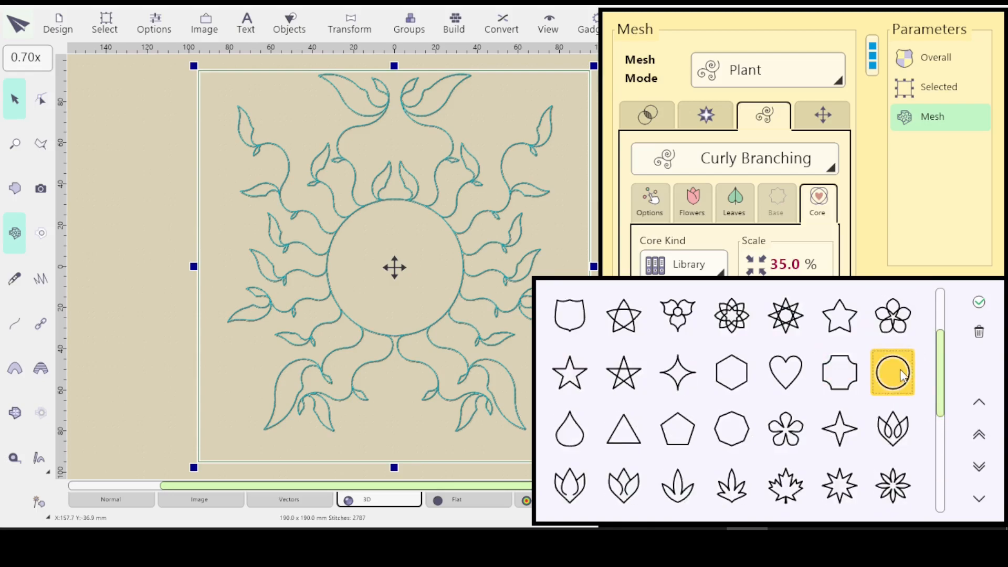
{"action": "left_click", "coordinate": [979, 303]}
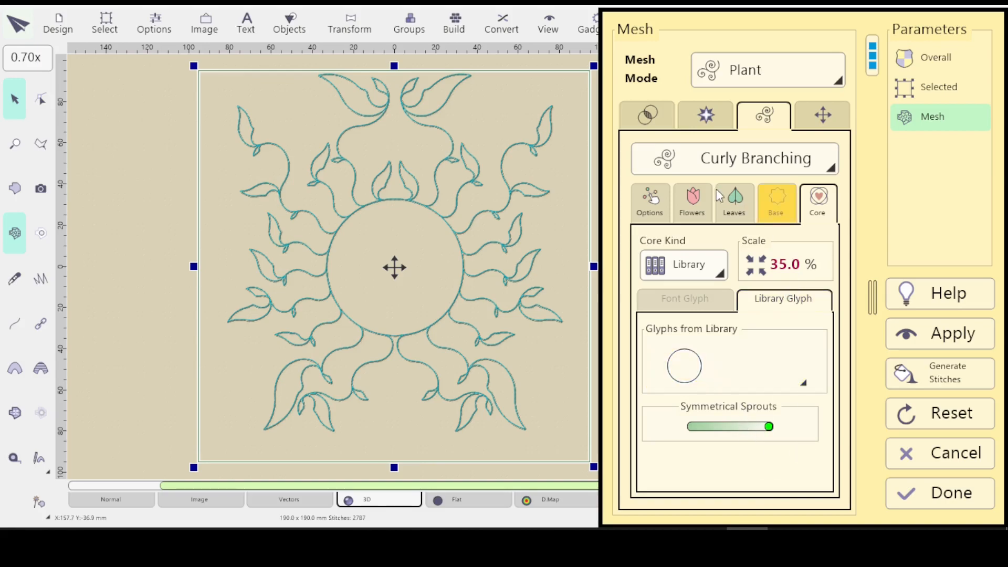
Step: Set the plant mesh's growth kind to From Origin Point and accept the mesh parameters
{"action": "left_click", "coordinate": [651, 203]}
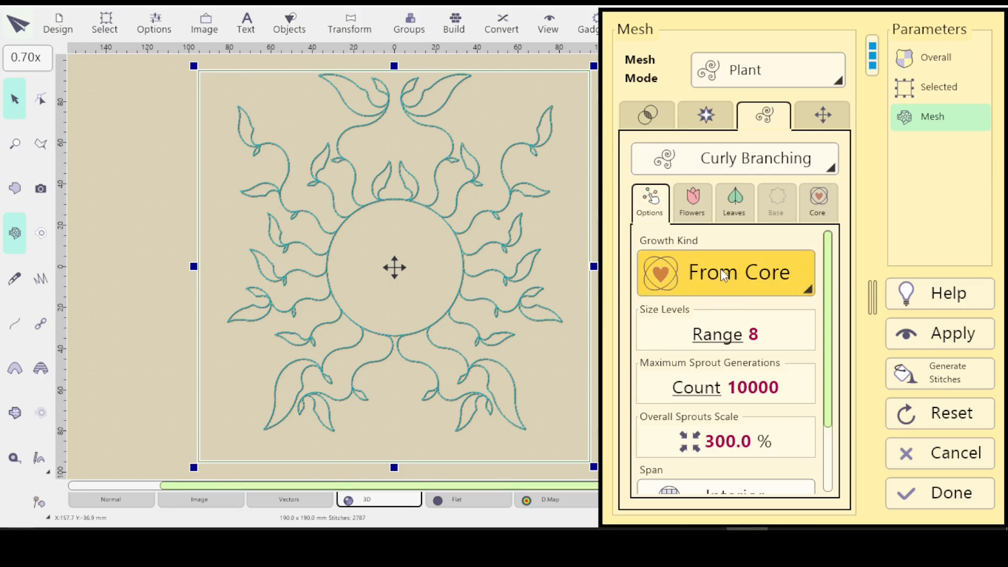
{"action": "left_click", "coordinate": [808, 291]}
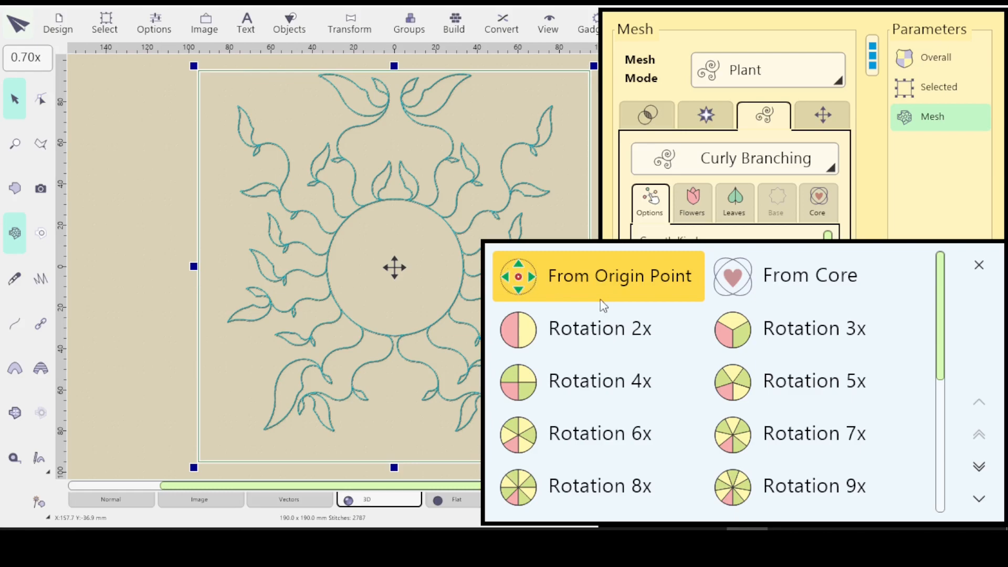
{"action": "left_click", "coordinate": [598, 282]}
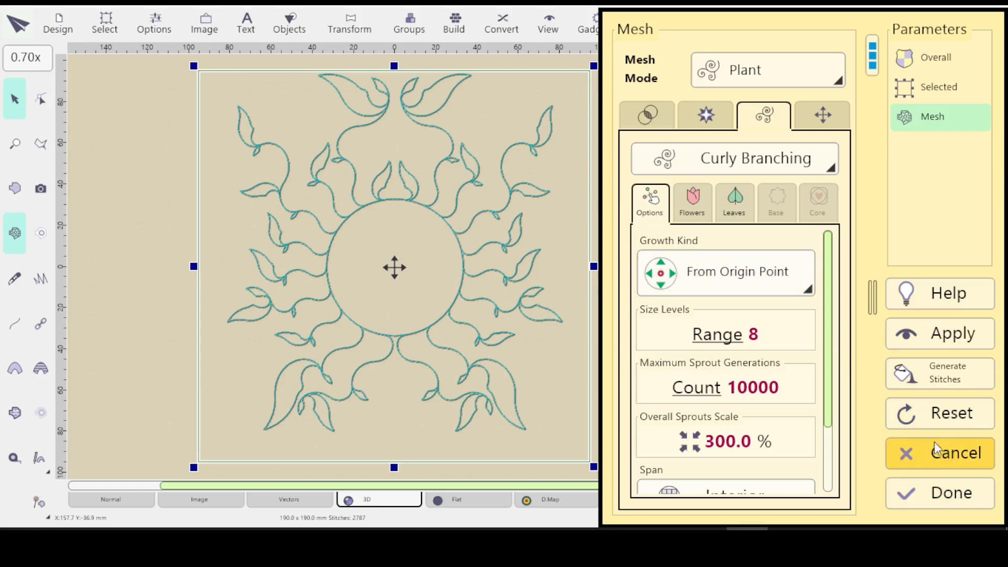
{"action": "left_click", "coordinate": [944, 495]}
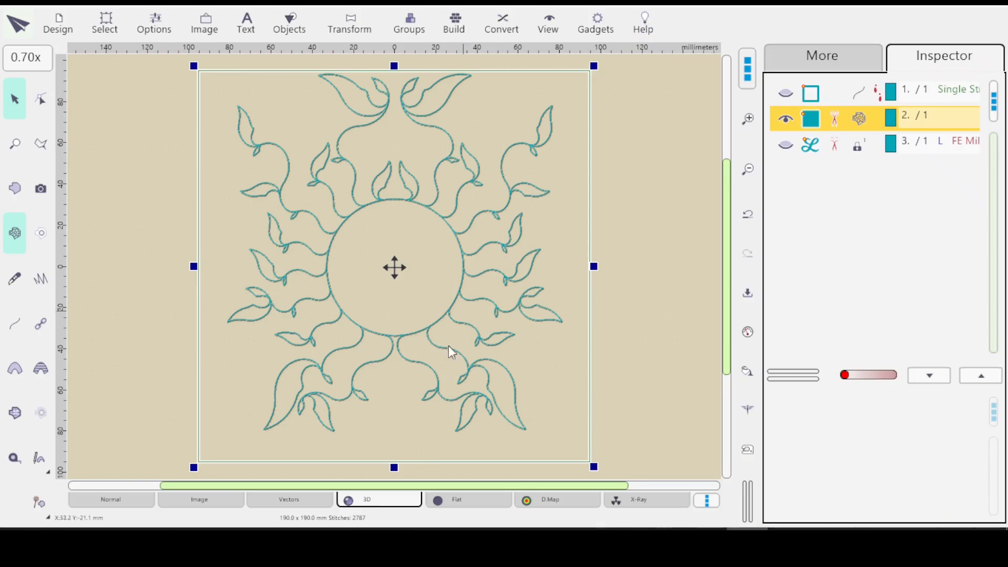
Step: Open the mesh object for node editing and view which points can be placed on it, without placing any
{"action": "left_click", "coordinate": [41, 98]}
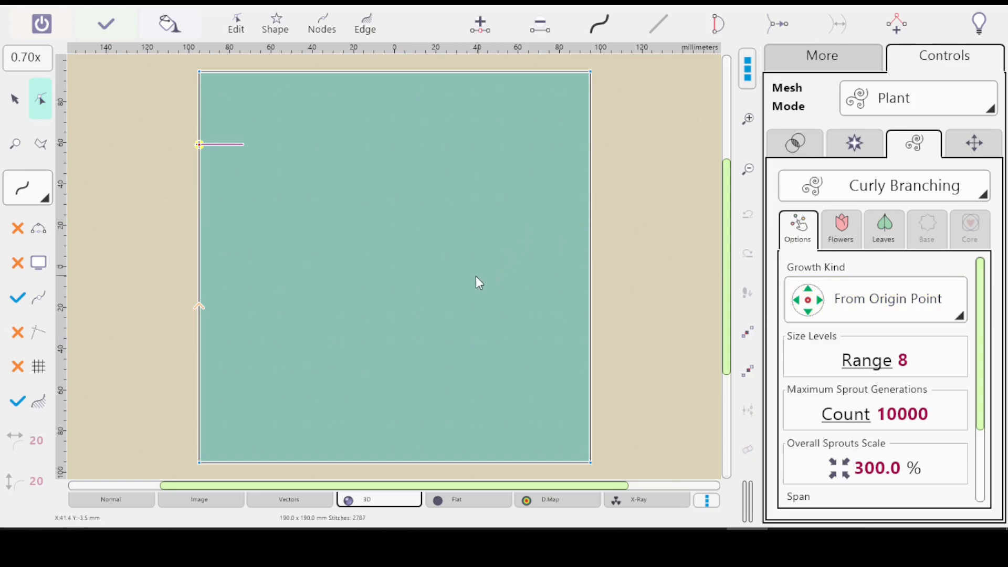
{"action": "left_click_drag", "start_coordinate": [467, 198], "coordinate": [467, 195]}
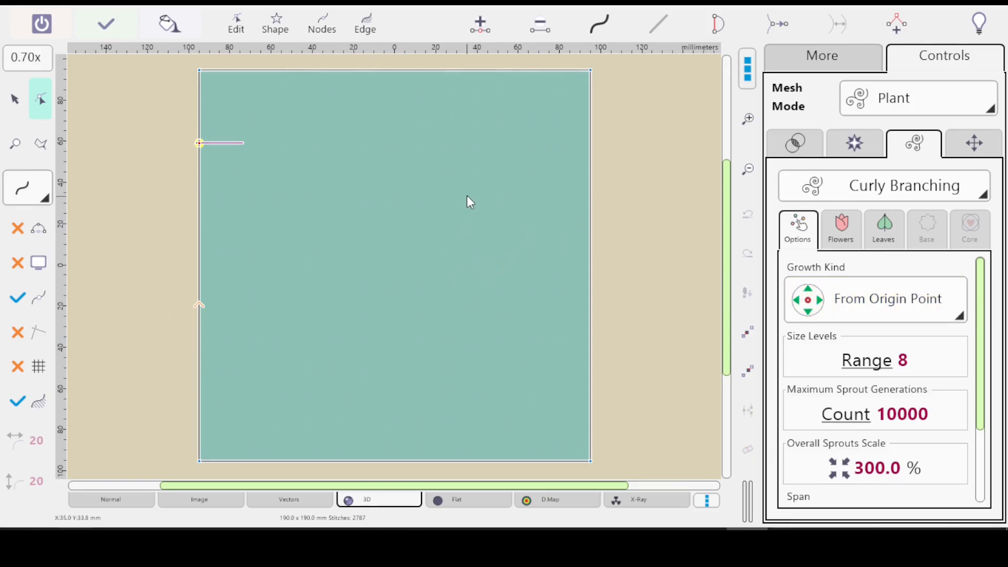
{"action": "right_click", "coordinate": [472, 208]}
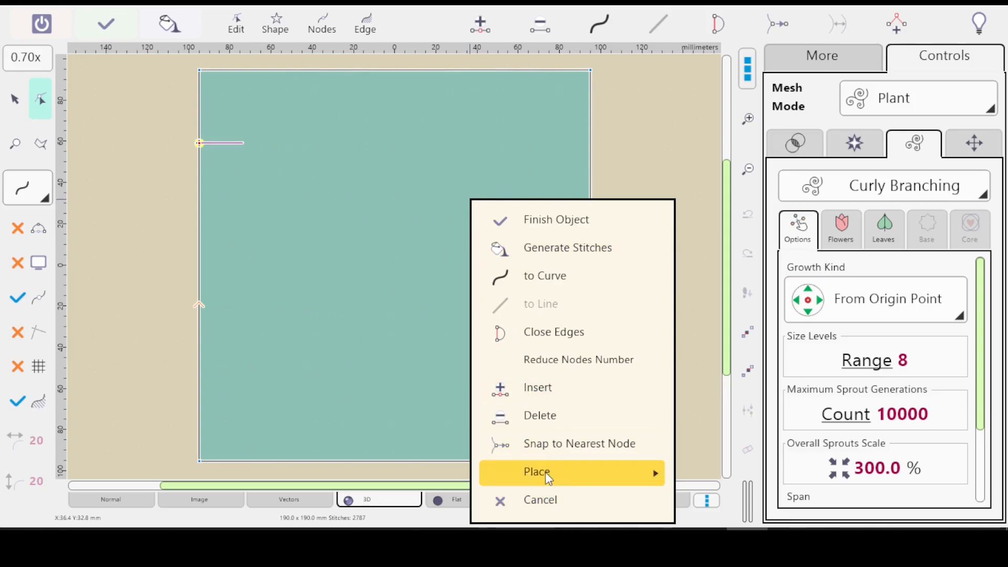
{"action": "mouse_move", "coordinate": [547, 471]}
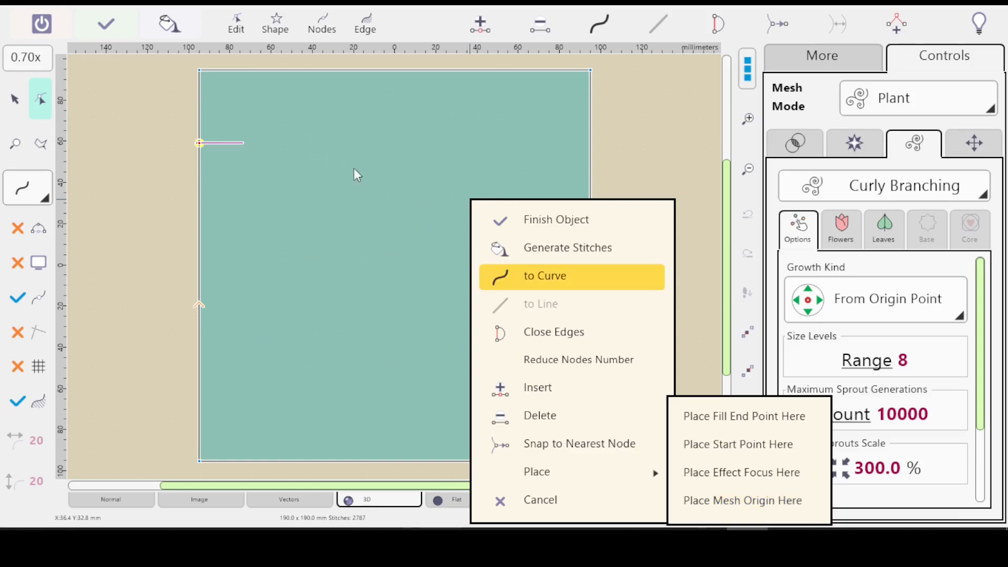
{"action": "left_click", "coordinate": [646, 120]}
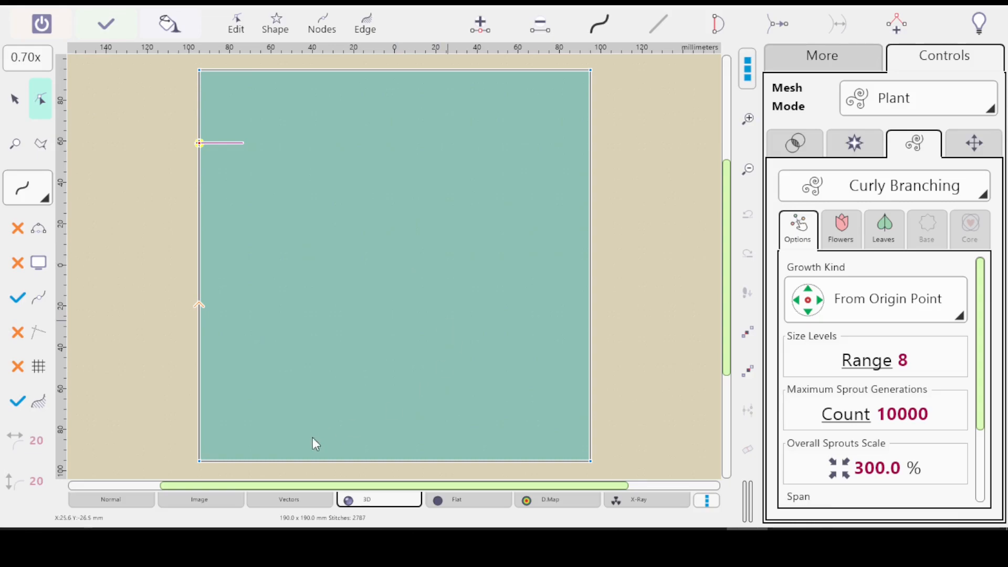
Step: Switch to the Embird Curly Plant Mesh guide in the browser and look through its Origin Point instructions
{"action": "left_click", "coordinate": [649, 544]}
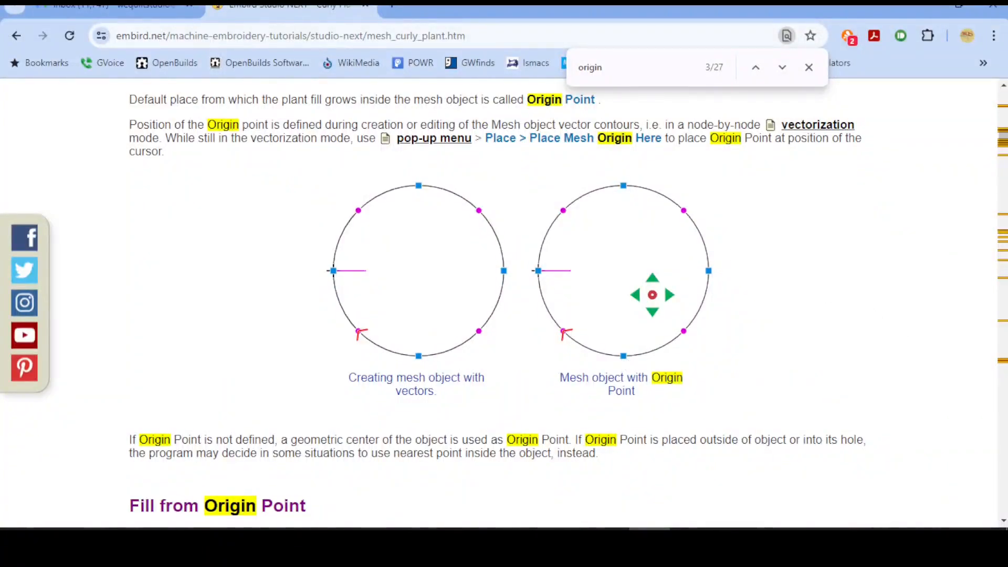
{"action": "left_click_drag", "start_coordinate": [1002, 139], "coordinate": [1002, 95]}
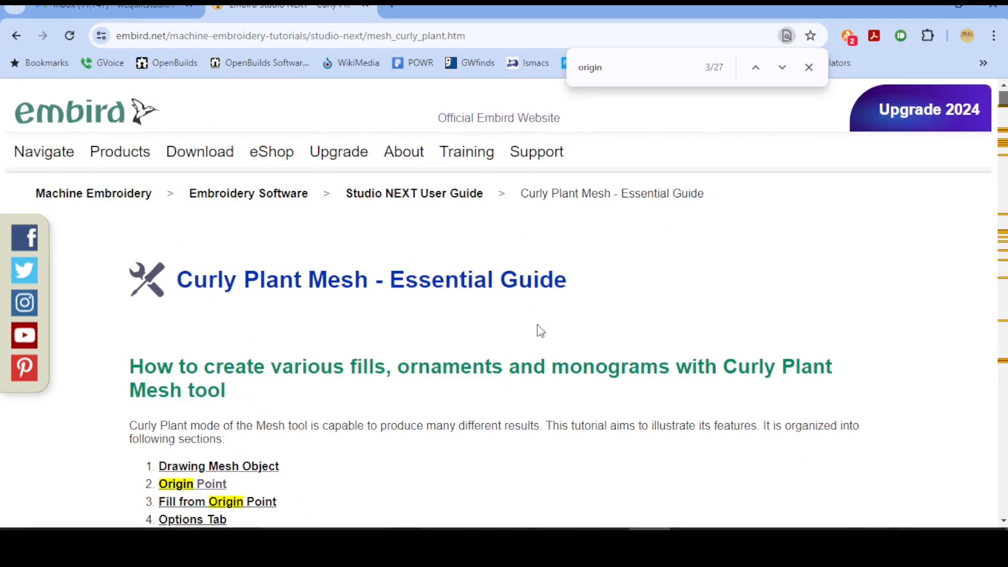
{"action": "left_click_drag", "start_coordinate": [1003, 98], "coordinate": [1003, 138]}
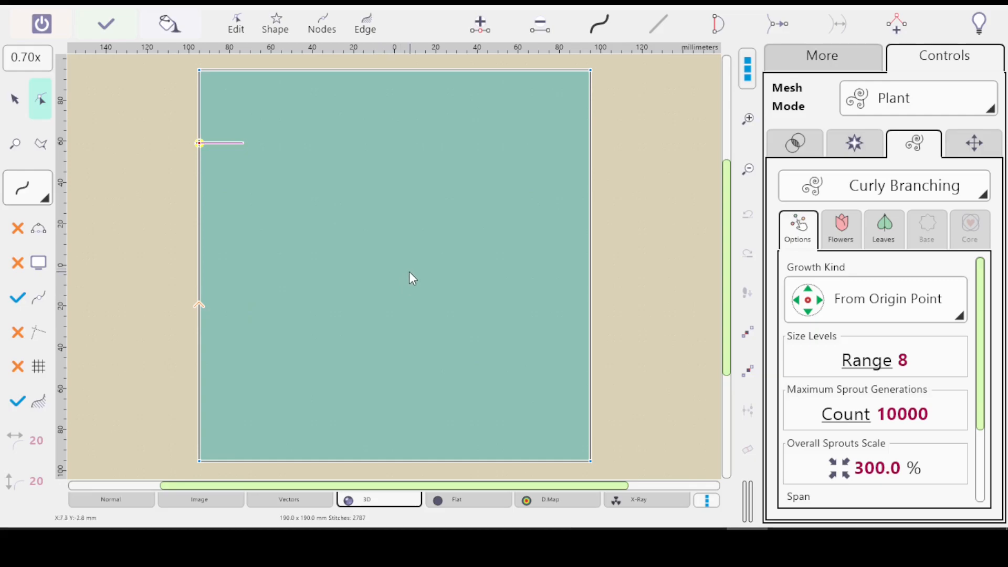
Step: Back in Embird Studio, switch to the Normal display, place the mesh origin at the square's centre and finish the object
{"action": "left_click", "coordinate": [892, 299]}
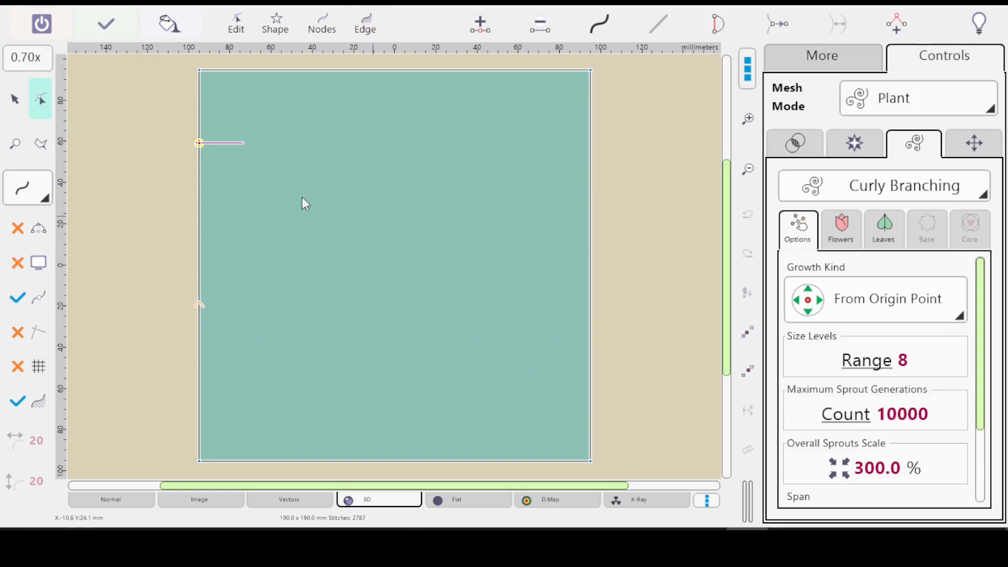
{"action": "left_click", "coordinate": [120, 499]}
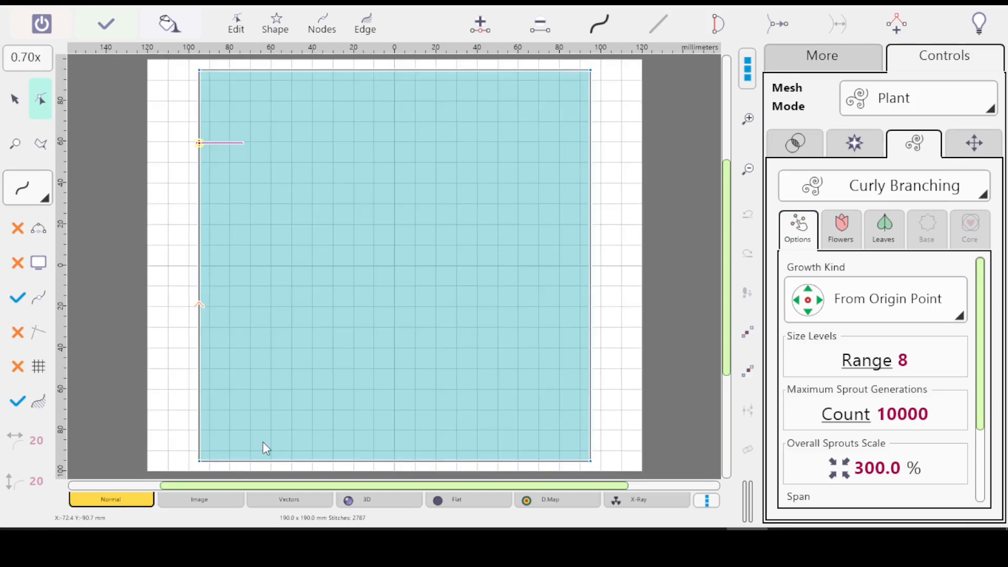
{"action": "right_click", "coordinate": [395, 268]}
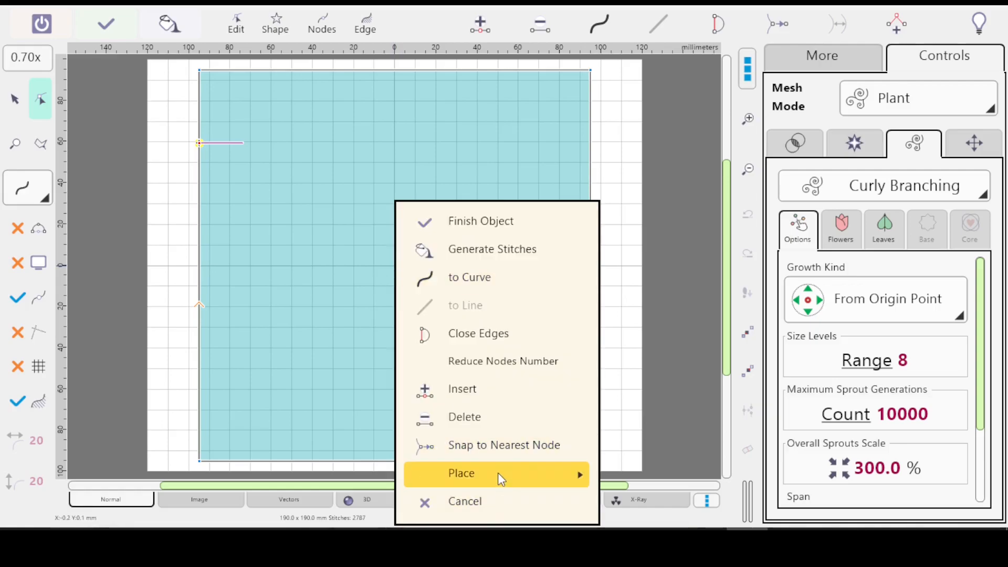
{"action": "mouse_move", "coordinate": [502, 478]}
{"action": "left_click", "coordinate": [651, 500]}
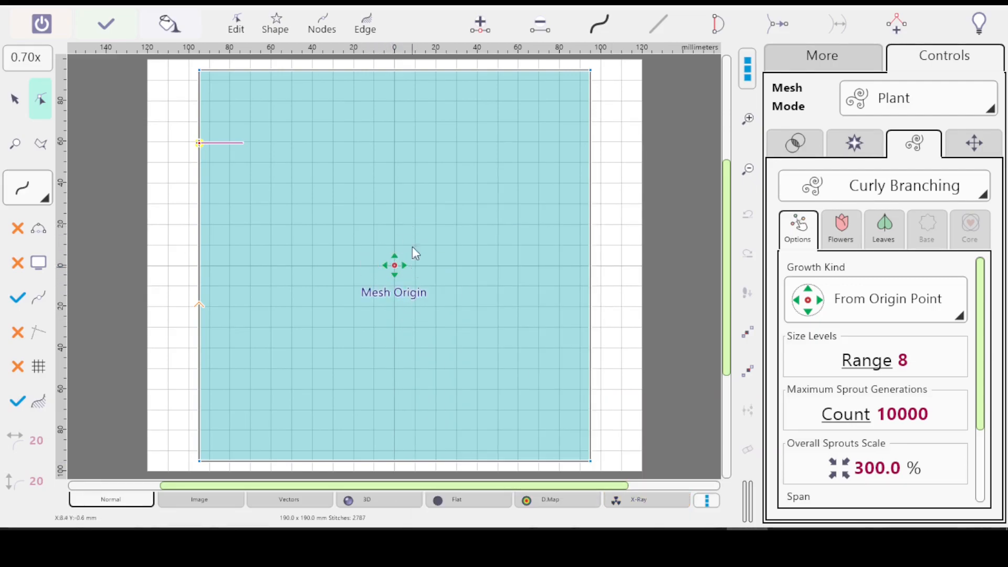
{"action": "left_click", "coordinate": [107, 26]}
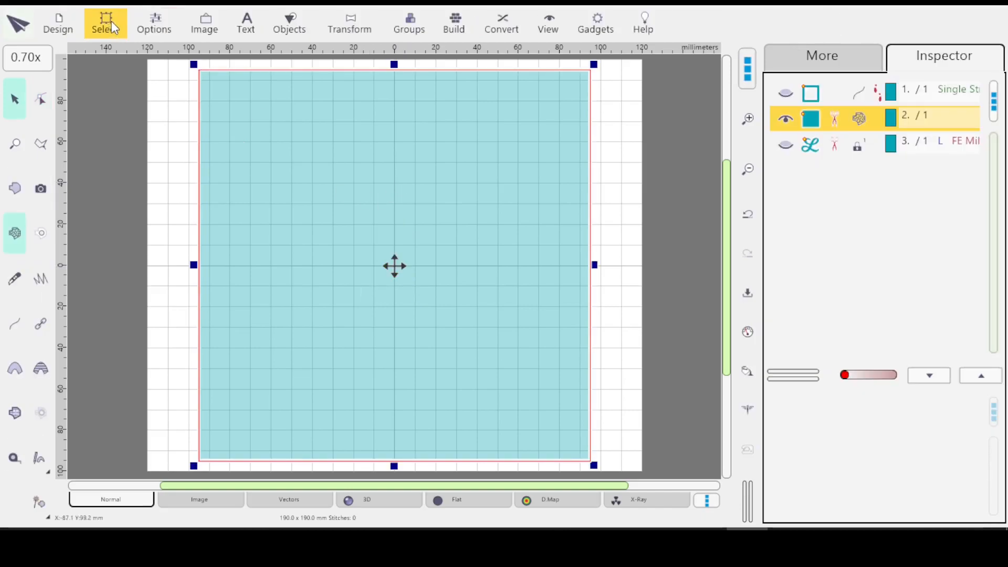
Step: Open the square mesh's parameters and examine the available growth kinds, including the Rotation and Mirror & Rotation variants
{"action": "left_click", "coordinate": [747, 331]}
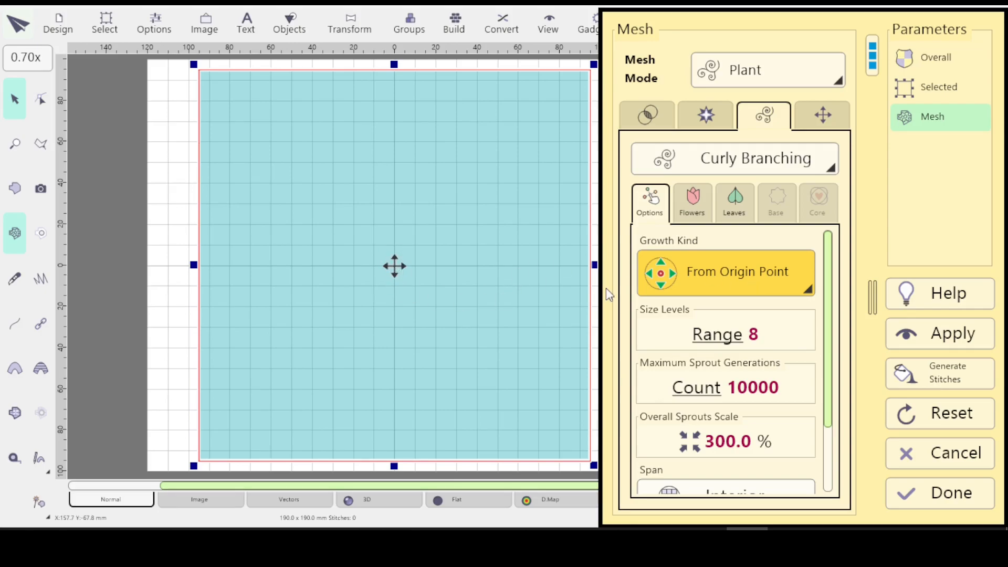
{"action": "left_click", "coordinate": [804, 283]}
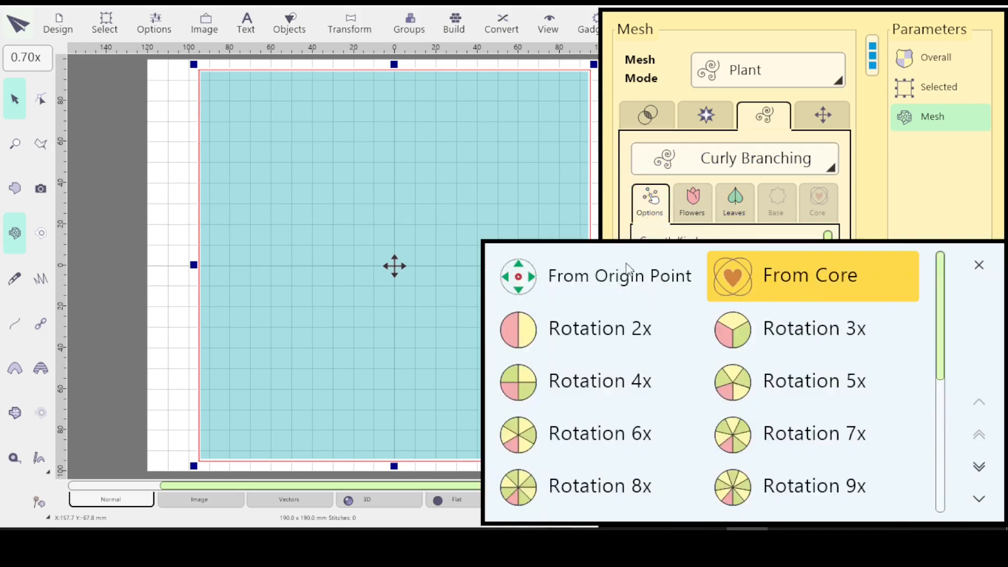
{"action": "left_click", "coordinate": [596, 278]}
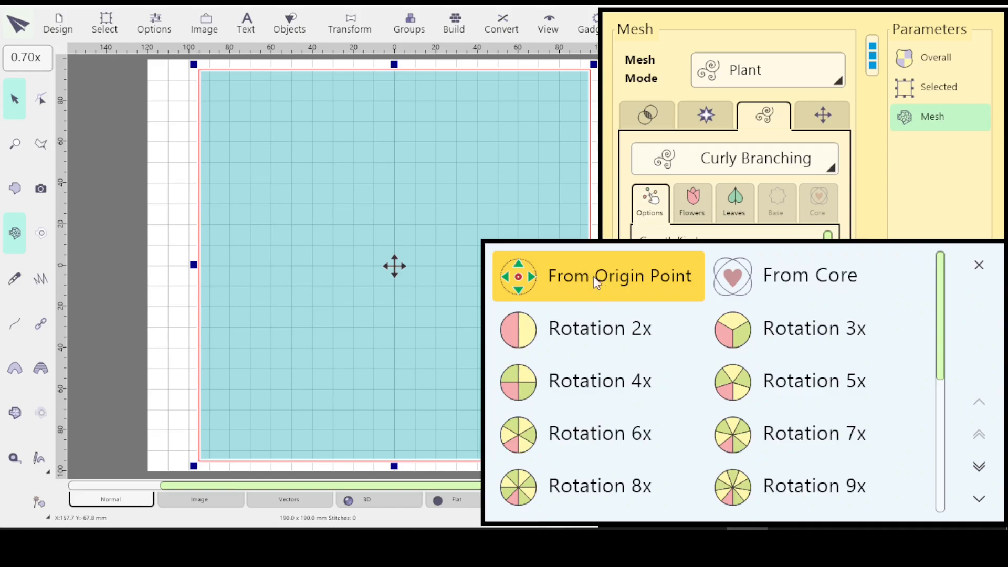
{"action": "left_click", "coordinate": [800, 279]}
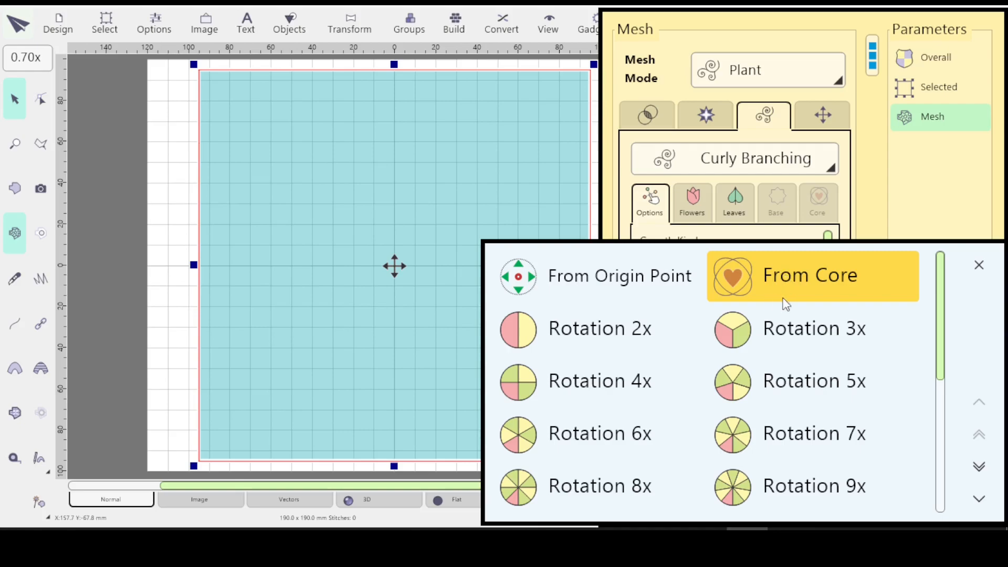
{"action": "left_click", "coordinate": [875, 168]}
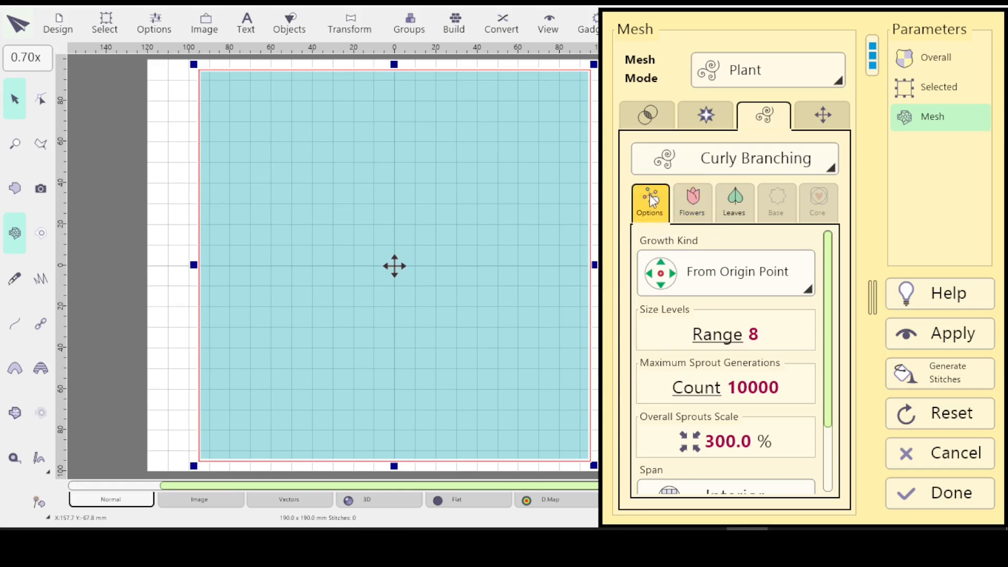
{"action": "left_click", "coordinate": [803, 288]}
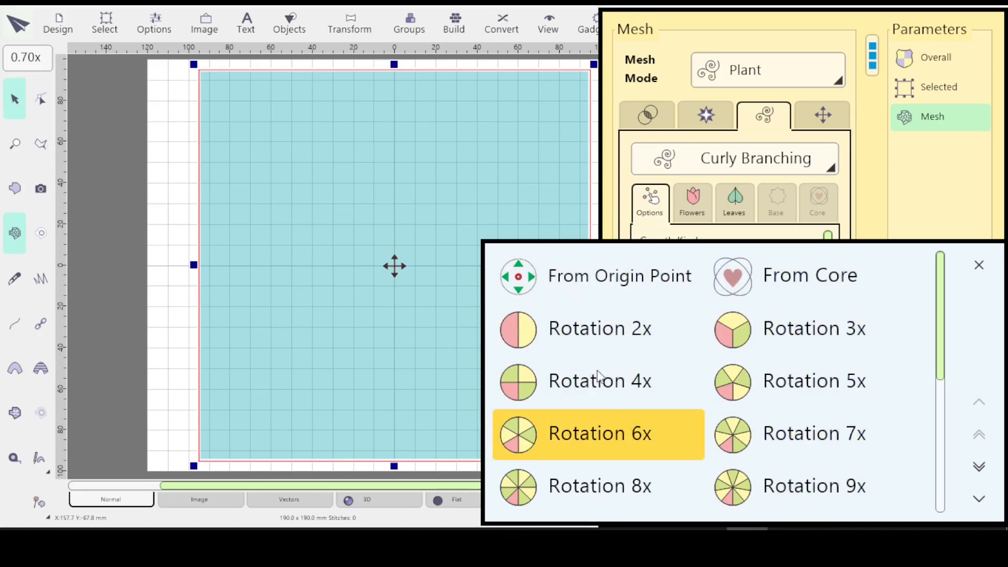
{"action": "left_click_drag", "start_coordinate": [940, 340], "coordinate": [889, 479]}
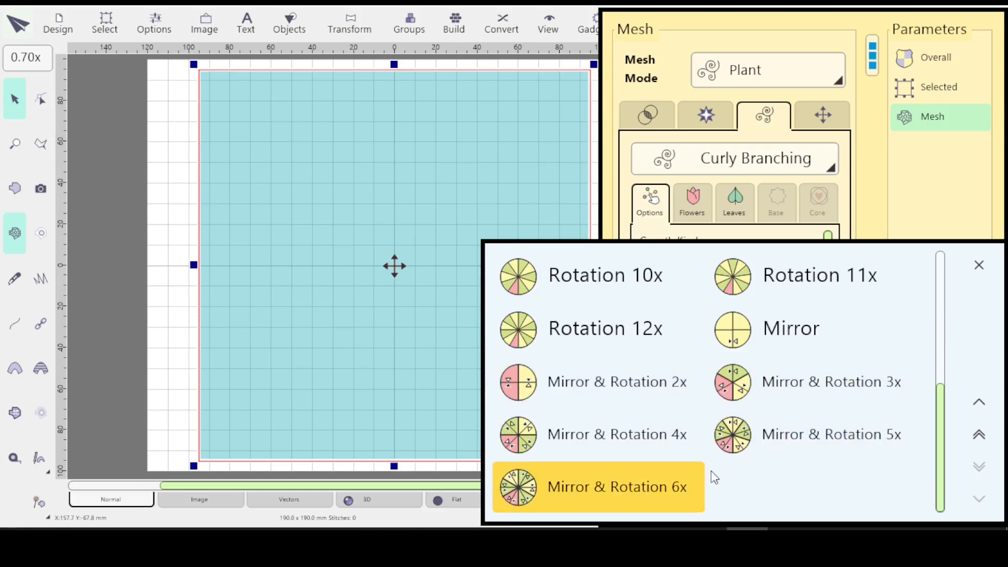
{"action": "left_click_drag", "start_coordinate": [939, 470], "coordinate": [956, 319]}
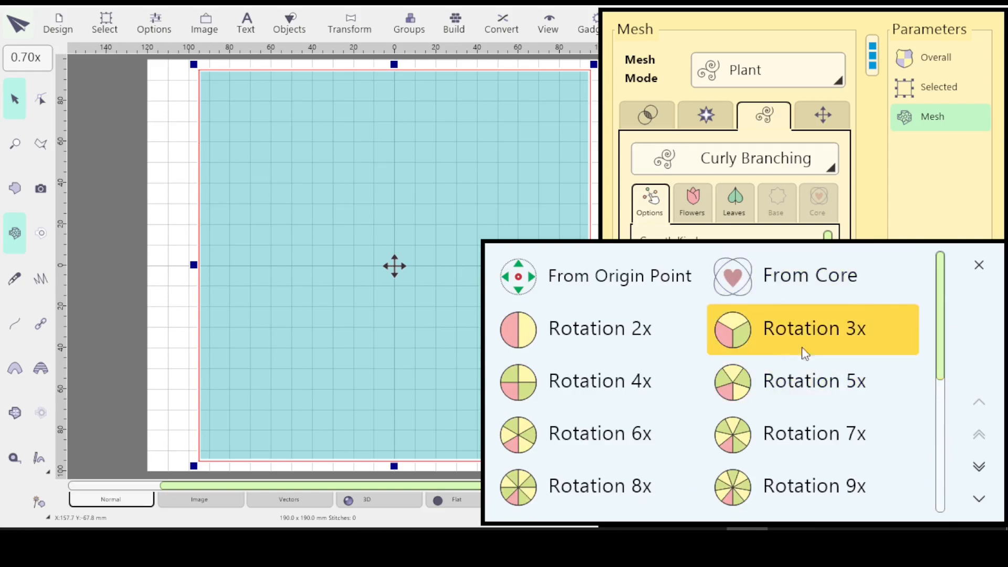
{"action": "left_click", "coordinate": [979, 265]}
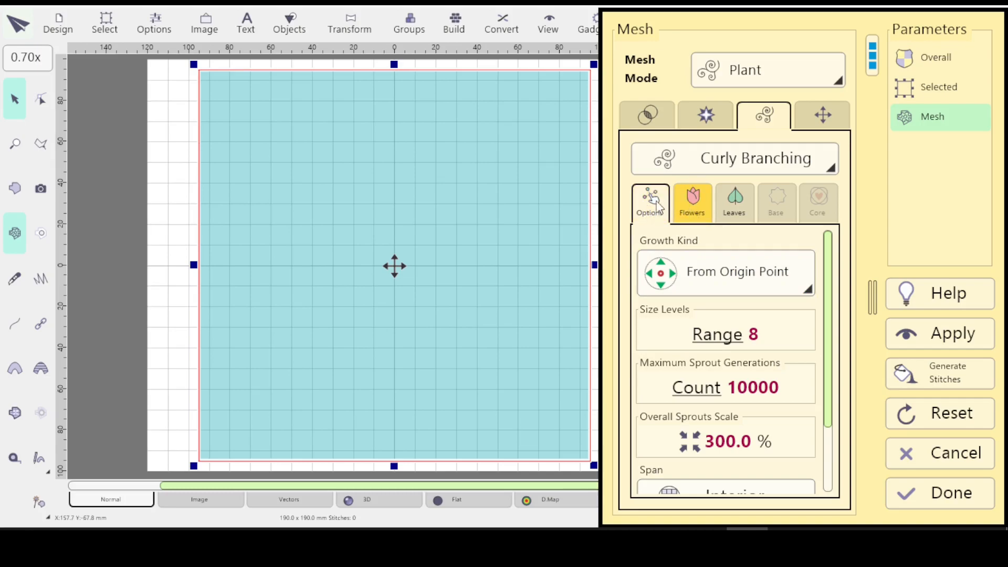
Step: Remove the selected library glyph from the plant mesh's flower settings and accept the empty selection
{"action": "left_click", "coordinate": [693, 199]}
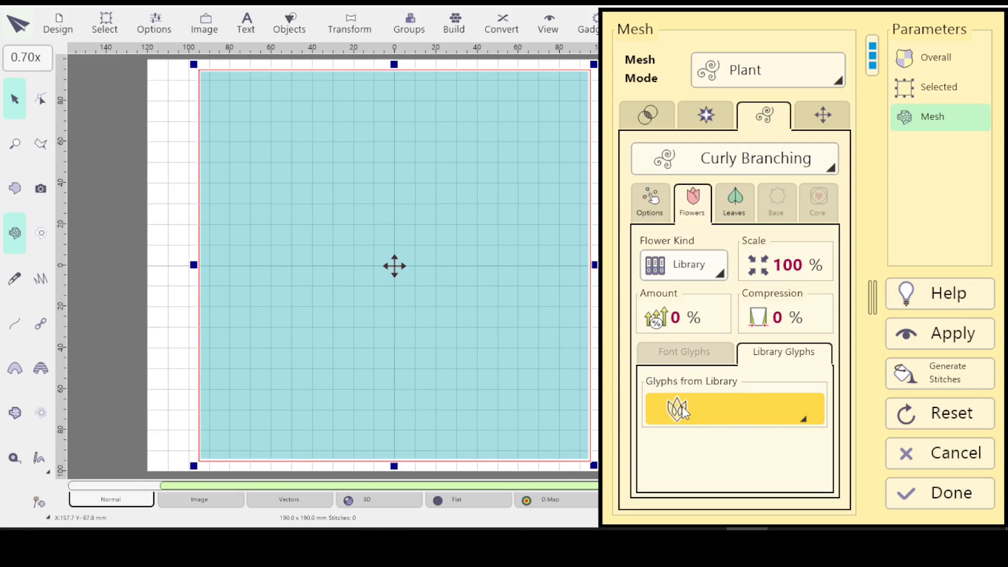
{"action": "left_click", "coordinate": [806, 420]}
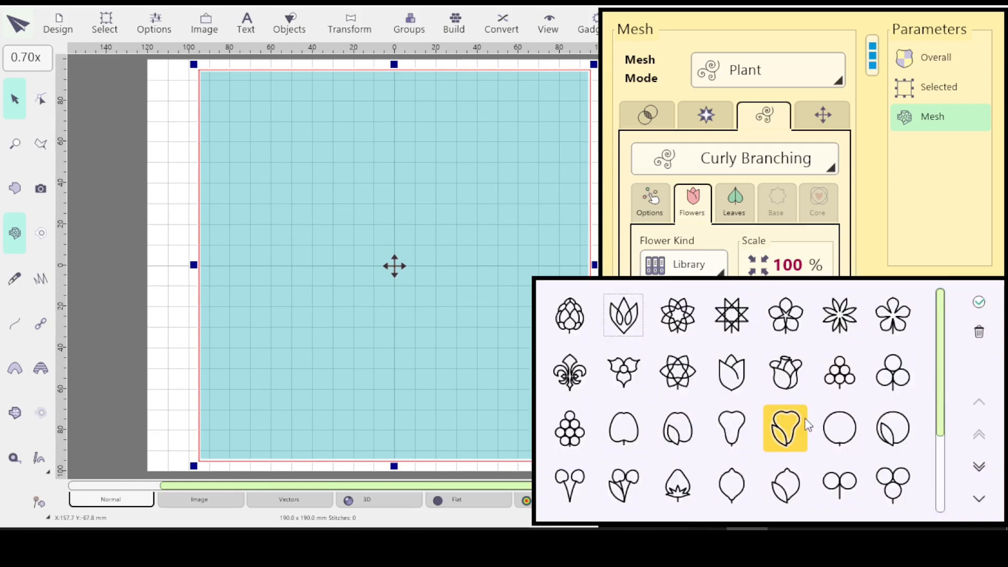
{"action": "left_click", "coordinate": [979, 333]}
{"action": "left_click", "coordinate": [977, 302]}
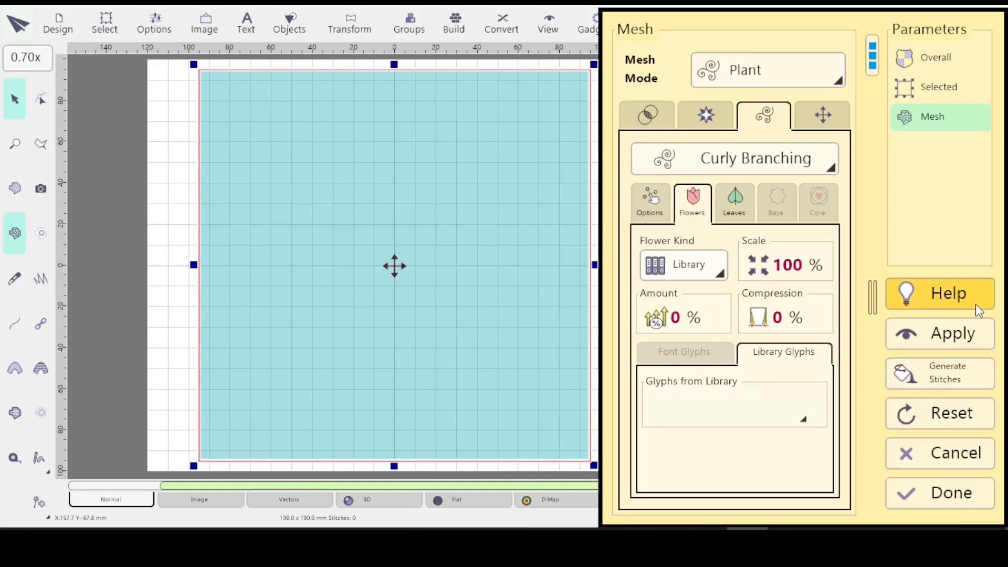
Step: Examine the plant mesh's leaf kinds and its leaf width, leaf length and curliness settings
{"action": "left_click", "coordinate": [733, 203]}
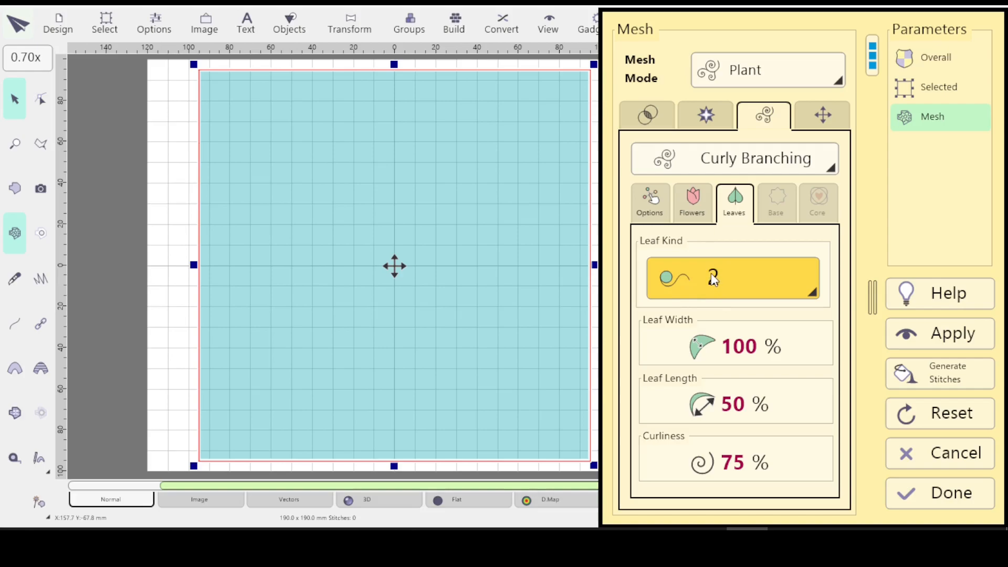
{"action": "left_click", "coordinate": [814, 293]}
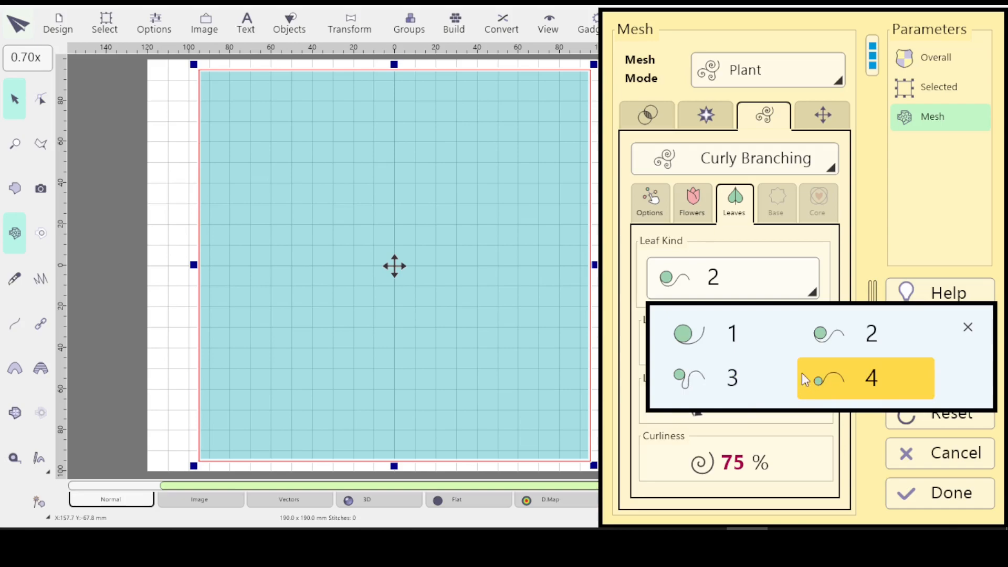
{"action": "left_click", "coordinate": [870, 239]}
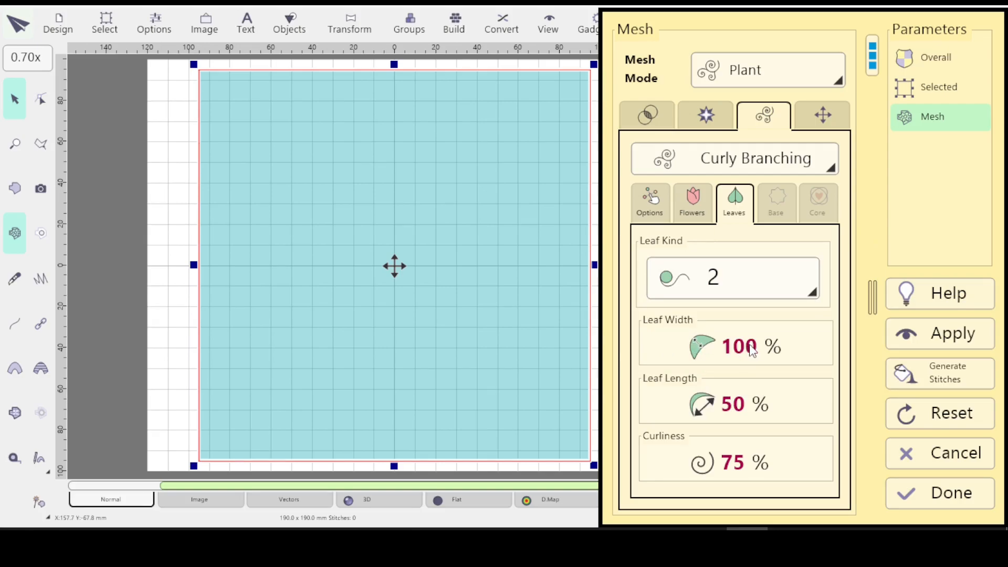
{"action": "left_click", "coordinate": [702, 348]}
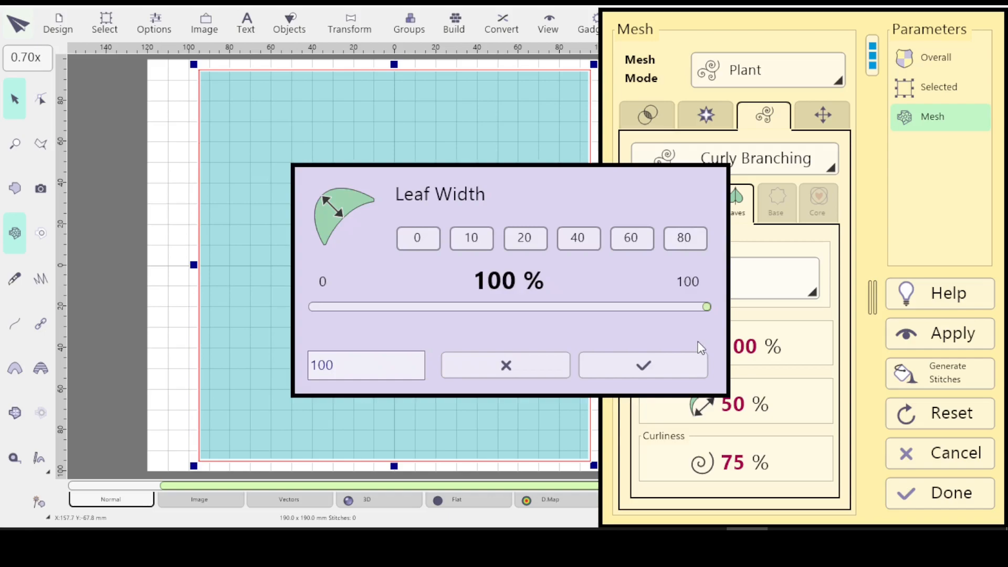
{"action": "left_click", "coordinate": [645, 363]}
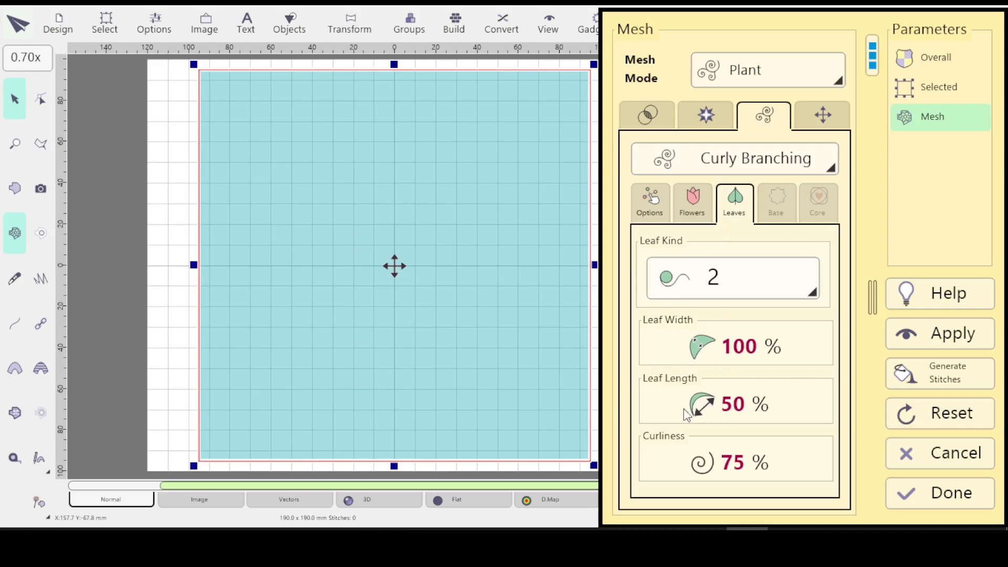
{"action": "left_click", "coordinate": [701, 405]}
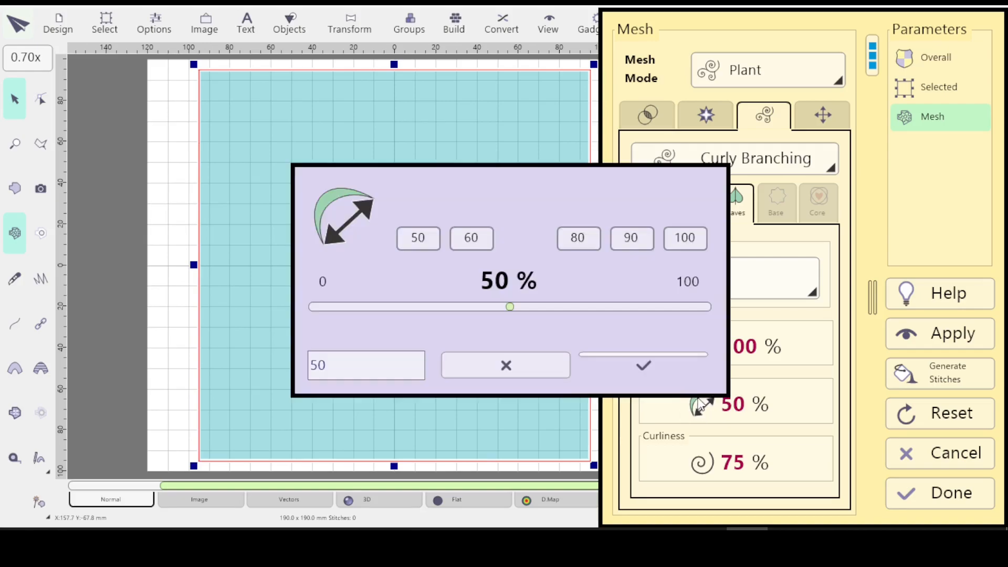
{"action": "left_click", "coordinate": [639, 365]}
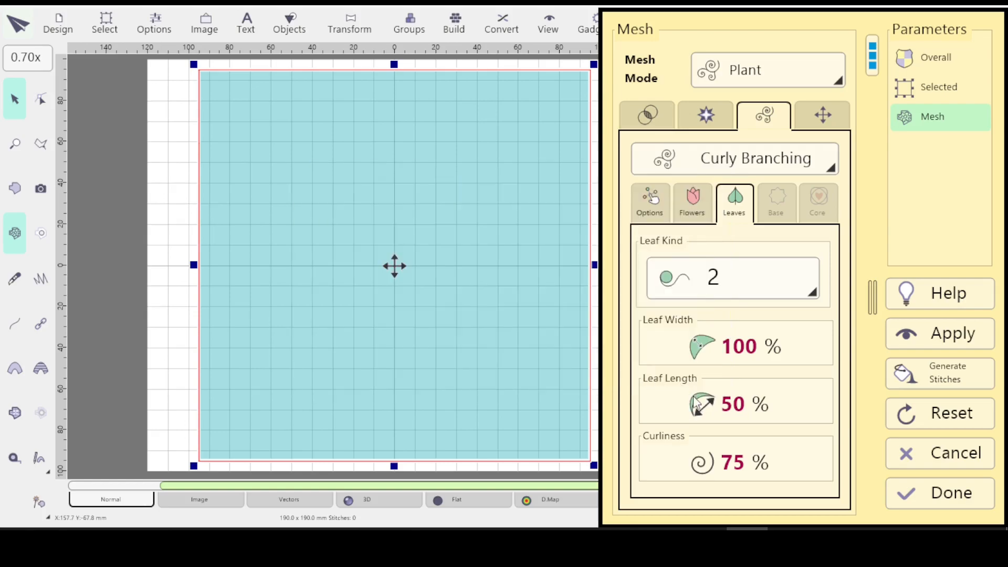
{"action": "left_click", "coordinate": [700, 465]}
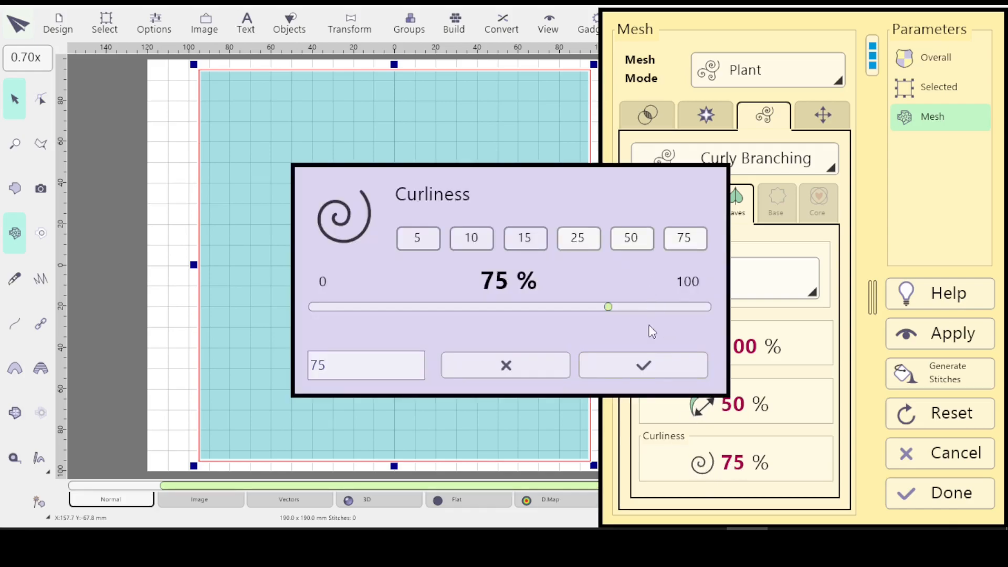
{"action": "left_click", "coordinate": [642, 362]}
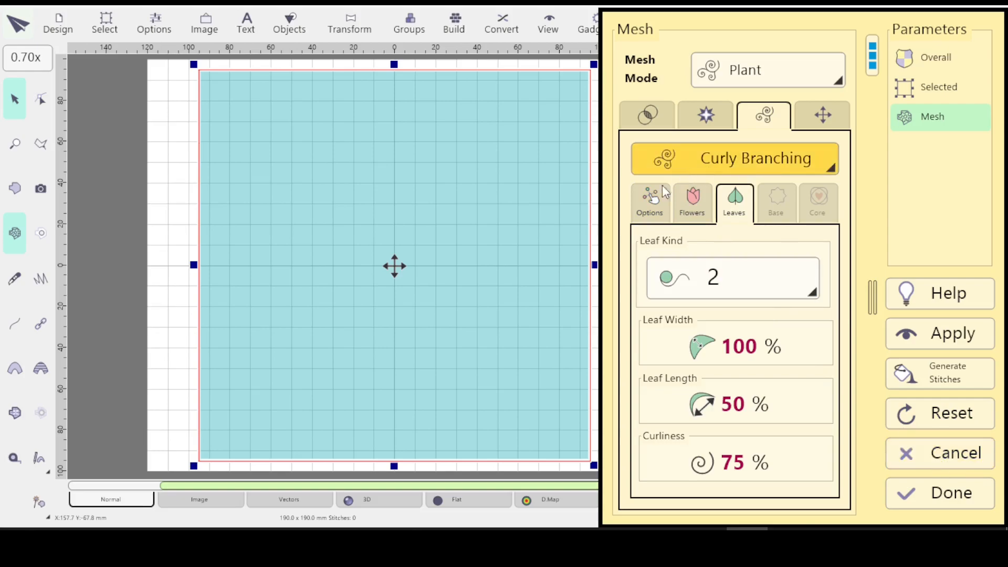
Step: Set the plant mesh's growth kind to From Core
{"action": "left_click", "coordinate": [651, 198]}
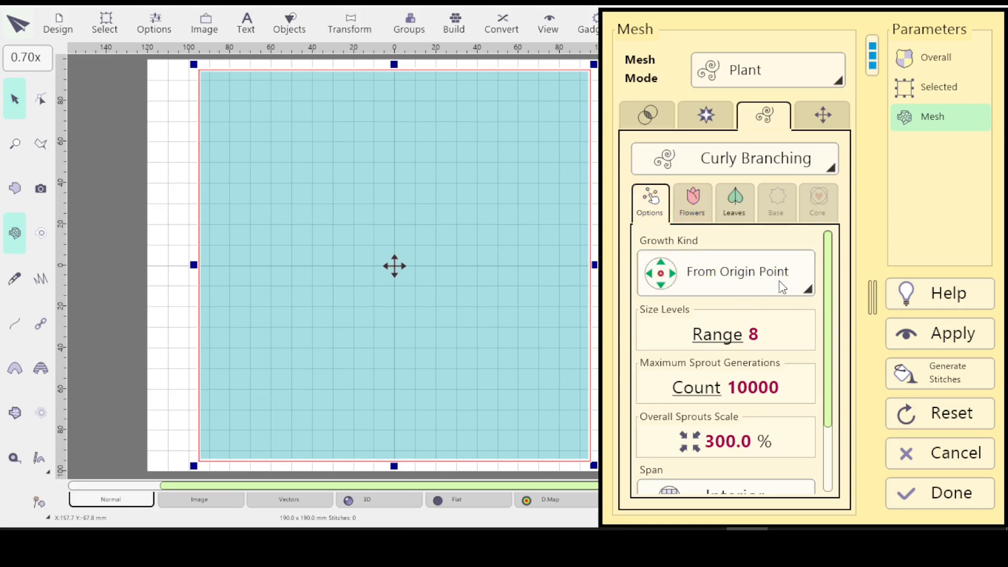
{"action": "left_click", "coordinate": [808, 289]}
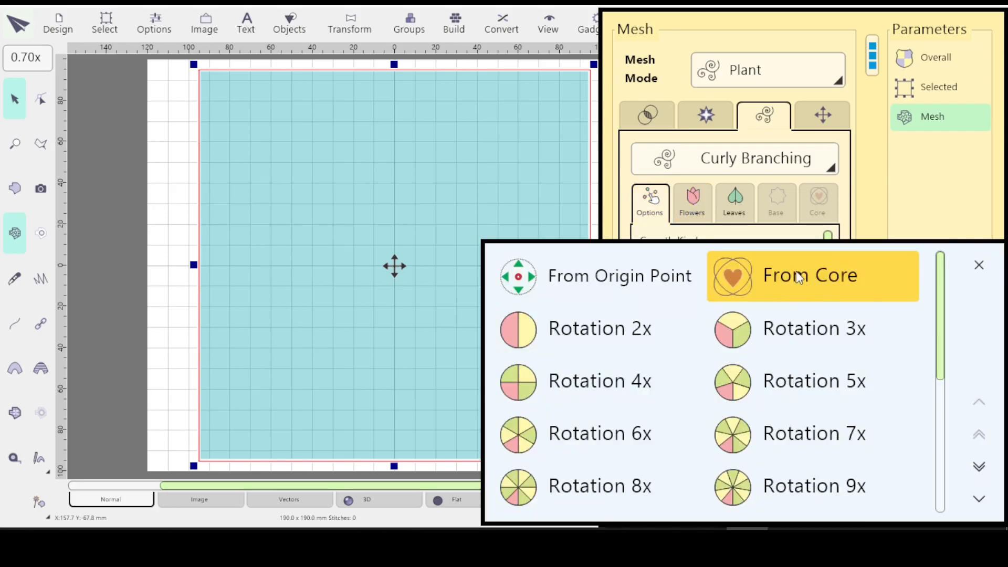
{"action": "left_click", "coordinate": [799, 277]}
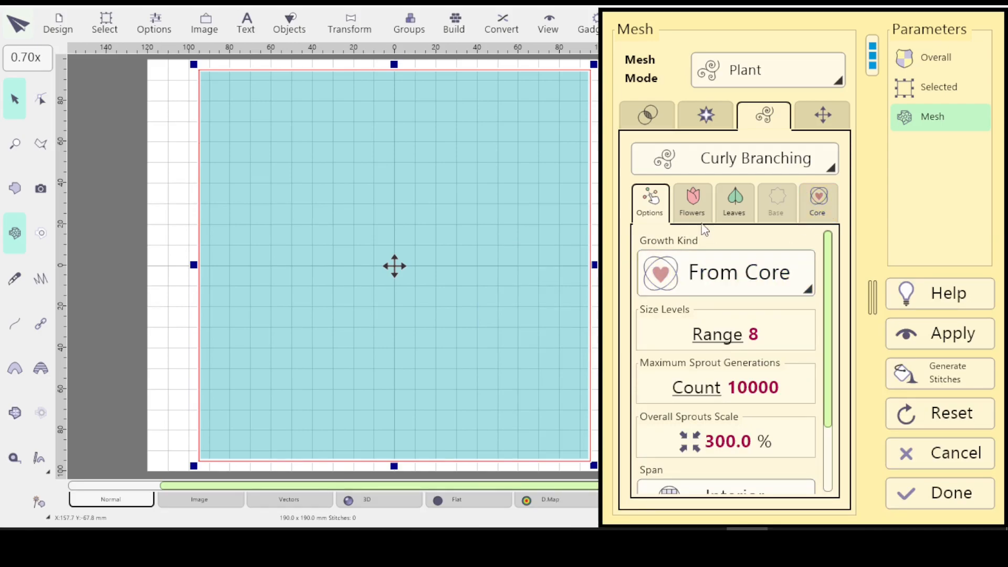
Step: Review the leaf settings, and examine the core kinds and the core's font glyph and library glyph options
{"action": "left_click", "coordinate": [740, 210]}
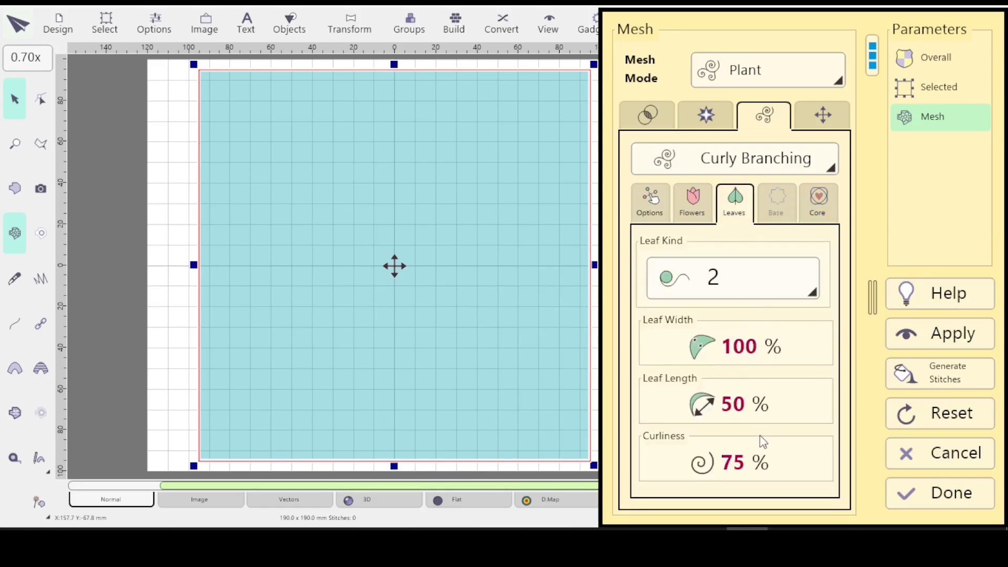
{"action": "left_click", "coordinate": [815, 205]}
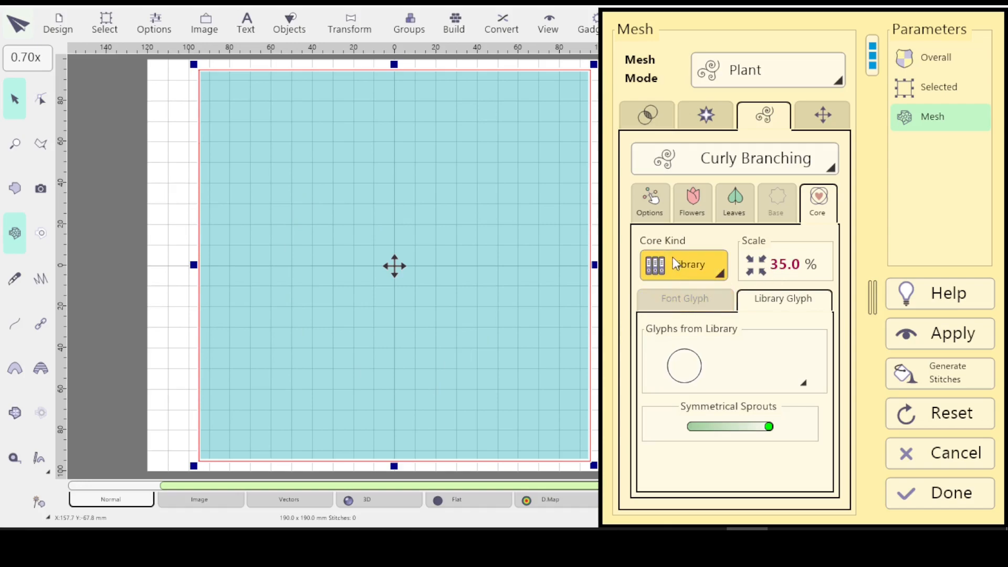
{"action": "left_click", "coordinate": [711, 265]}
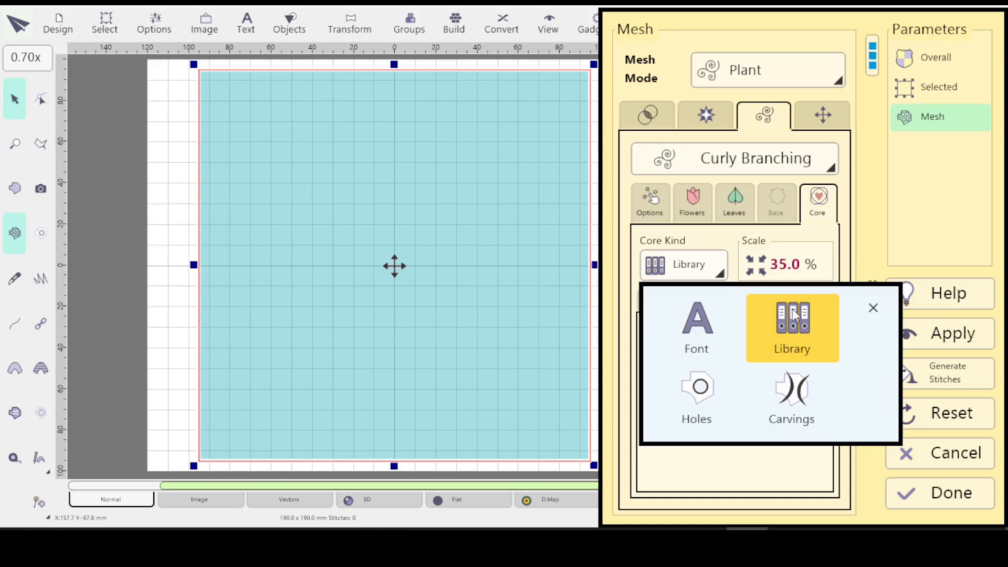
{"action": "left_click", "coordinate": [725, 271]}
{"action": "left_click", "coordinate": [726, 272]}
{"action": "left_click", "coordinate": [723, 235]}
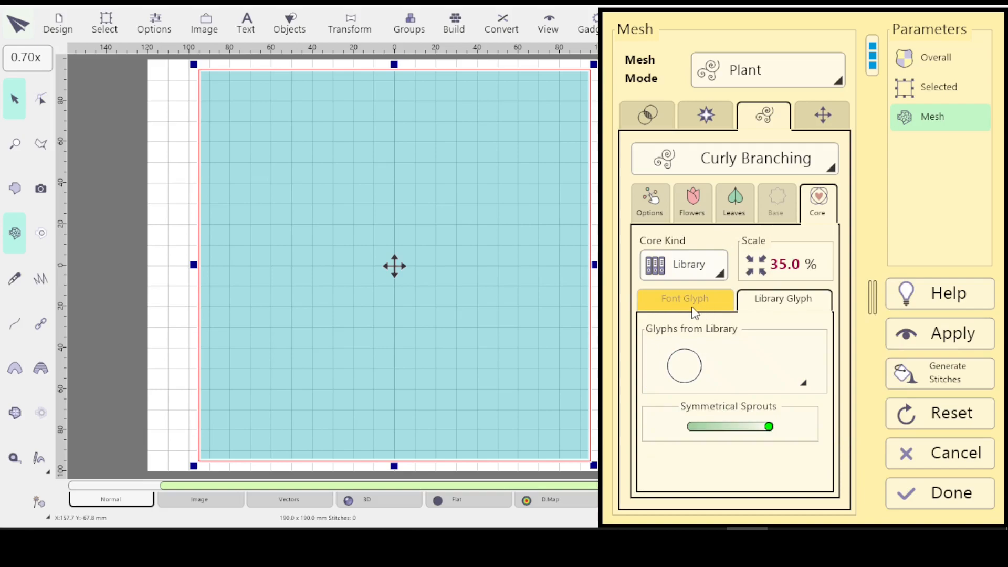
{"action": "left_click", "coordinate": [698, 306]}
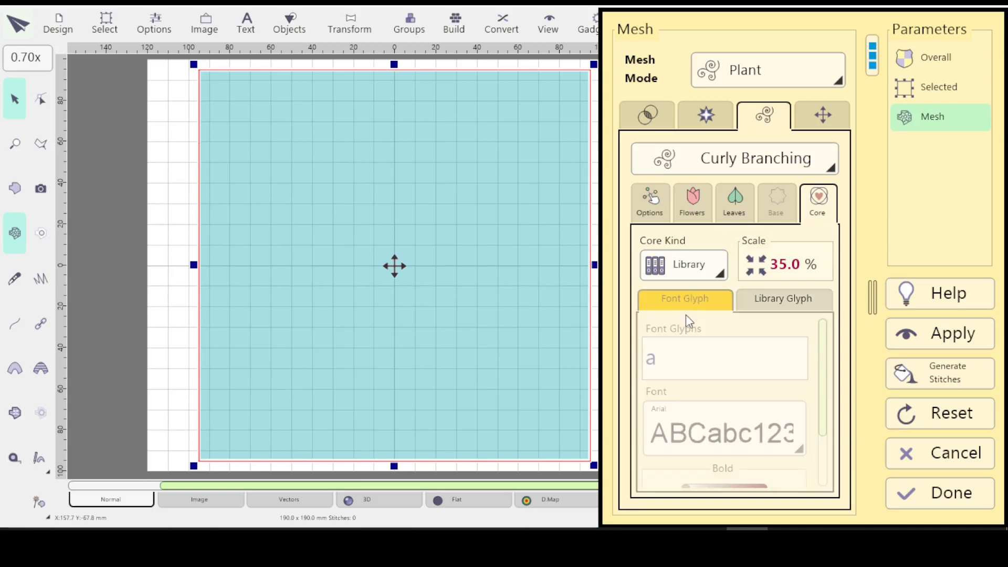
{"action": "left_click", "coordinate": [783, 299]}
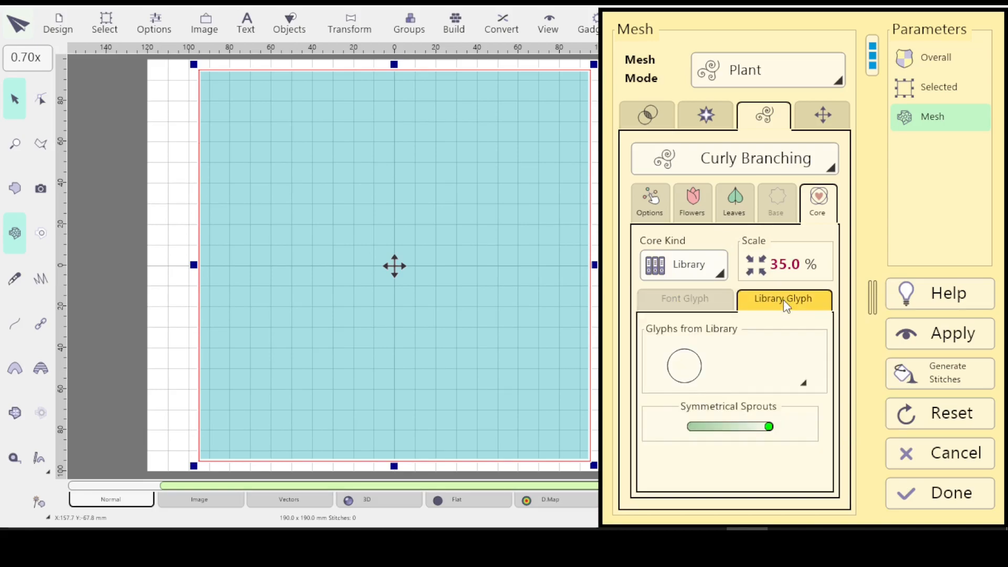
Step: Try Holes as the core kind, switch it back to Library and return to the growth options
{"action": "left_click", "coordinate": [719, 269]}
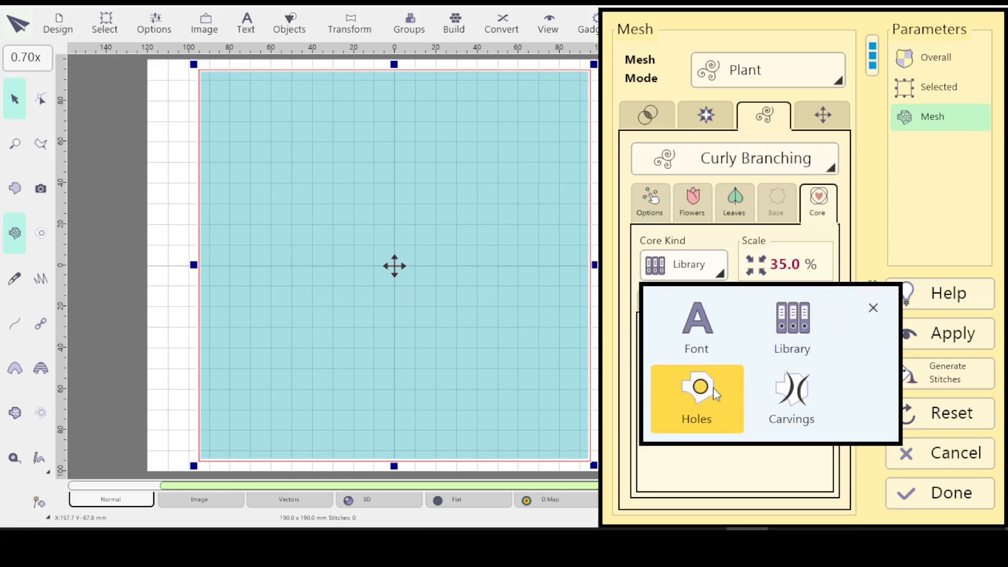
{"action": "left_click", "coordinate": [702, 399]}
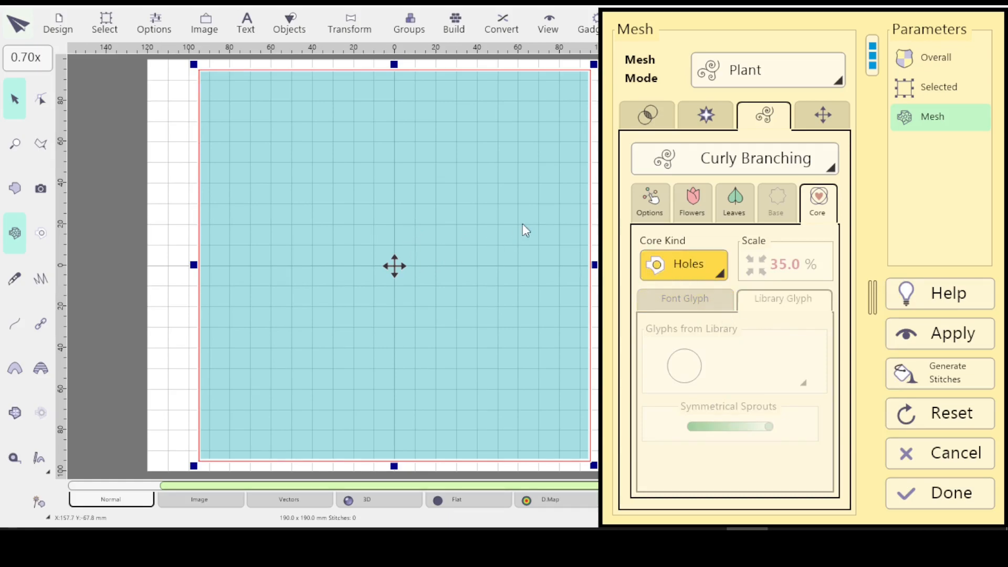
{"action": "left_click", "coordinate": [721, 268]}
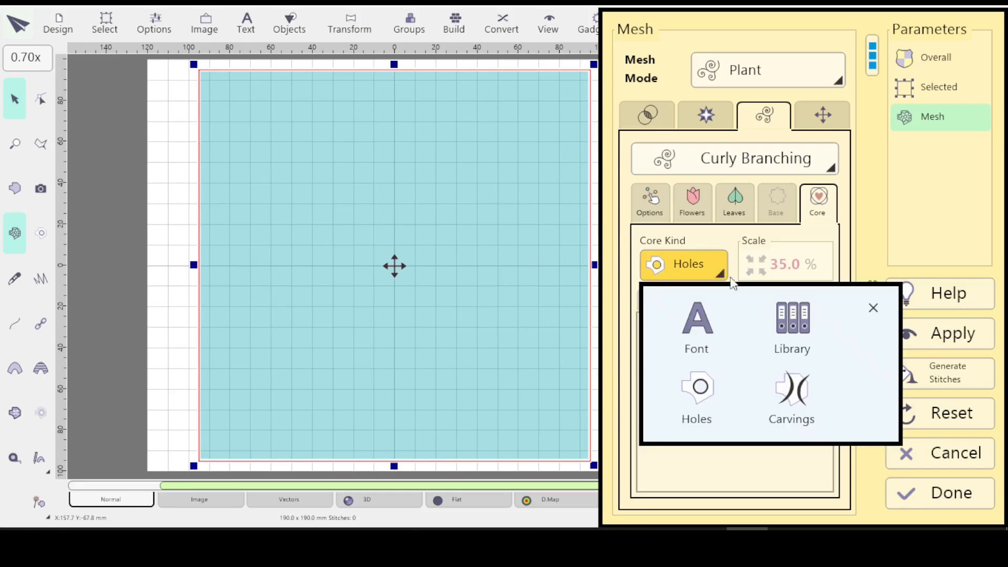
{"action": "left_click", "coordinate": [792, 323]}
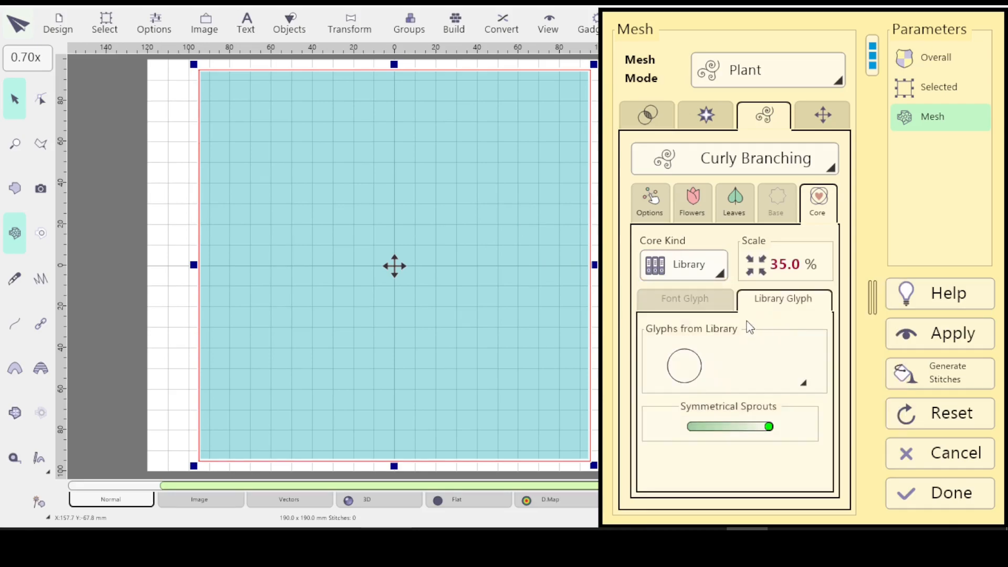
{"action": "left_click", "coordinate": [648, 201]}
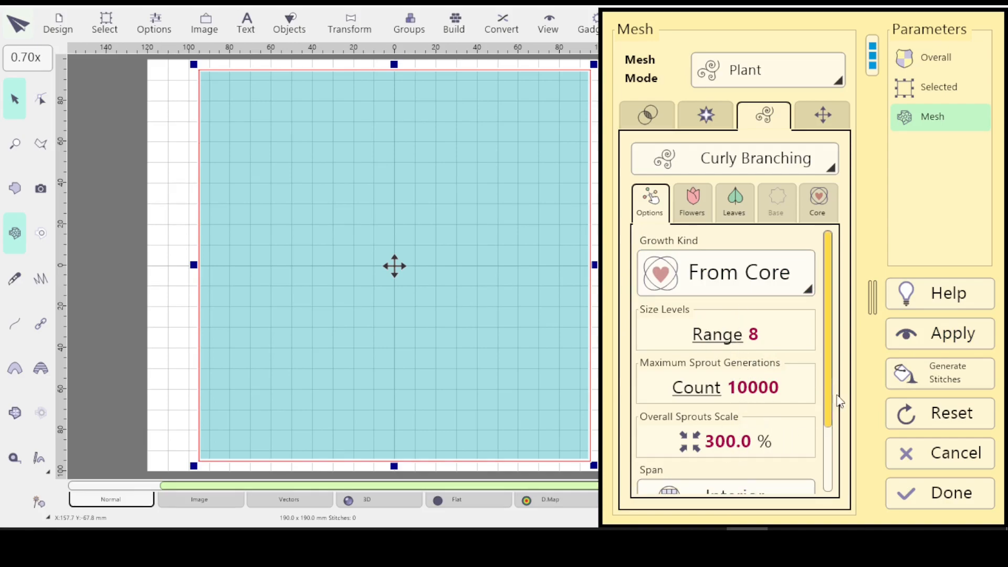
Step: Apply the From Core growth settings to the plant mesh and finish editing its parameters
{"action": "scroll", "coordinate": [828, 428], "scroll_direction": "down", "scroll_amount": 1}
{"action": "left_click_drag", "start_coordinate": [827, 421], "coordinate": [830, 374]}
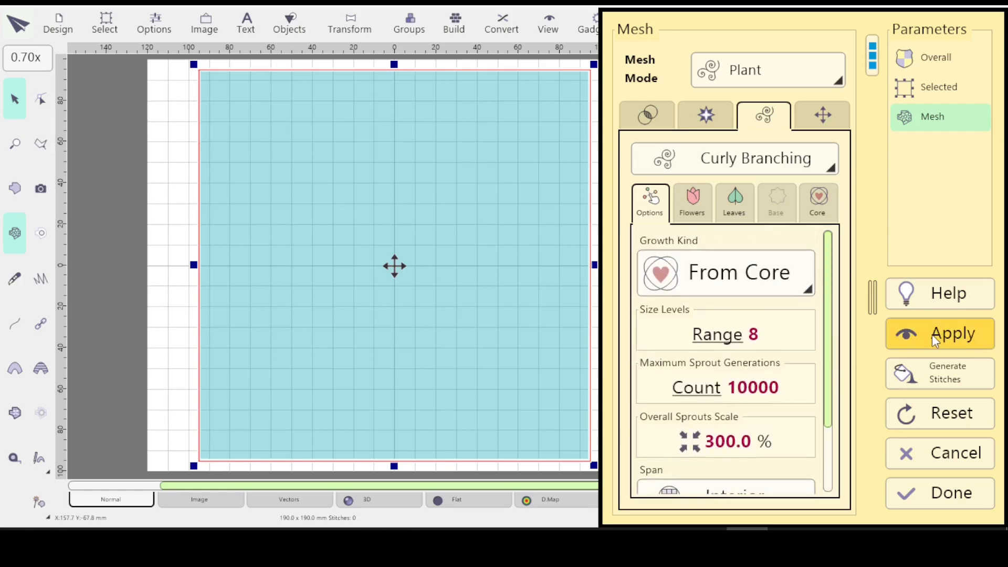
{"action": "left_click", "coordinate": [942, 342]}
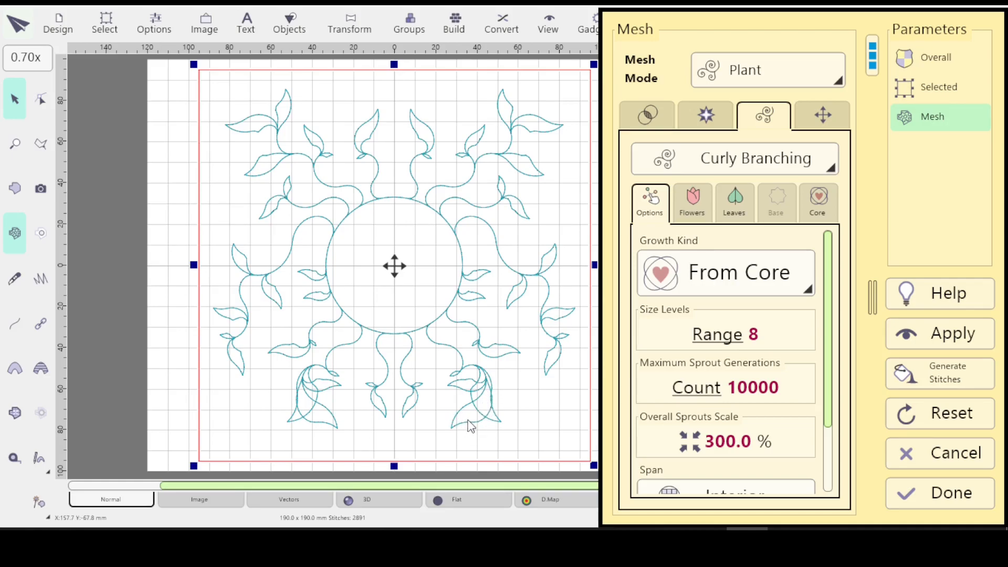
{"action": "mouse_move", "coordinate": [824, 367]}
{"action": "left_mouse_down"}
{"action": "mouse_move", "coordinate": [818, 429]}
{"action": "mouse_move", "coordinate": [831, 361]}
{"action": "left_mouse_up"}
{"action": "left_click", "coordinate": [930, 492]}
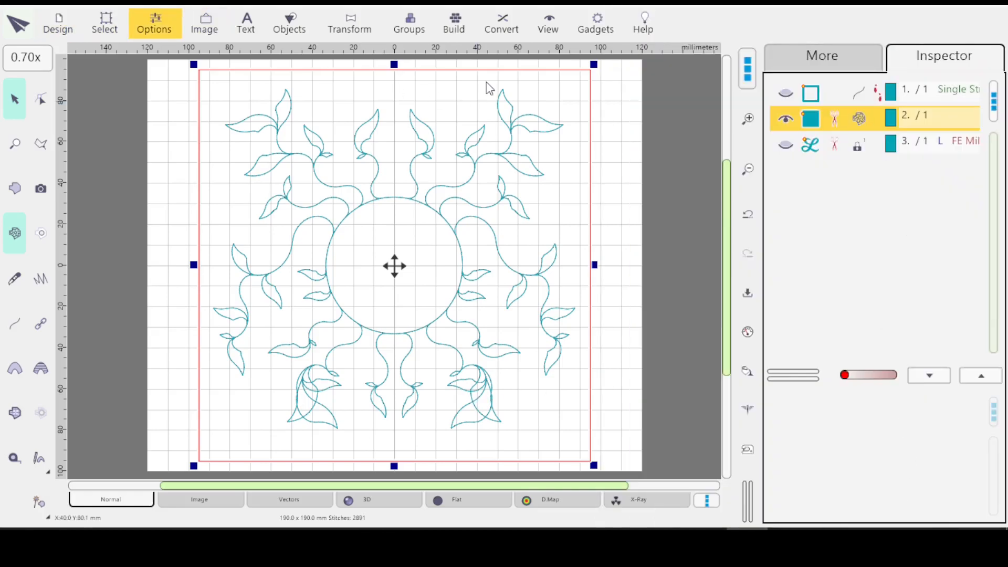
Step: Save the design under the new name PlantLeavesSeed1A in Embird Outline Format
{"action": "left_click", "coordinate": [52, 25]}
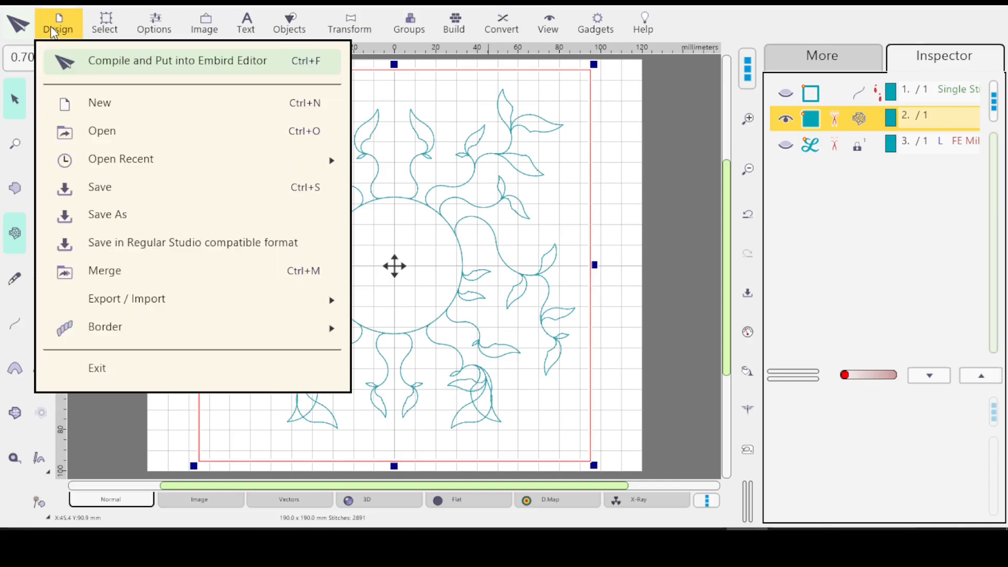
{"action": "left_click", "coordinate": [105, 220]}
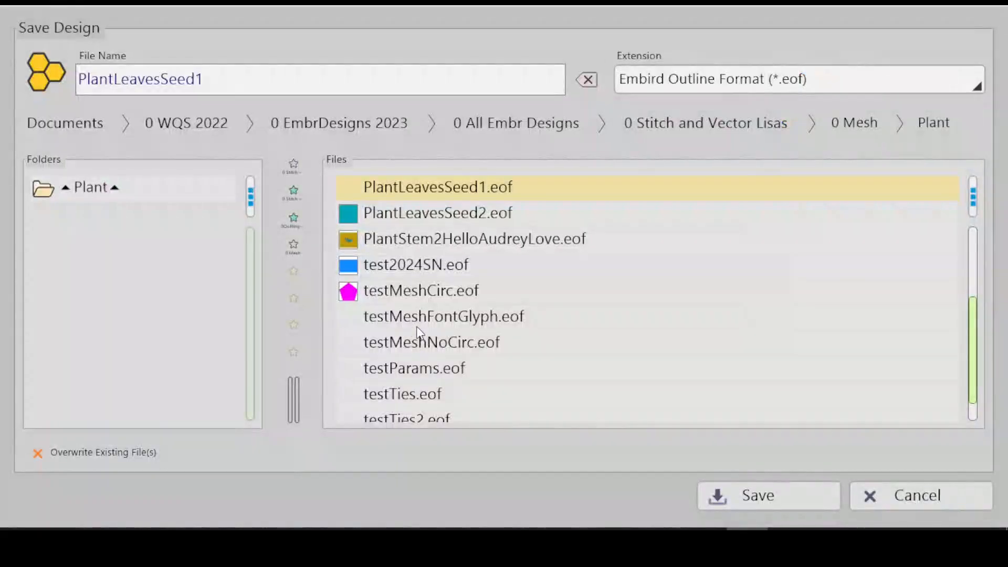
{"action": "left_click", "coordinate": [210, 83]}
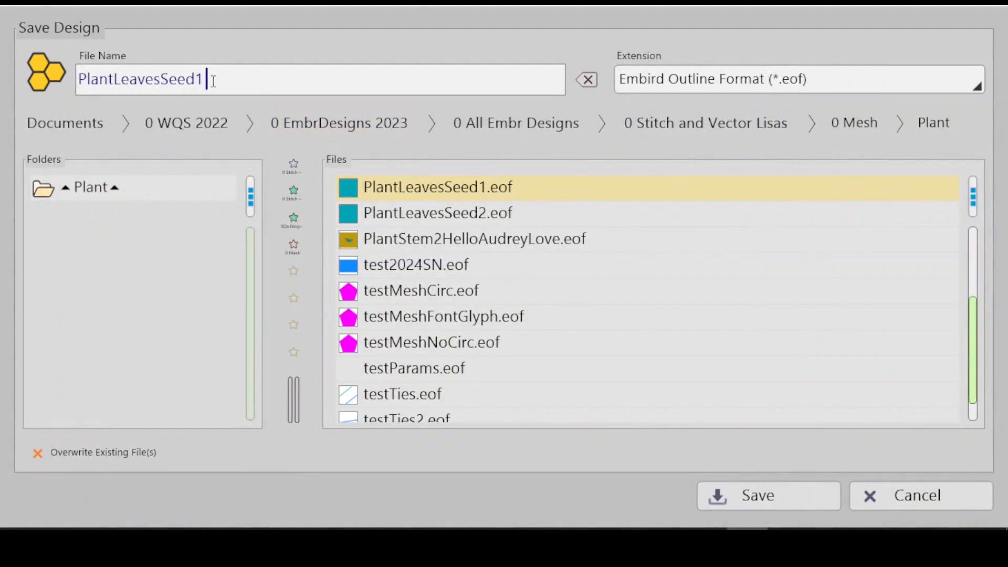
{"action": "type", "text": "A"}
{"action": "left_click", "coordinate": [768, 498]}
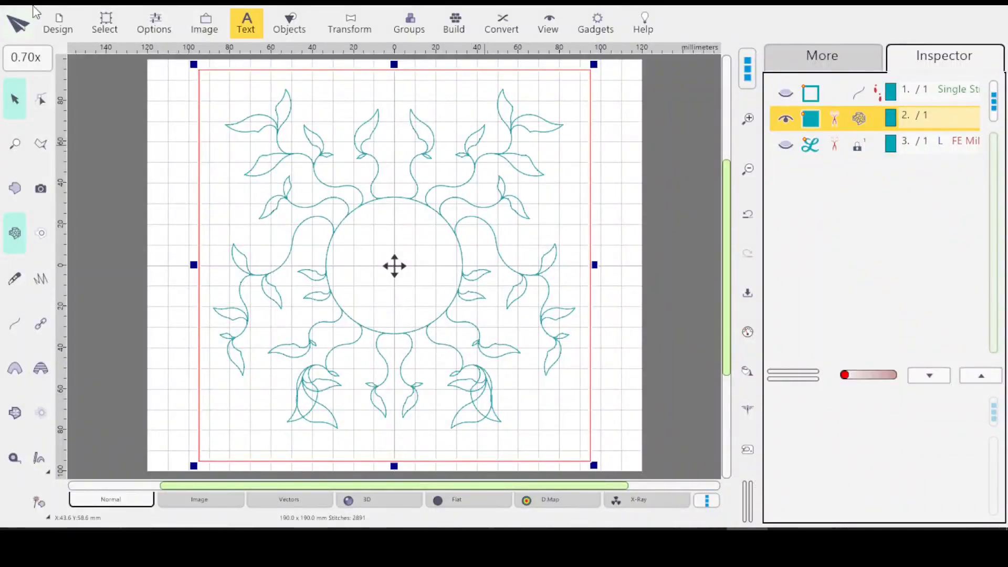
Step: Reopen the recent design PlantLeavesSeed1.eof
{"action": "left_click", "coordinate": [62, 28]}
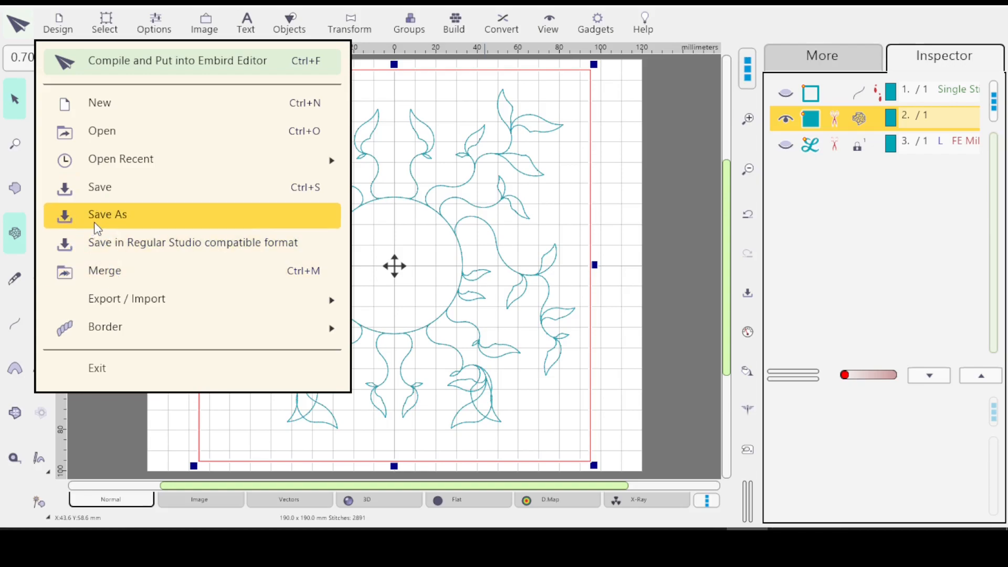
{"action": "mouse_move", "coordinate": [118, 157]}
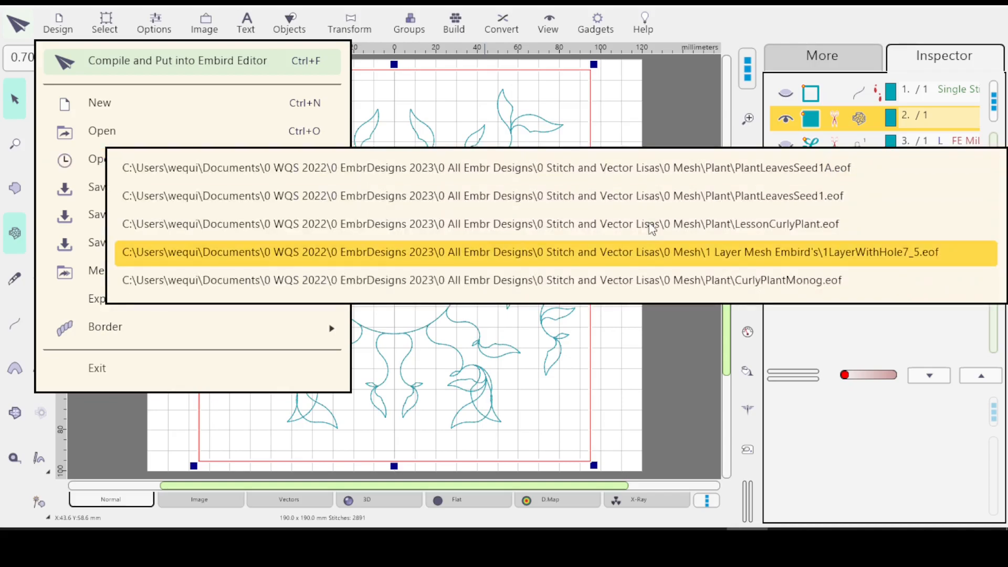
{"action": "left_click", "coordinate": [644, 196]}
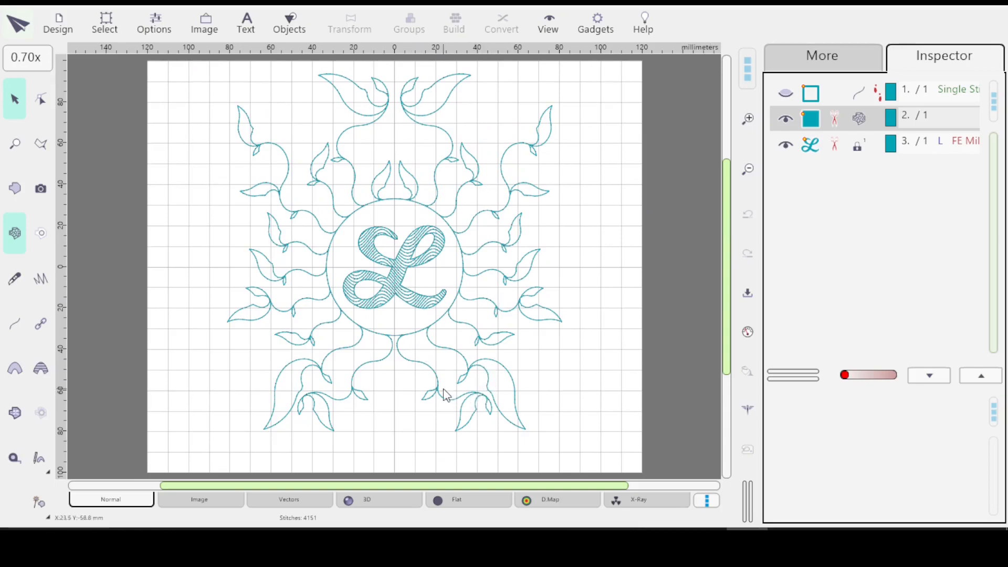
Step: Open the parameters of the plant mesh around the letter L and review its core, leaf and flower settings
{"action": "left_click", "coordinate": [846, 119]}
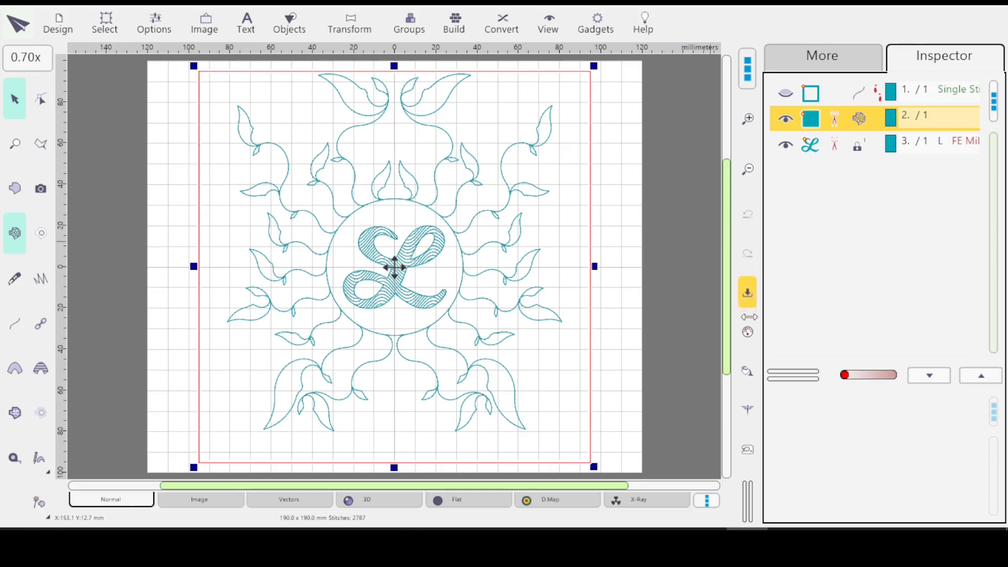
{"action": "left_click", "coordinate": [745, 330]}
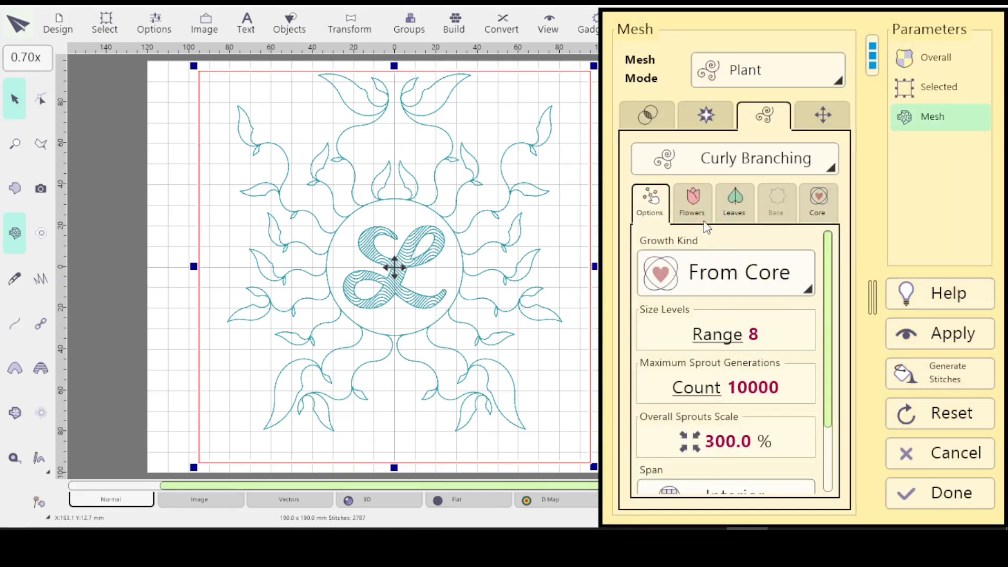
{"action": "left_click_drag", "start_coordinate": [833, 276], "coordinate": [825, 247]}
{"action": "left_click", "coordinate": [817, 200]}
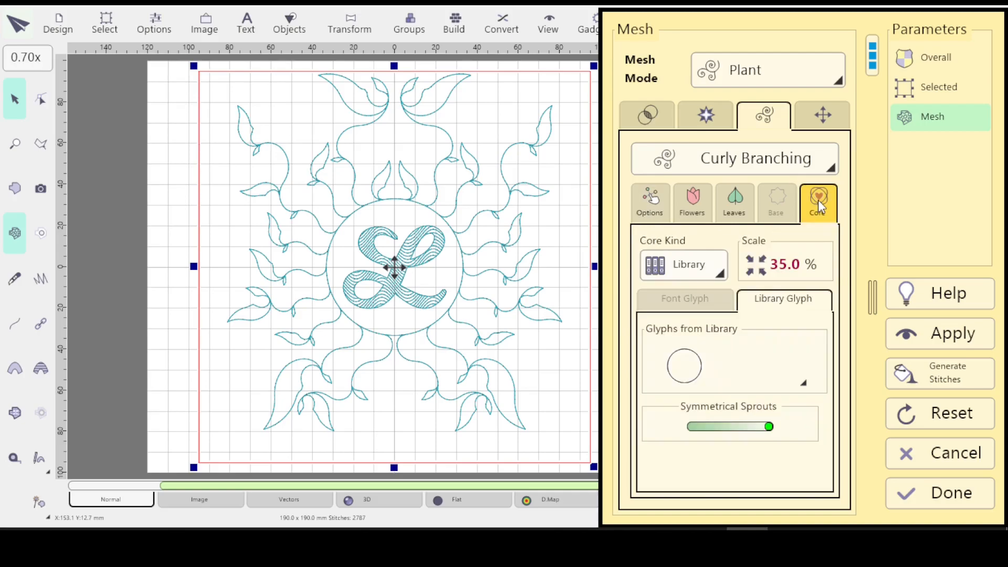
{"action": "left_click", "coordinate": [734, 204]}
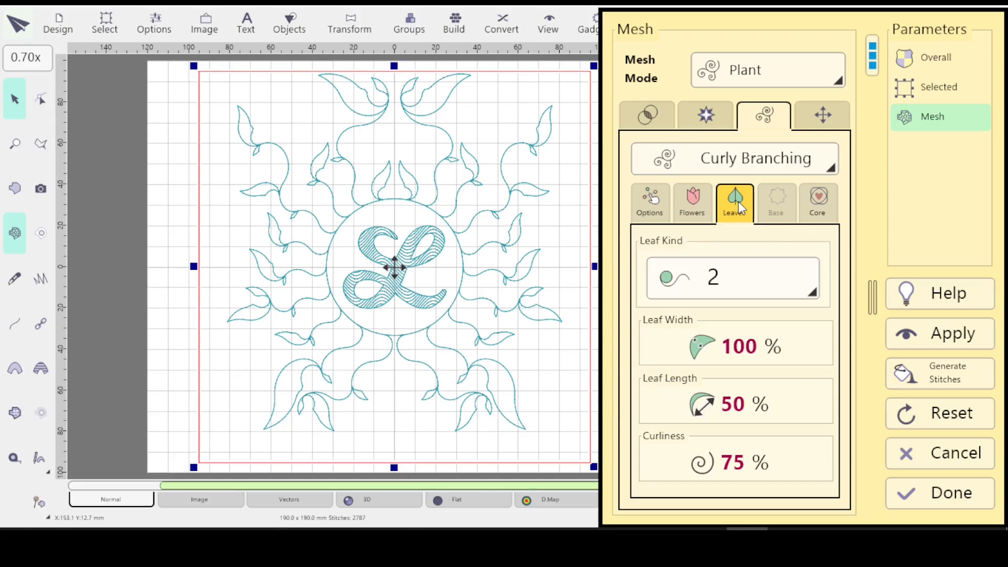
{"action": "left_click", "coordinate": [694, 208]}
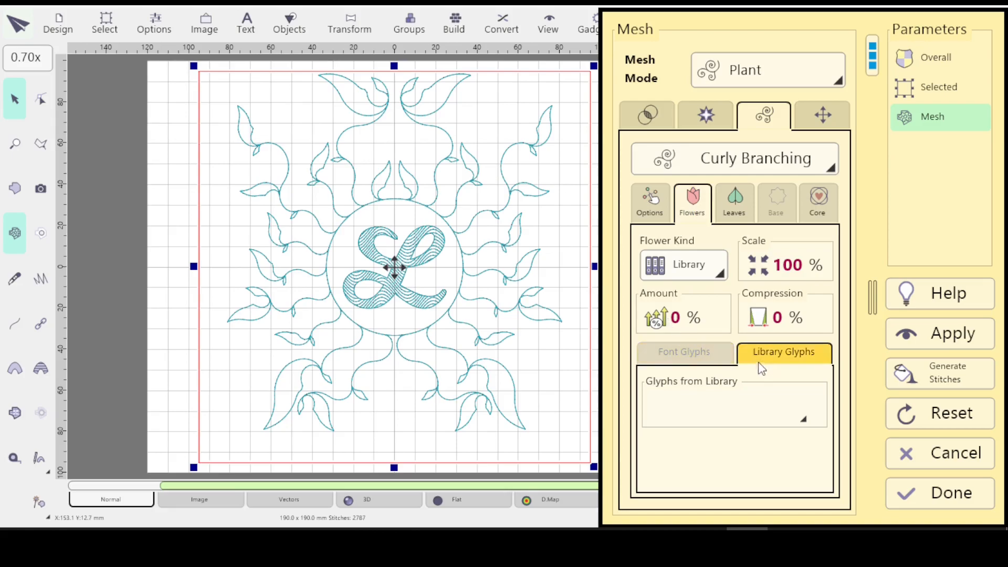
{"action": "left_click", "coordinate": [650, 199]}
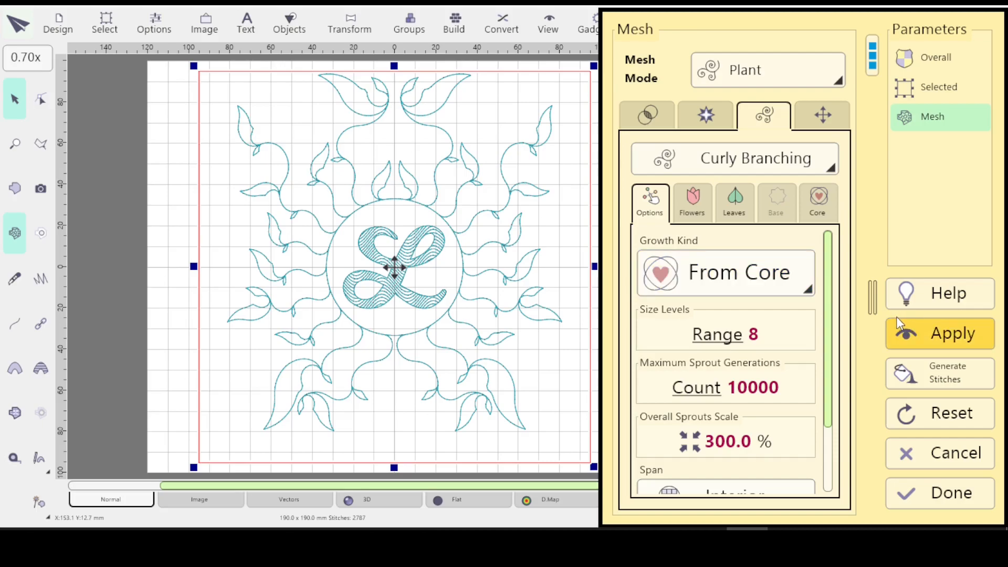
Step: Examine the mesh's growth options, including size levels, sprout generations, sprouts scale, span, seed and the available growth kinds
{"action": "scroll", "coordinate": [830, 369], "scroll_direction": "down", "scroll_amount": 1}
{"action": "scroll", "coordinate": [829, 389], "scroll_direction": "down", "scroll_amount": 2}
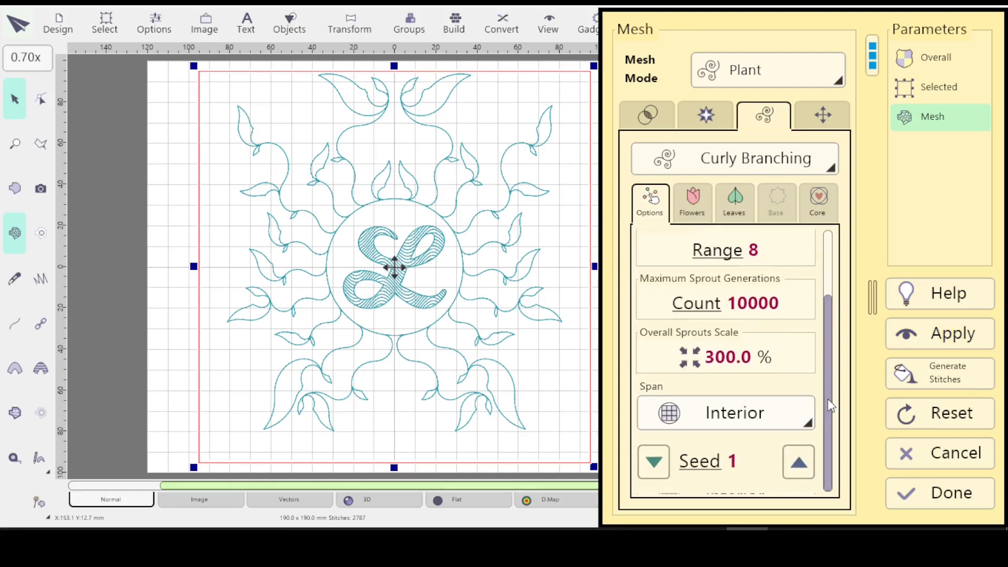
{"action": "scroll", "coordinate": [835, 342], "scroll_direction": "up", "scroll_amount": 2}
{"action": "scroll", "coordinate": [843, 299], "scroll_direction": "up", "scroll_amount": 1}
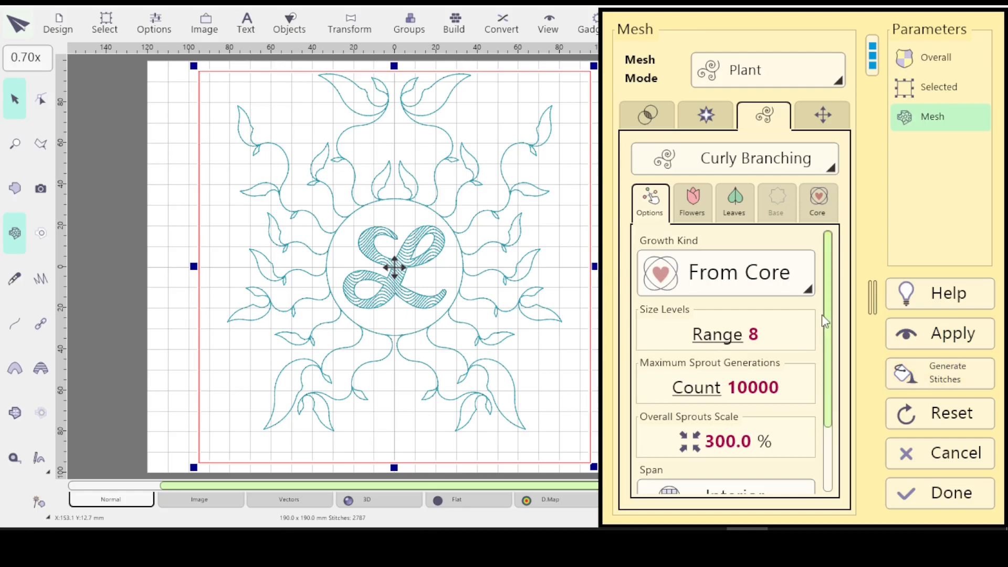
{"action": "left_click_drag", "start_coordinate": [830, 323], "coordinate": [822, 386]}
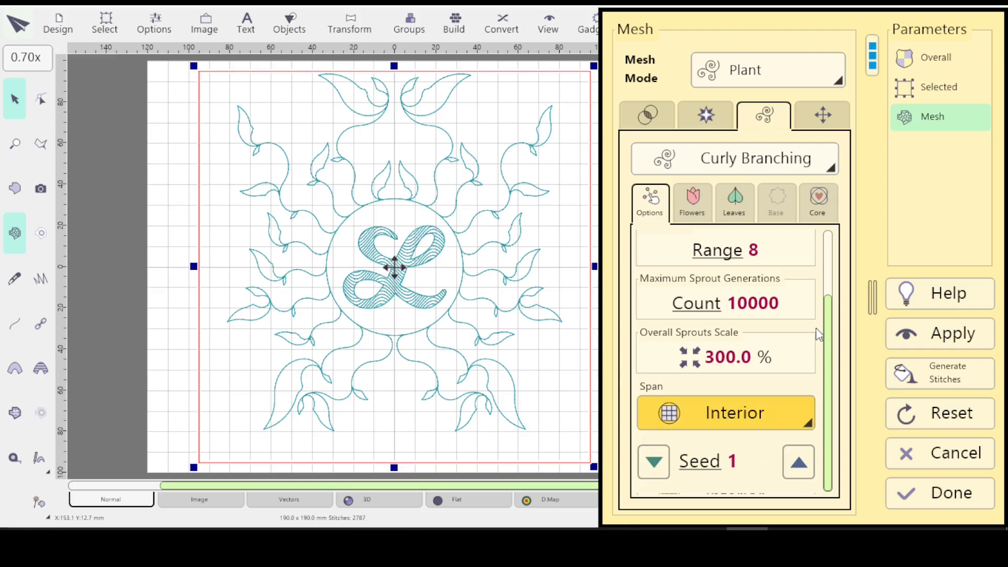
{"action": "left_click_drag", "start_coordinate": [829, 347], "coordinate": [842, 280]}
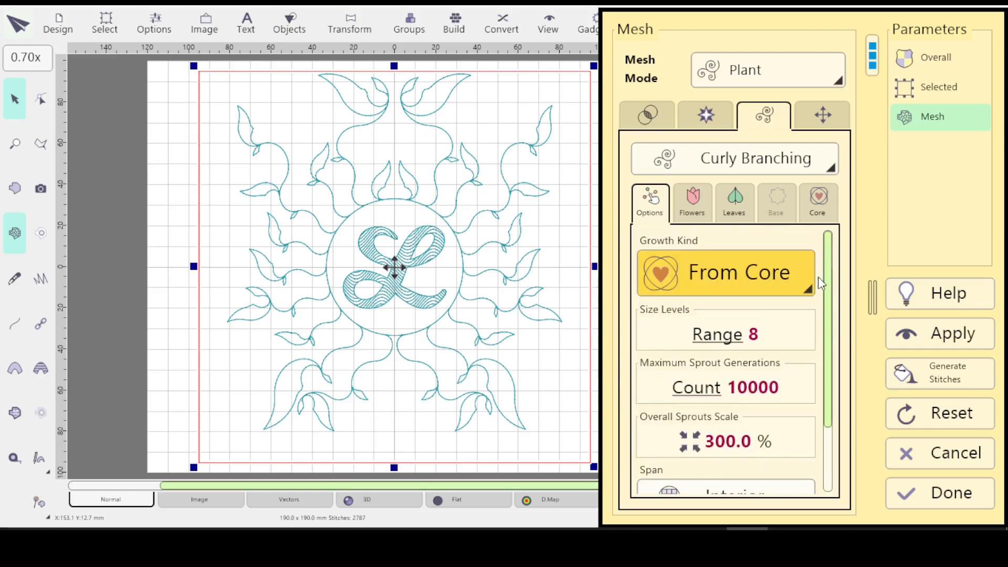
{"action": "left_click", "coordinate": [808, 289]}
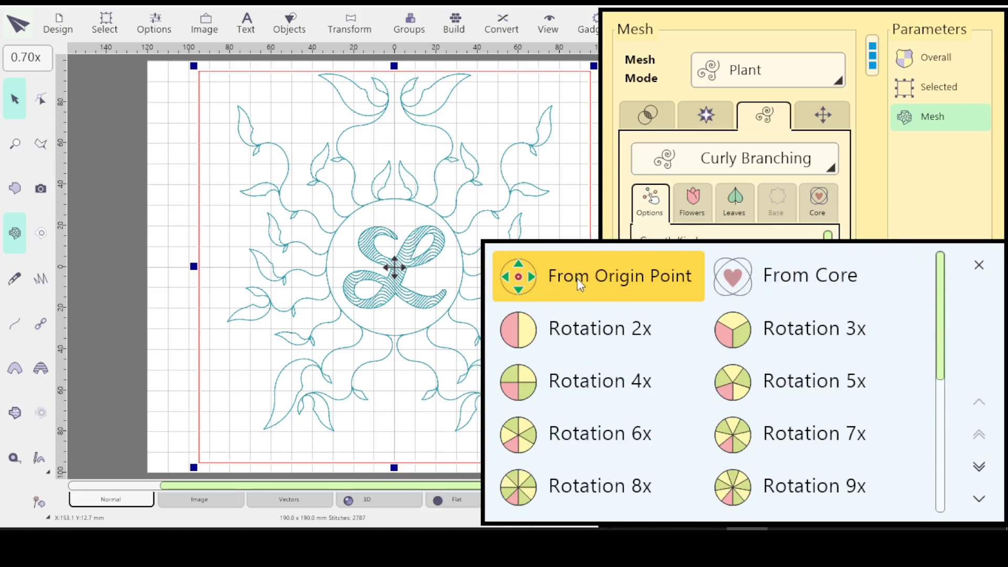
{"action": "left_click", "coordinate": [937, 183]}
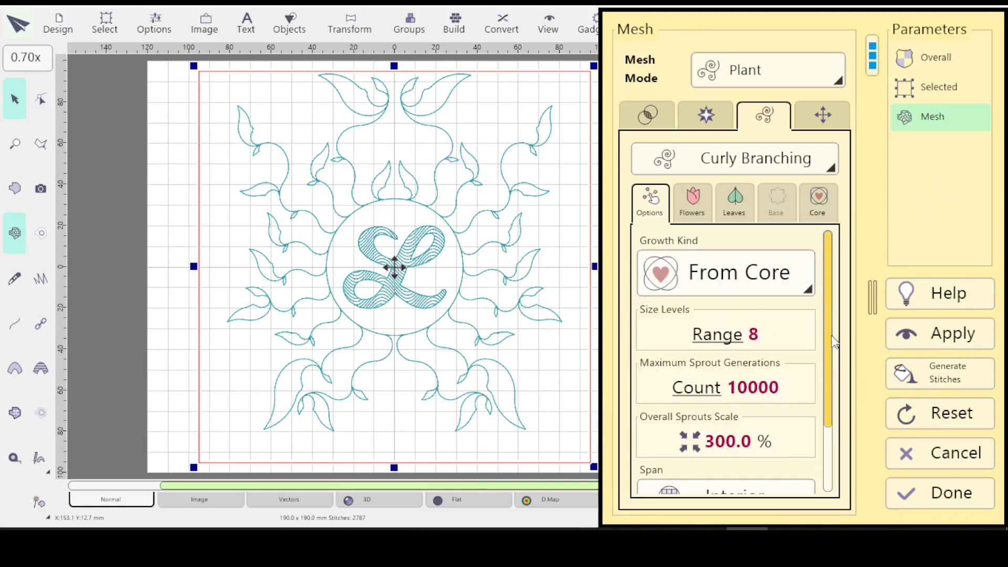
{"action": "mouse_move", "coordinate": [830, 319]}
{"action": "left_mouse_down"}
{"action": "mouse_move", "coordinate": [830, 354]}
{"action": "mouse_move", "coordinate": [830, 305]}
{"action": "left_mouse_up"}
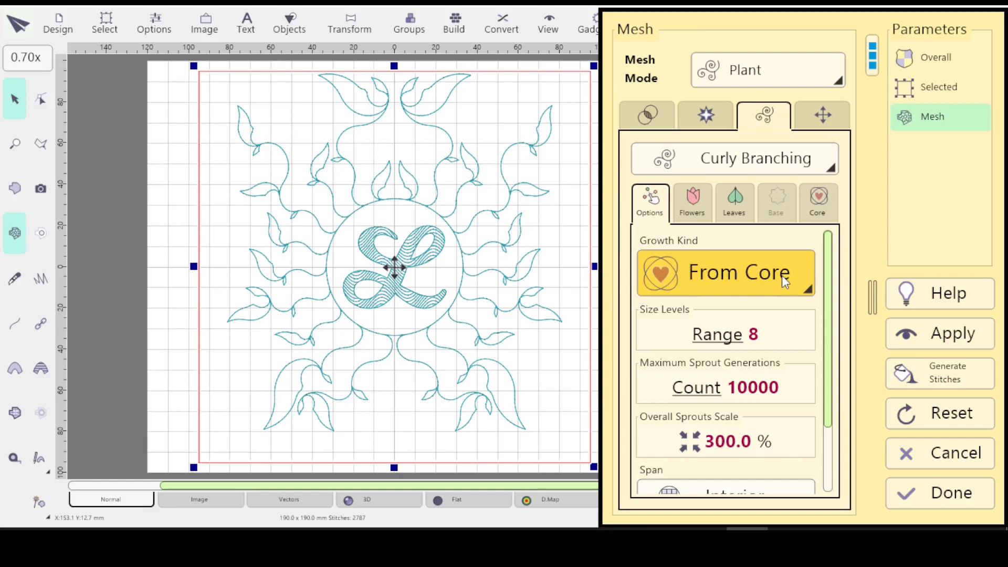
Step: Examine the core settings, keeping Library as the core kind, the circle as the library glyph and 35% as the scale
{"action": "left_click", "coordinate": [822, 198]}
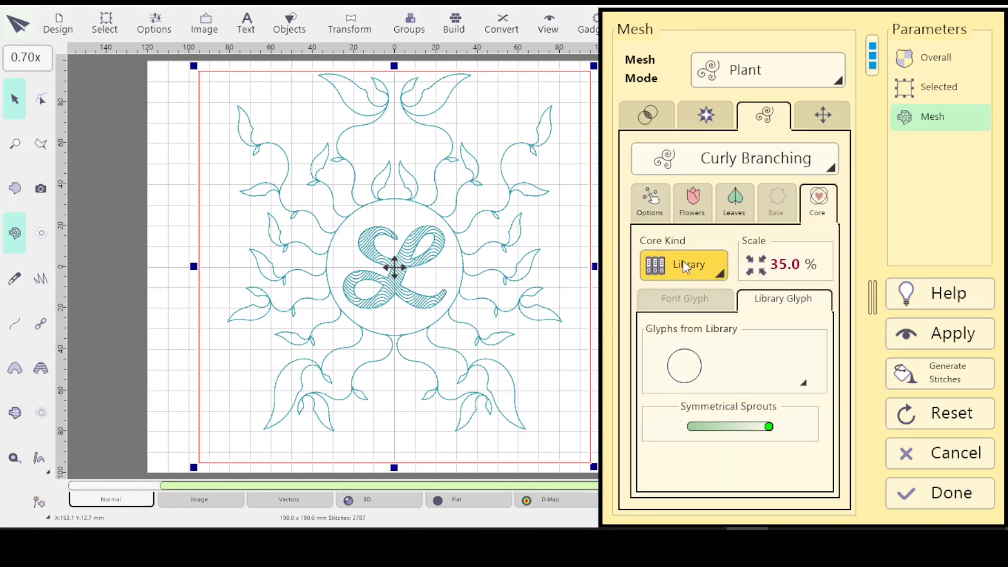
{"action": "left_click", "coordinate": [721, 277]}
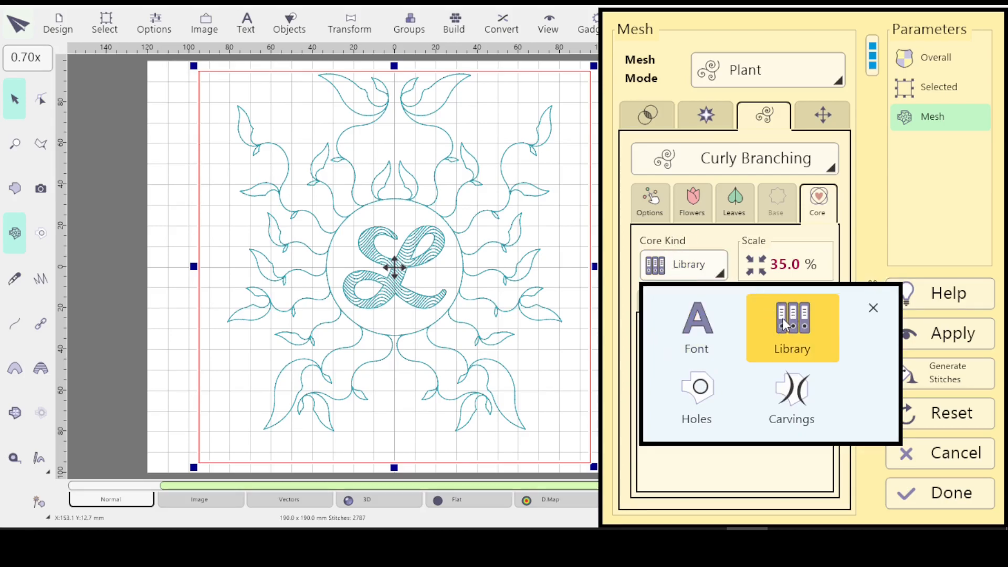
{"action": "left_click", "coordinate": [794, 323]}
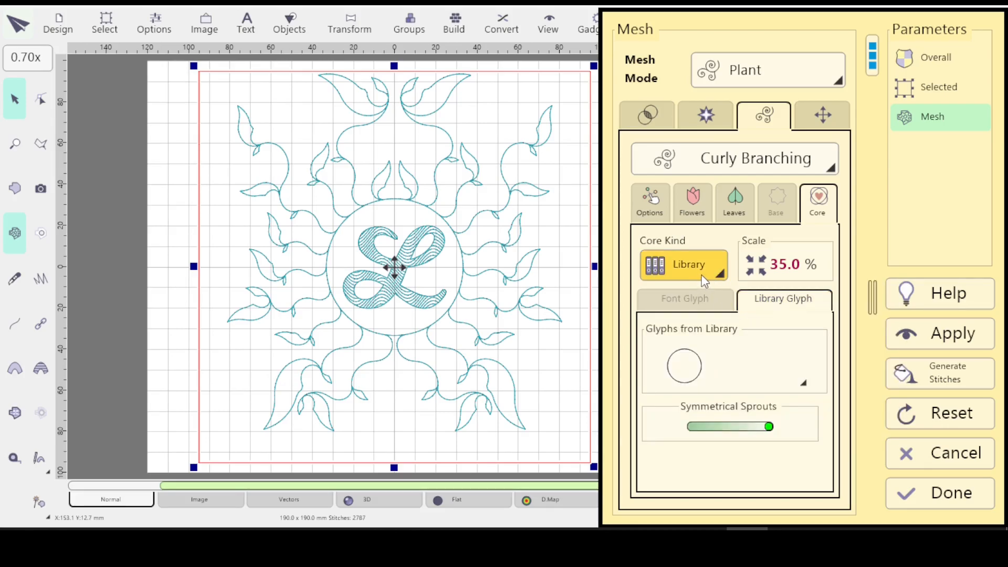
{"action": "left_click", "coordinate": [804, 384]}
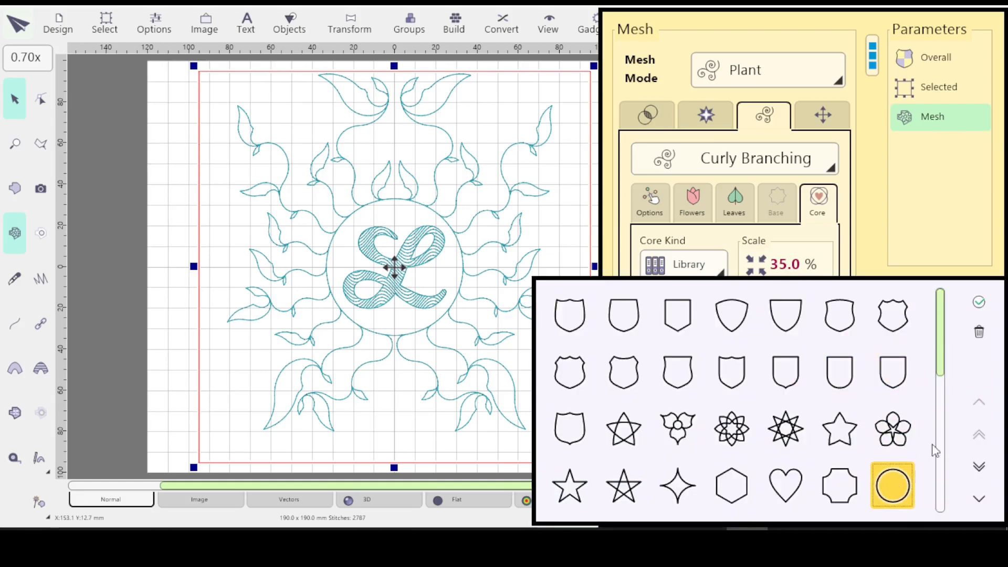
{"action": "left_click", "coordinate": [977, 304]}
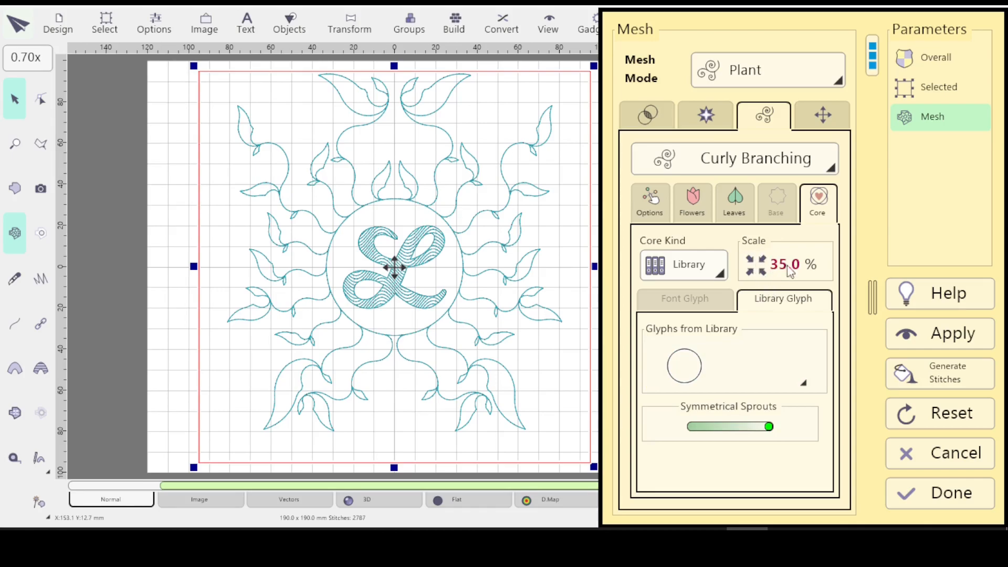
{"action": "left_click", "coordinate": [757, 268]}
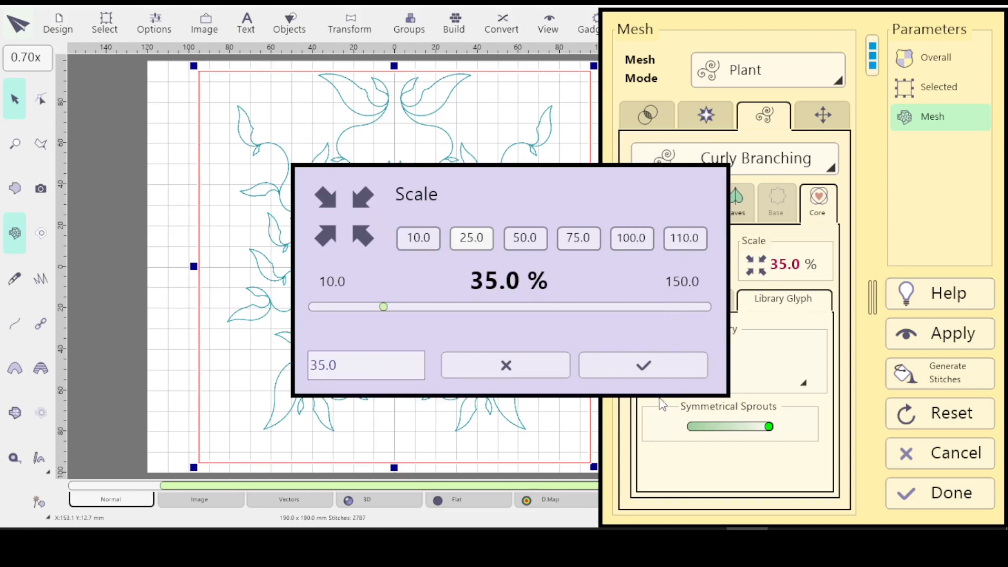
{"action": "left_click", "coordinate": [640, 364]}
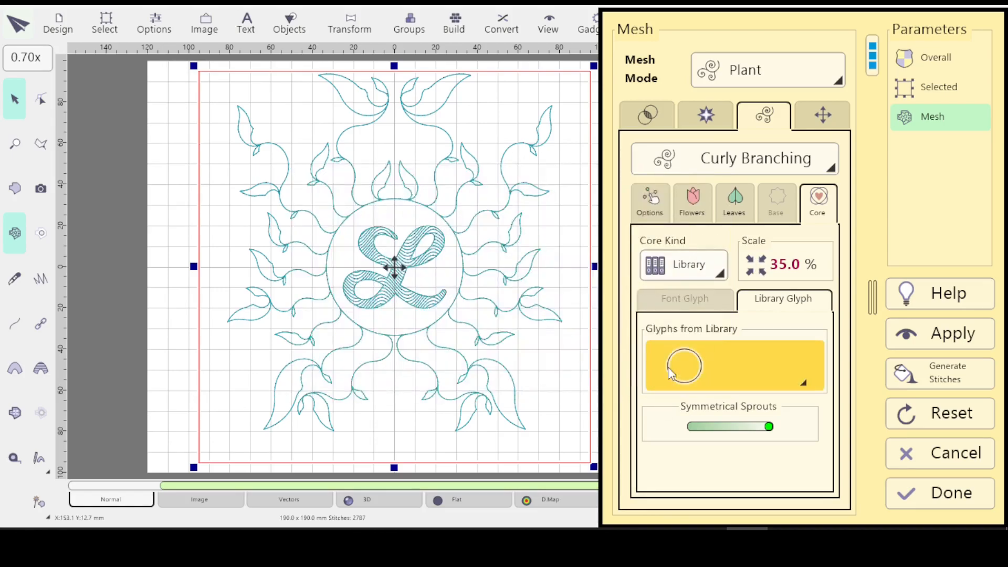
Step: Return to the growth options and inspect the allowed range for the size levels without changing it
{"action": "left_click", "coordinate": [650, 201]}
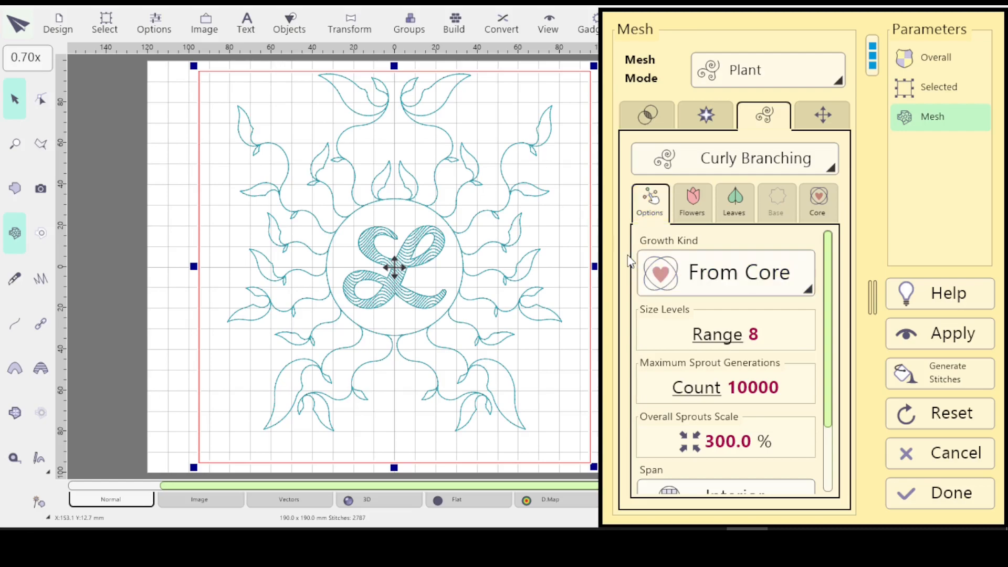
{"action": "left_click", "coordinate": [726, 345]}
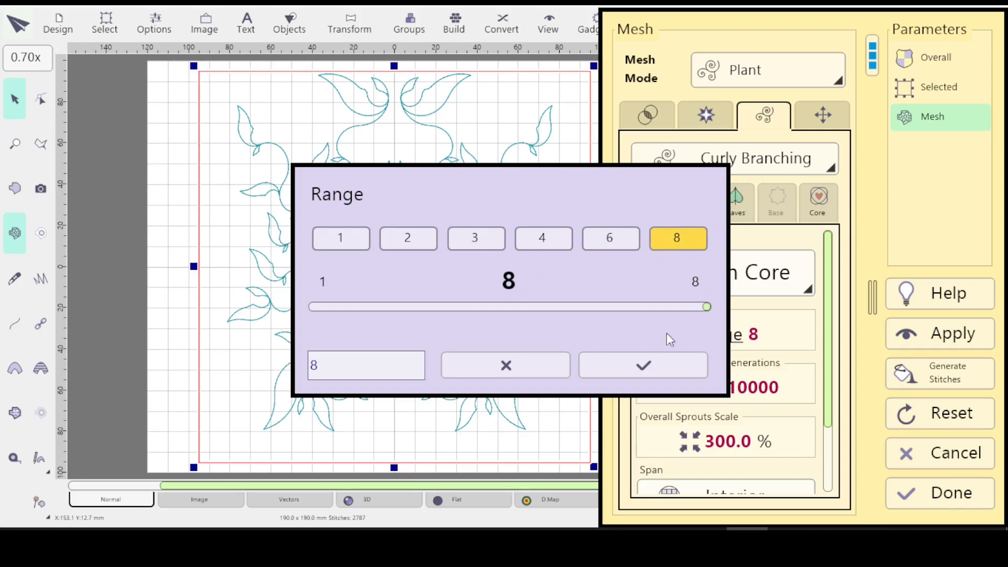
{"action": "left_click", "coordinate": [527, 363]}
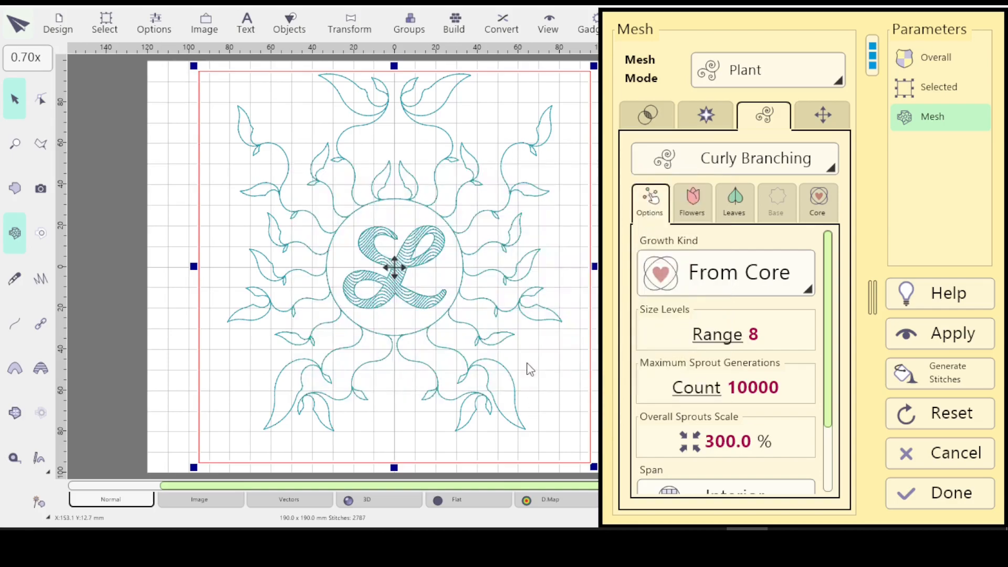
{"action": "left_click", "coordinate": [713, 336]}
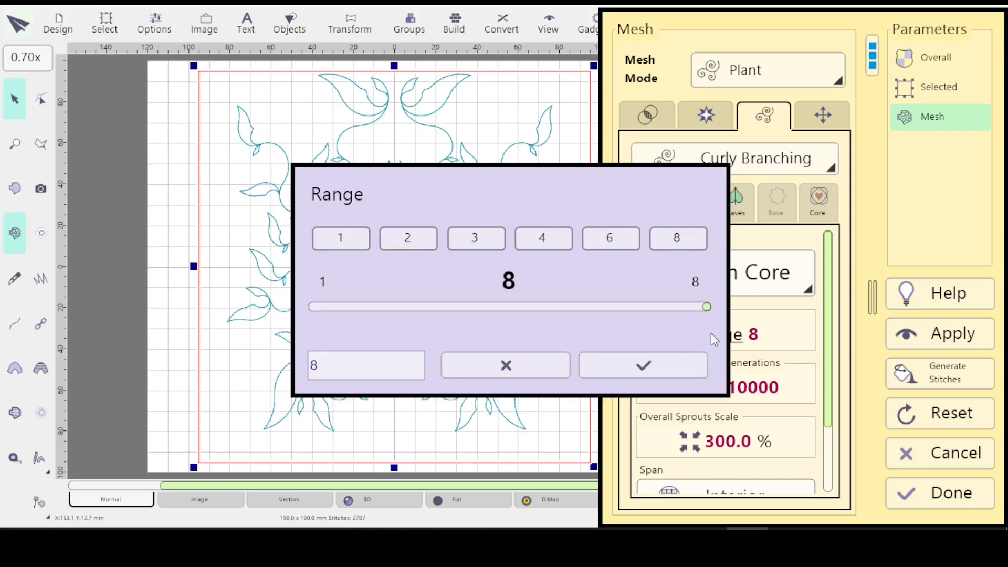
{"action": "left_click", "coordinate": [506, 370]}
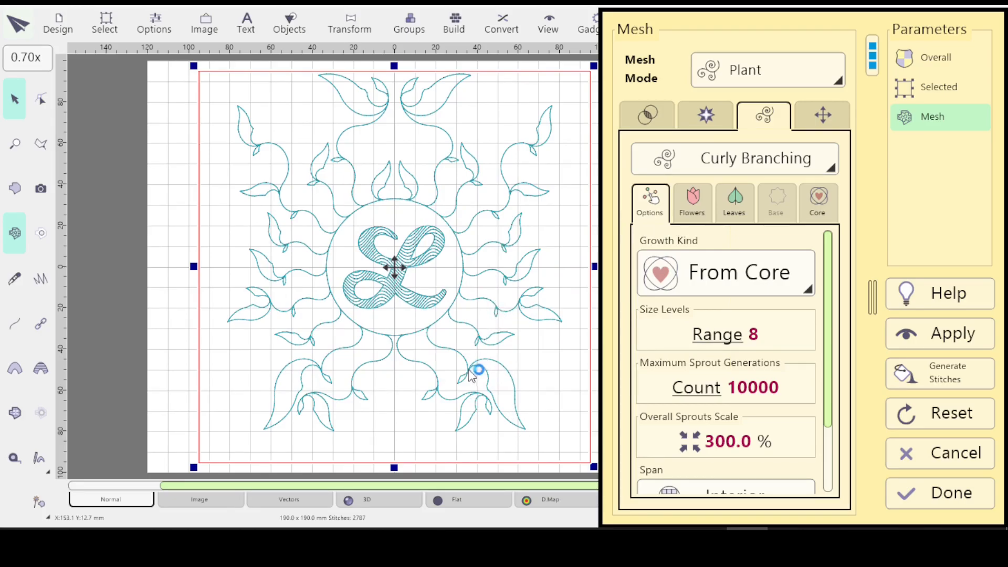
Step: Set the plant mesh's size levels range to 1 and apply the change to the design
{"action": "left_click", "coordinate": [713, 344]}
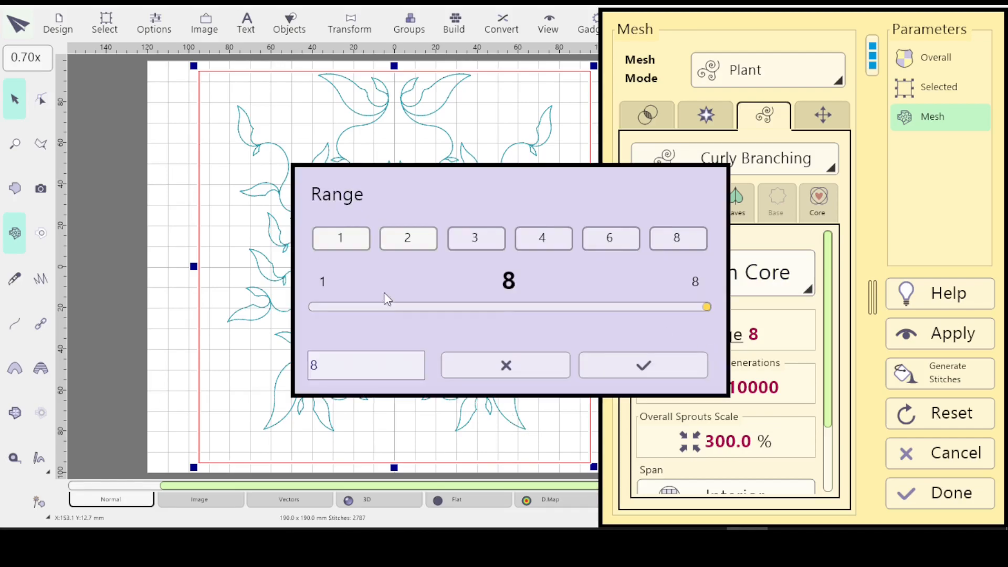
{"action": "left_click", "coordinate": [349, 236]}
{"action": "left_click", "coordinate": [663, 366]}
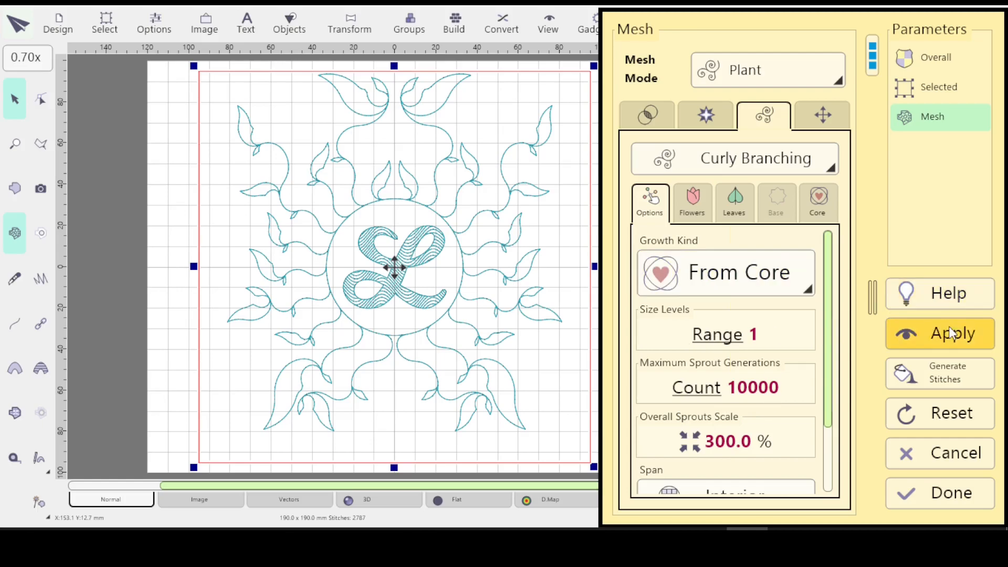
{"action": "left_click", "coordinate": [913, 332]}
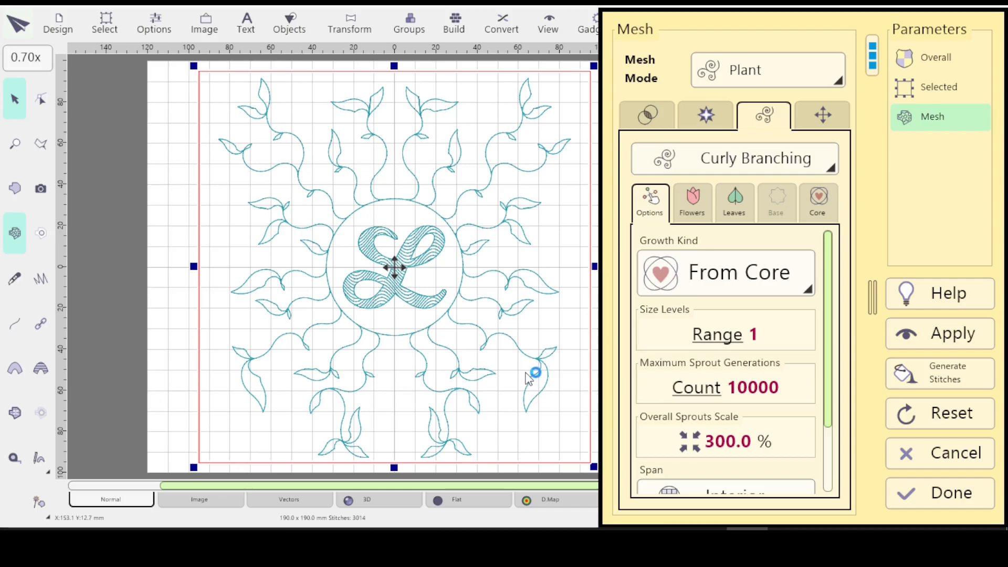
Step: Set the size levels range to 4 and regenerate the mesh around the monogram
{"action": "left_click", "coordinate": [721, 339]}
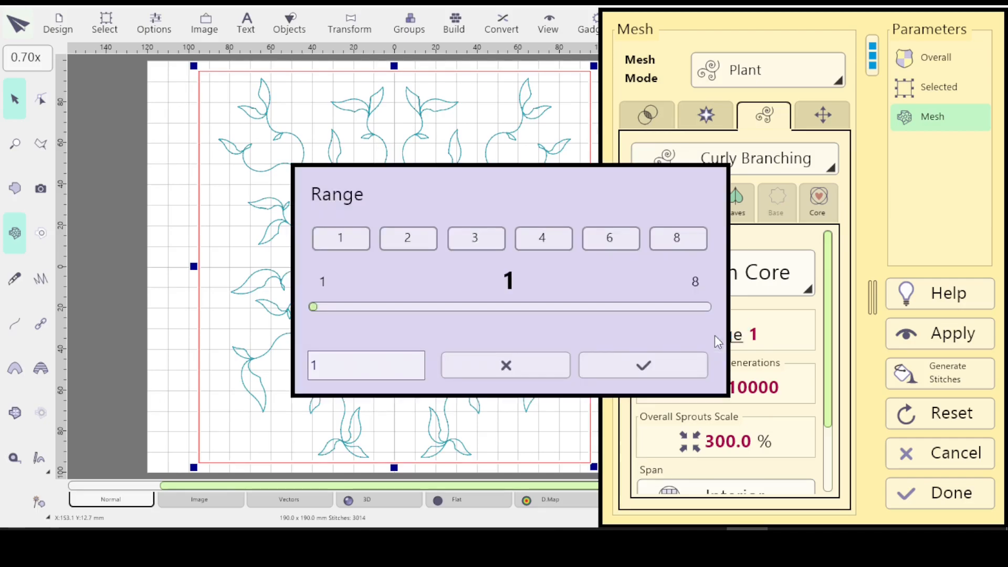
{"action": "left_click", "coordinate": [543, 239]}
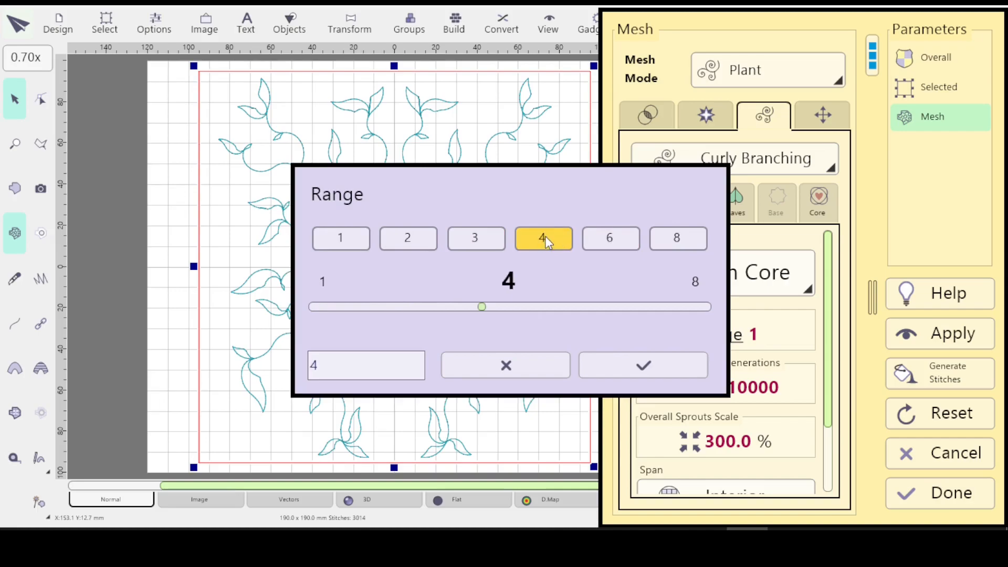
{"action": "left_click", "coordinate": [689, 369]}
{"action": "left_click", "coordinate": [933, 339]}
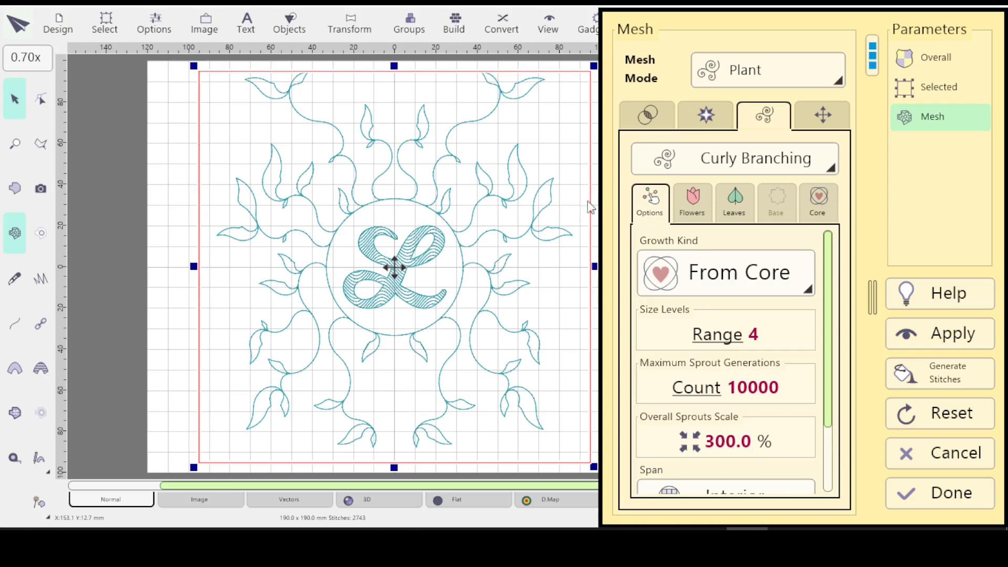
Step: Set the size levels range back to 8 and apply it to the plant mesh
{"action": "left_click", "coordinate": [721, 336]}
{"action": "left_click", "coordinate": [676, 237]}
{"action": "left_click", "coordinate": [653, 365]}
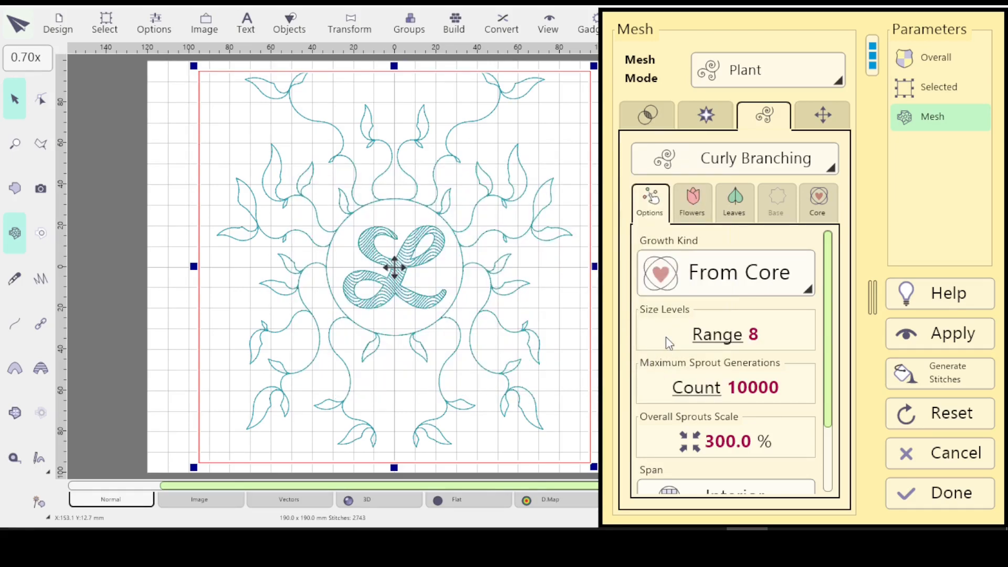
{"action": "left_click", "coordinate": [925, 336]}
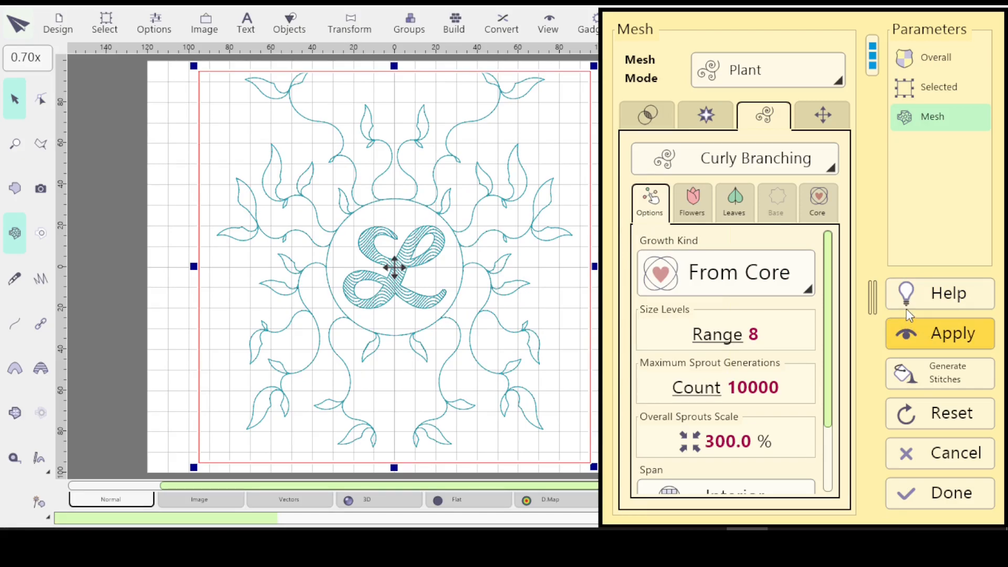
{"action": "left_click", "coordinate": [916, 325]}
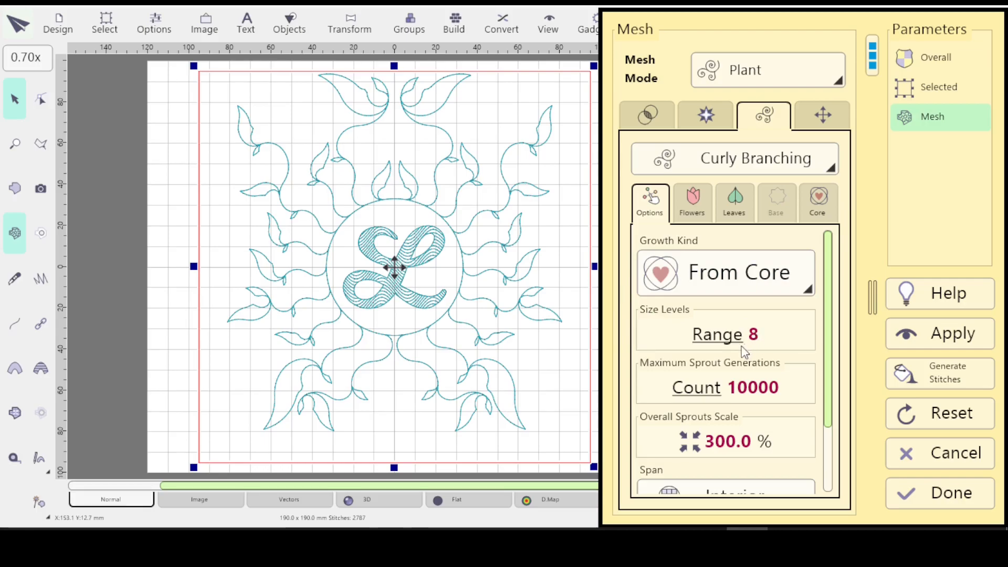
Step: Inspect the size levels range without changing it, and review the leaf kind, width, length and curliness settings
{"action": "left_click", "coordinate": [714, 341]}
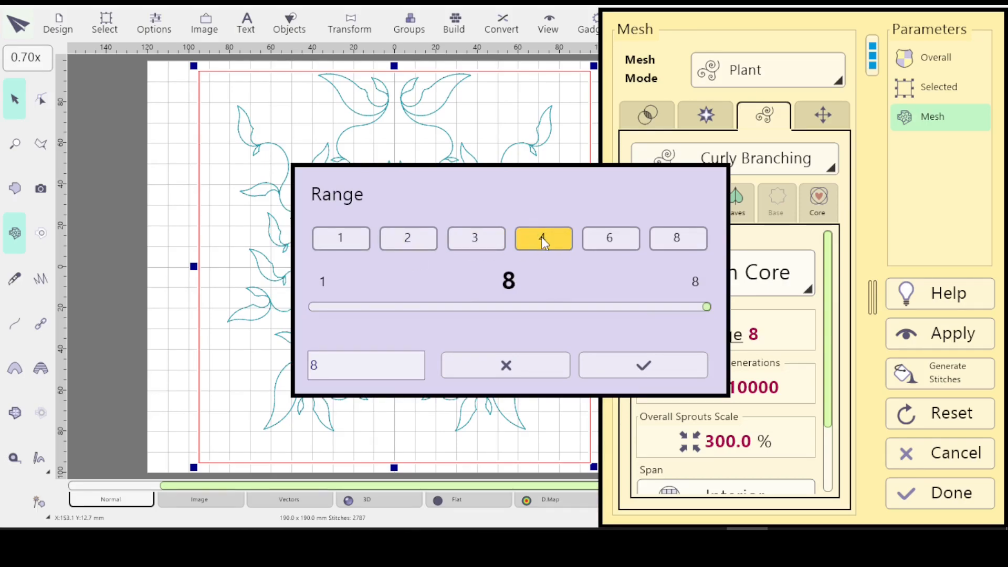
{"action": "left_click", "coordinate": [518, 367]}
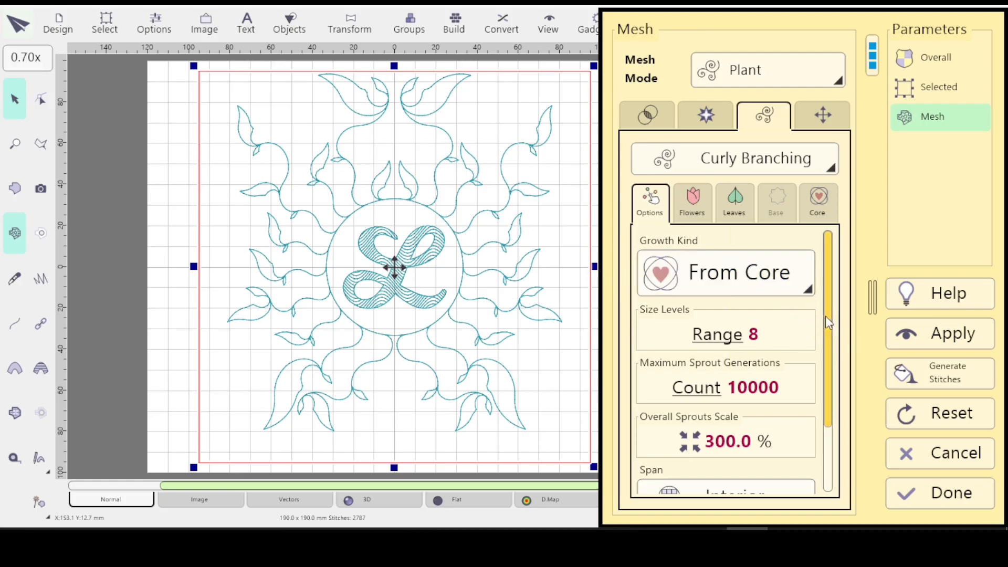
{"action": "left_click", "coordinate": [735, 208]}
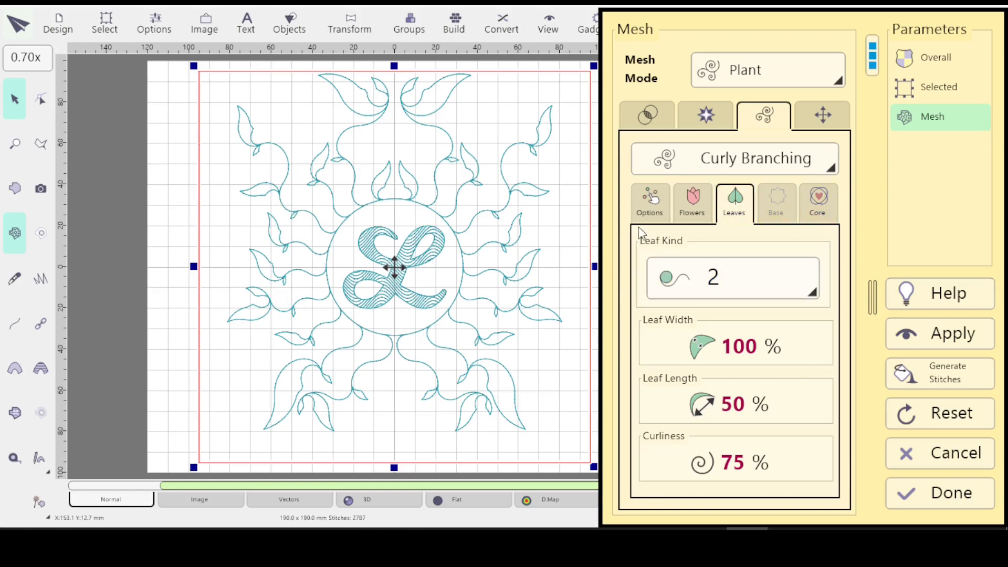
{"action": "left_click", "coordinate": [644, 198]}
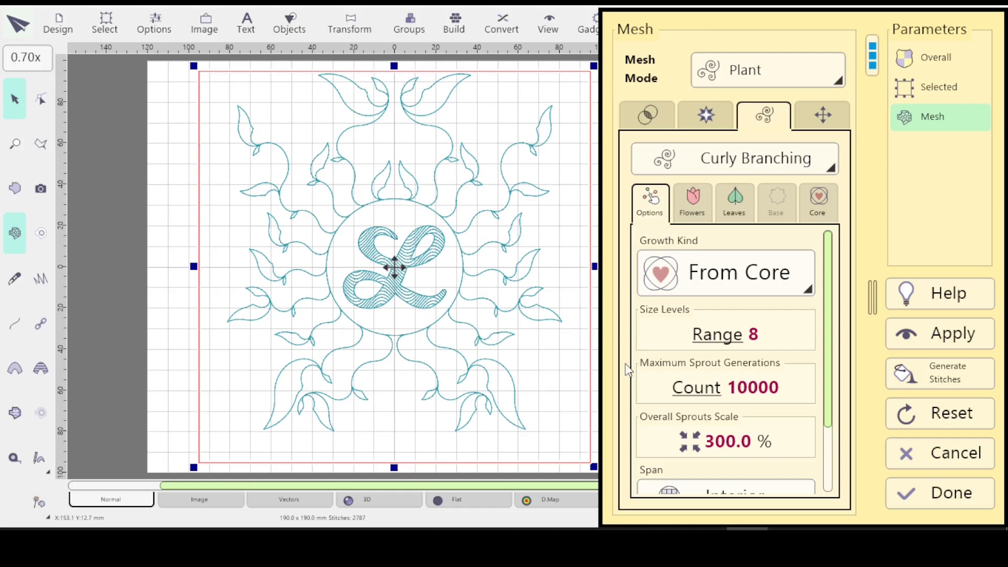
Step: Examine the span choices for the mesh, try Cropped and return the span to Interior
{"action": "scroll", "coordinate": [827, 301], "scroll_direction": "down", "scroll_amount": 3}
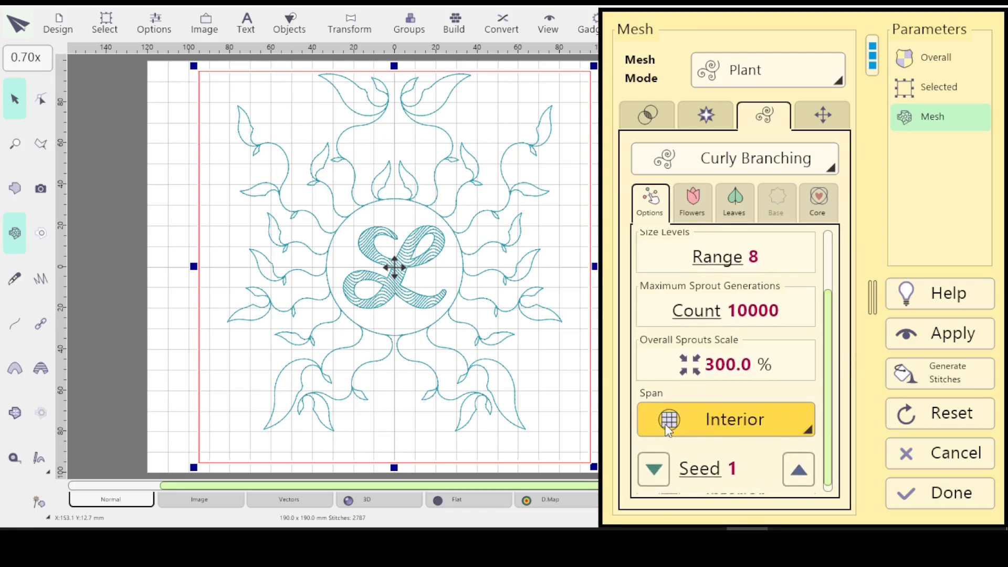
{"action": "left_click", "coordinate": [806, 425]}
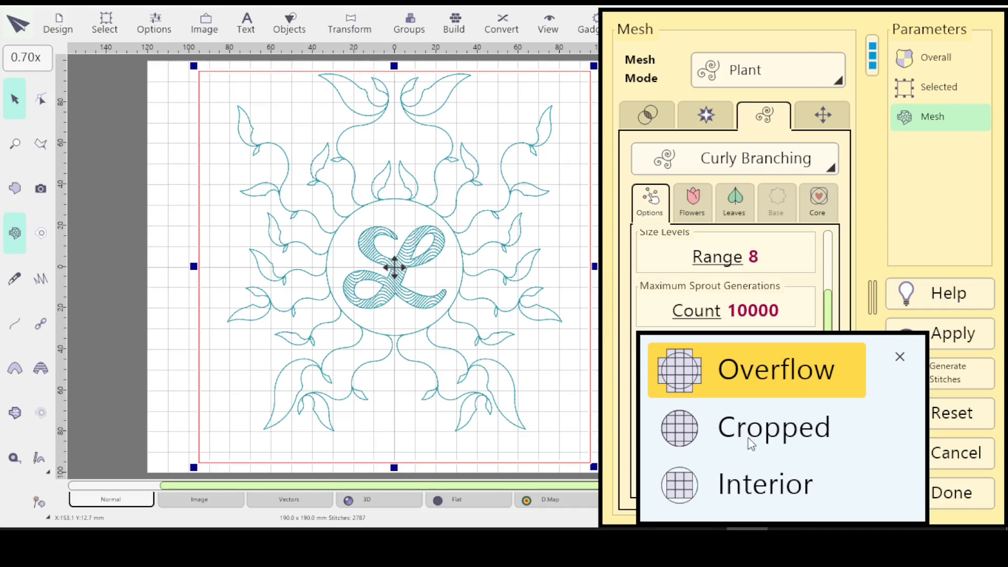
{"action": "left_click", "coordinate": [761, 485]}
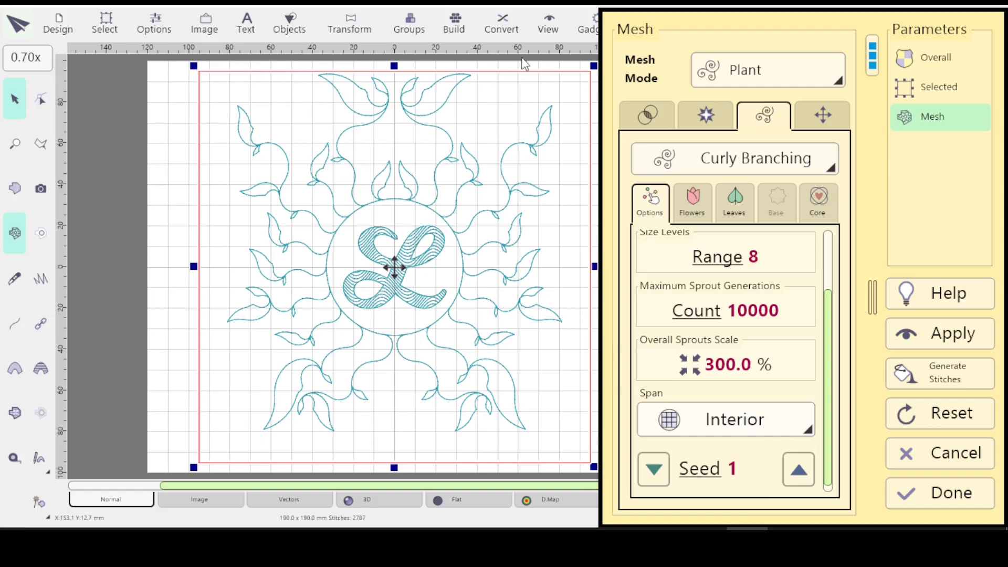
{"action": "left_click", "coordinate": [809, 428]}
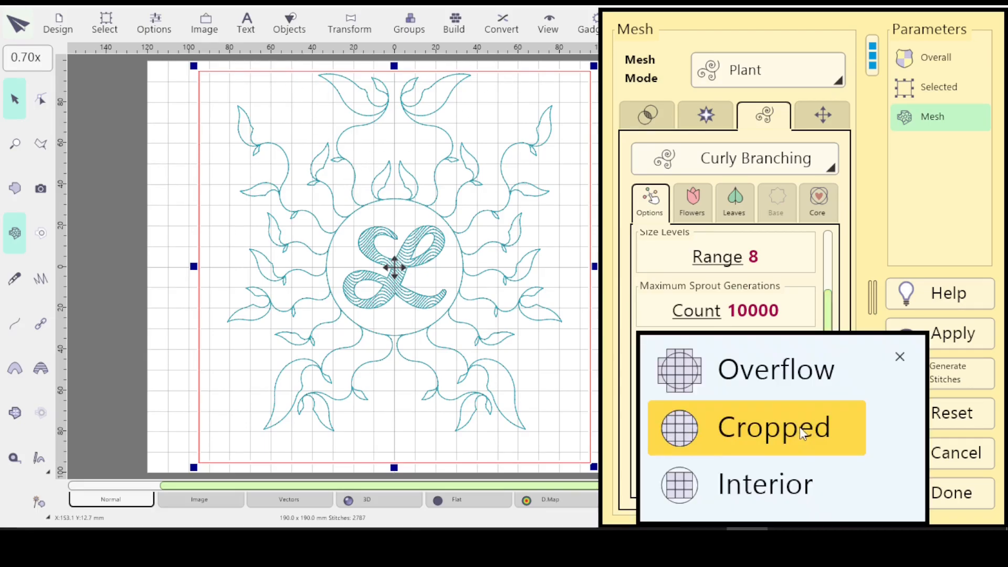
{"action": "left_click", "coordinate": [724, 430]}
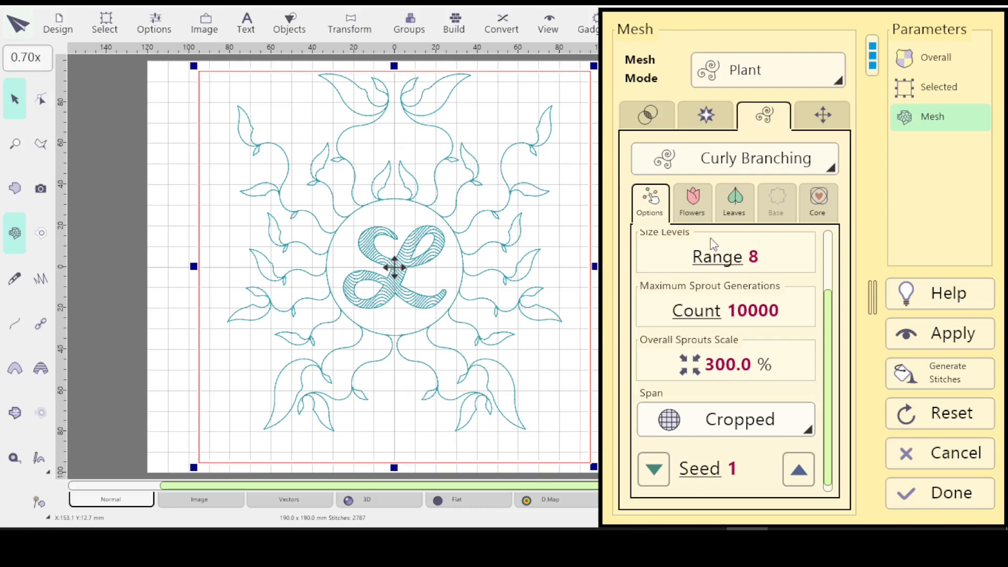
{"action": "left_click", "coordinate": [792, 422]}
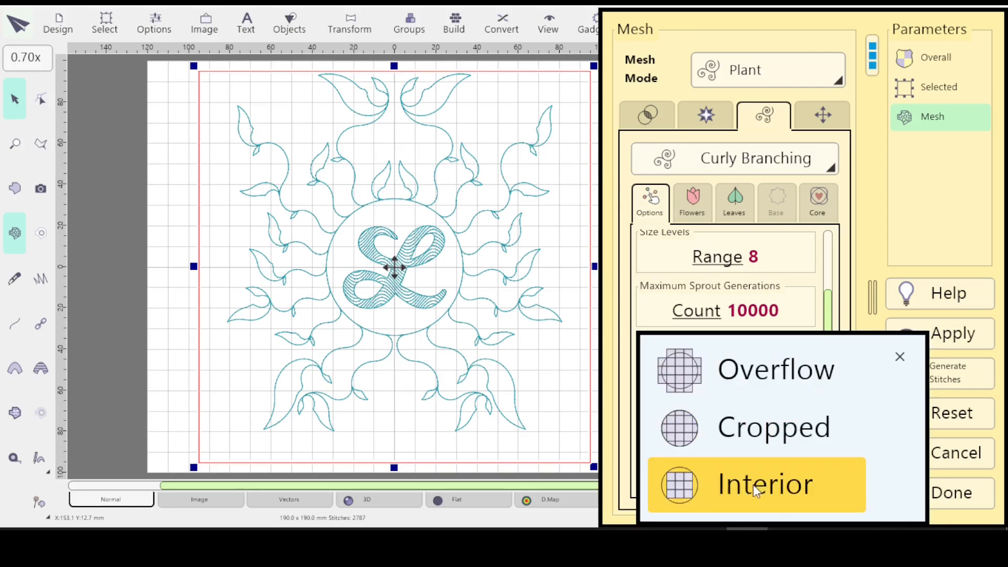
{"action": "left_click", "coordinate": [754, 484]}
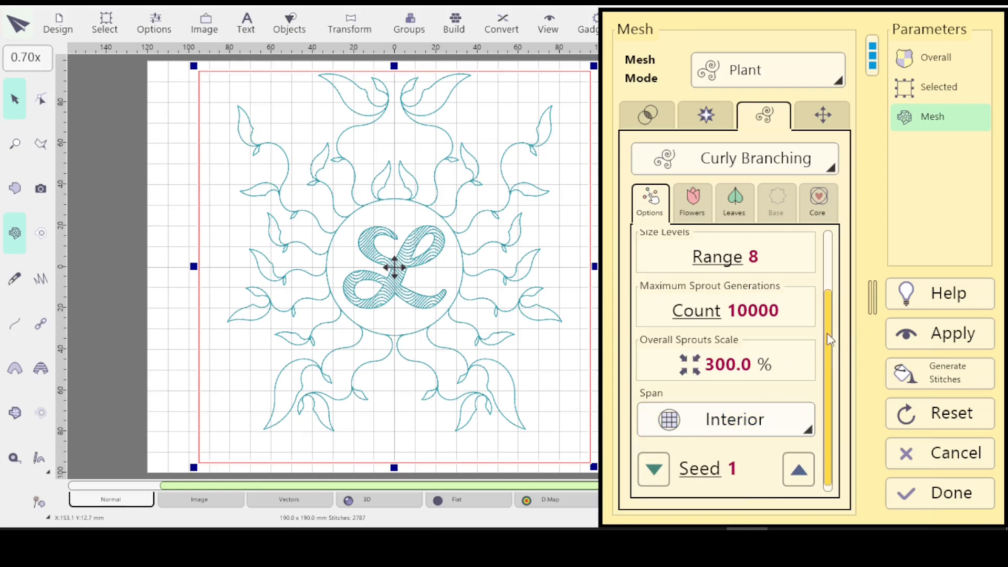
{"action": "left_click_drag", "start_coordinate": [827, 332], "coordinate": [825, 272]}
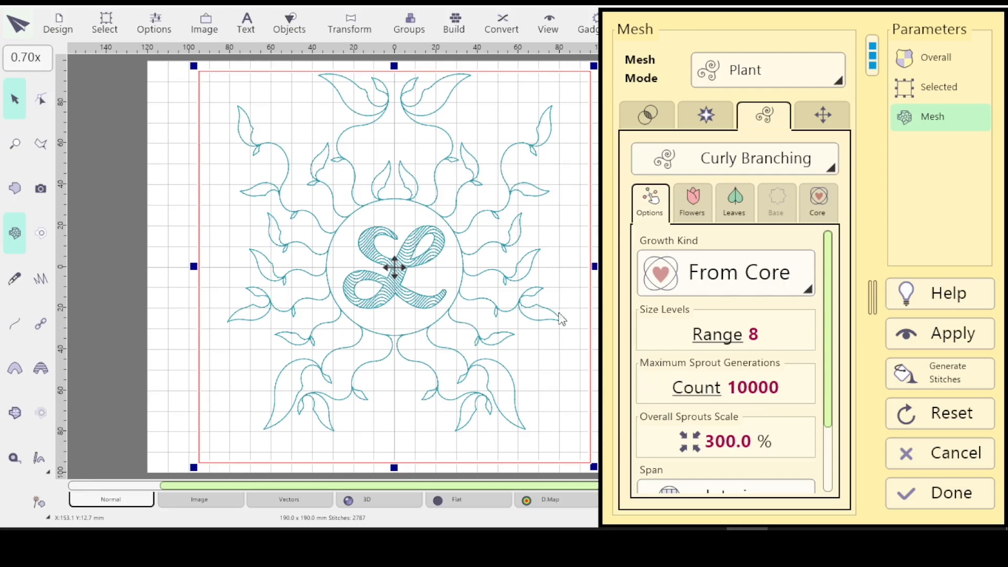
Step: Limit the maximum sprout generations to 3 and apply, and reduce the count to 2 and apply again
{"action": "left_click", "coordinate": [705, 399]}
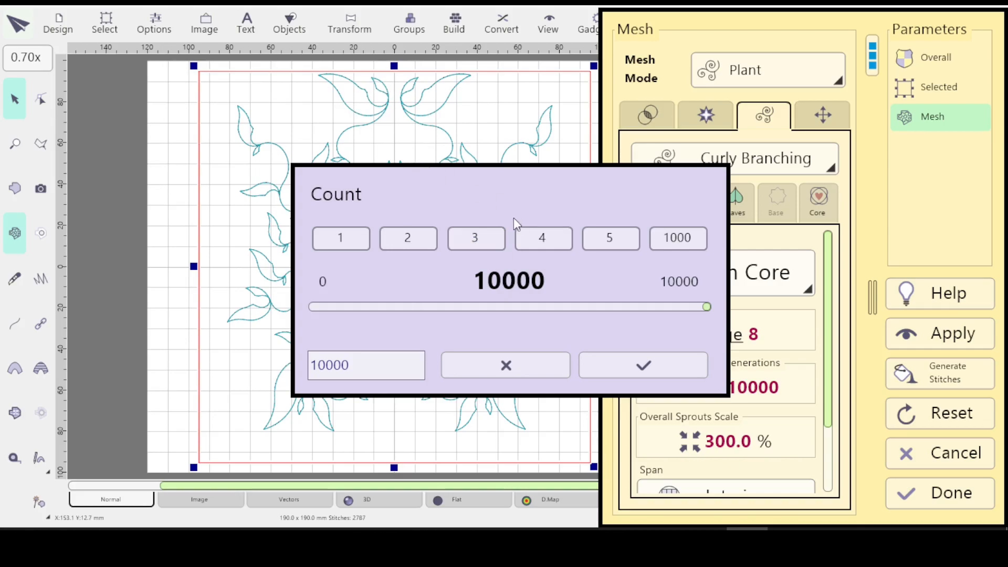
{"action": "left_click", "coordinate": [488, 247]}
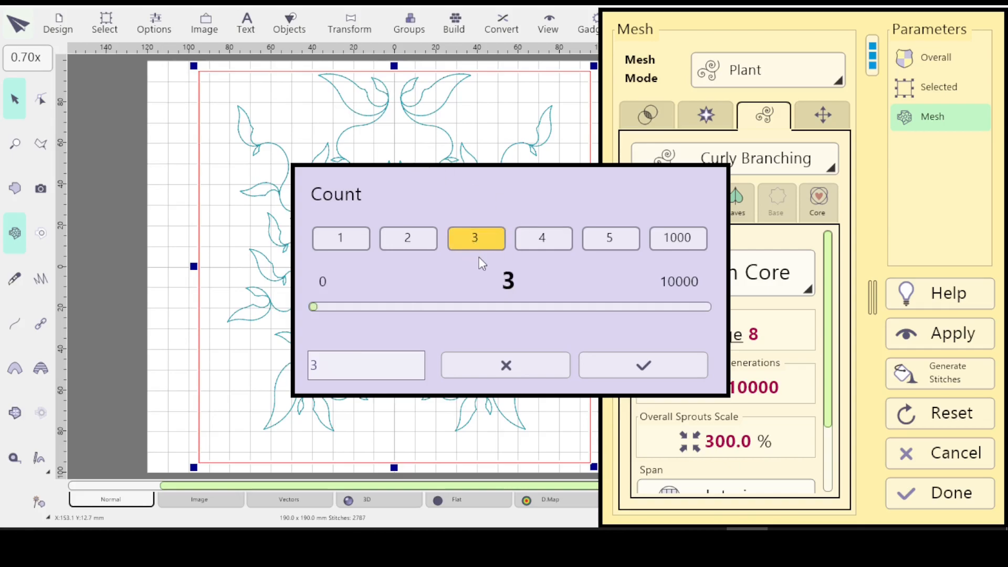
{"action": "left_click", "coordinate": [648, 362]}
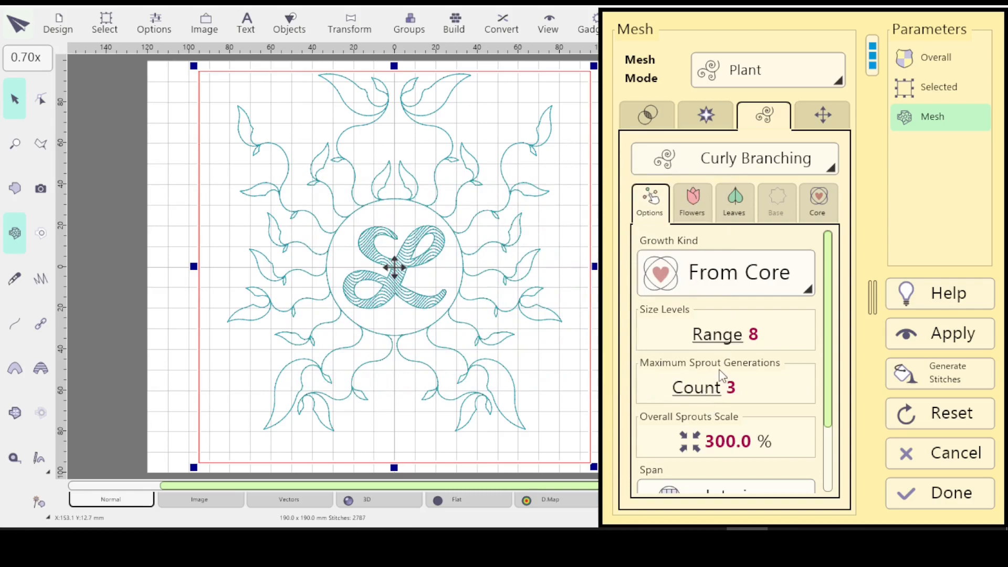
{"action": "left_click", "coordinate": [942, 334]}
{"action": "scroll", "coordinate": [731, 396], "scroll_direction": "down", "scroll_amount": 1}
{"action": "left_click", "coordinate": [934, 336]}
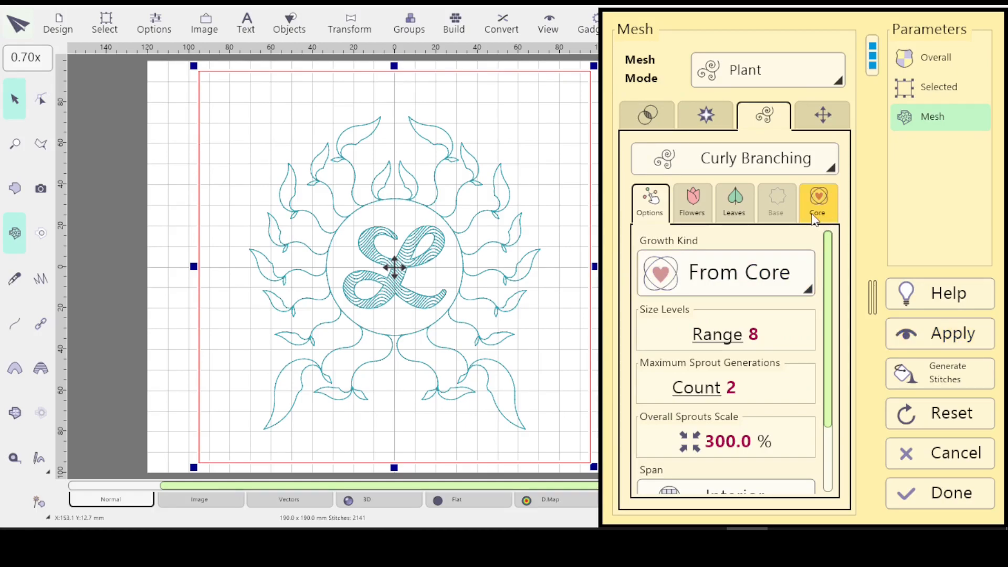
Step: Review the leaf settings and growth options, and inspect the allowed overall sprouts scale without changing it
{"action": "left_click", "coordinate": [733, 202]}
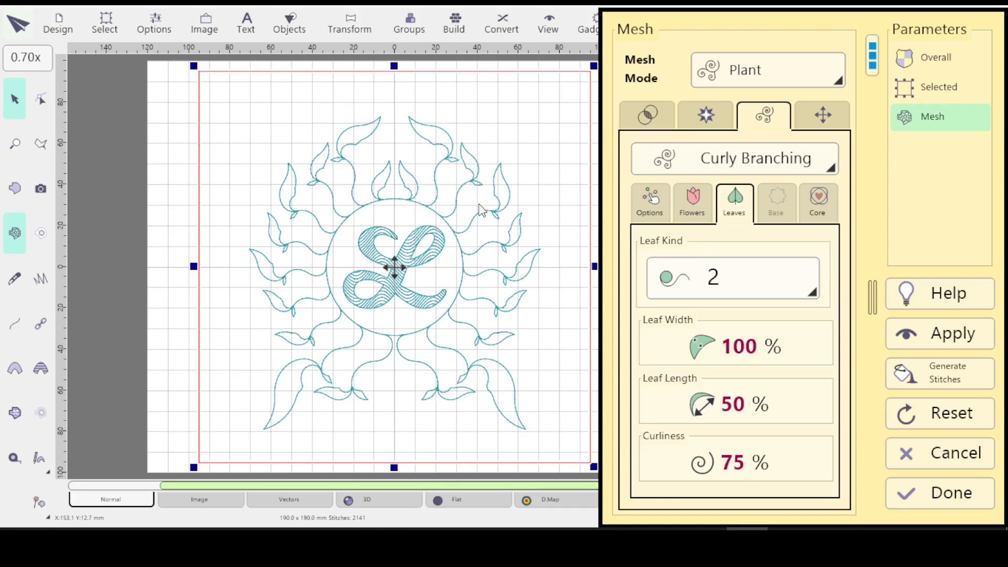
{"action": "left_click", "coordinate": [650, 202]}
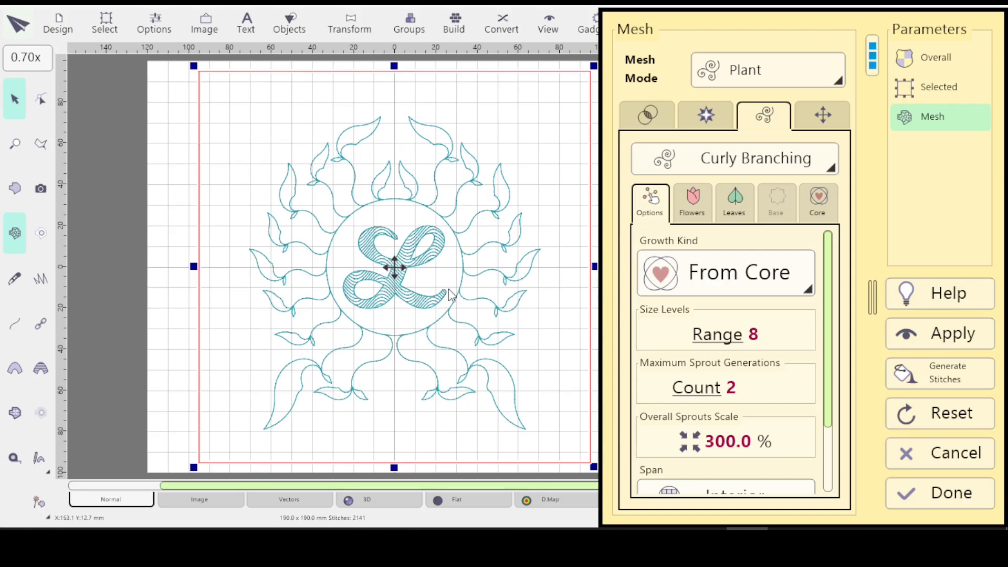
{"action": "left_click_drag", "start_coordinate": [827, 390], "coordinate": [841, 478]}
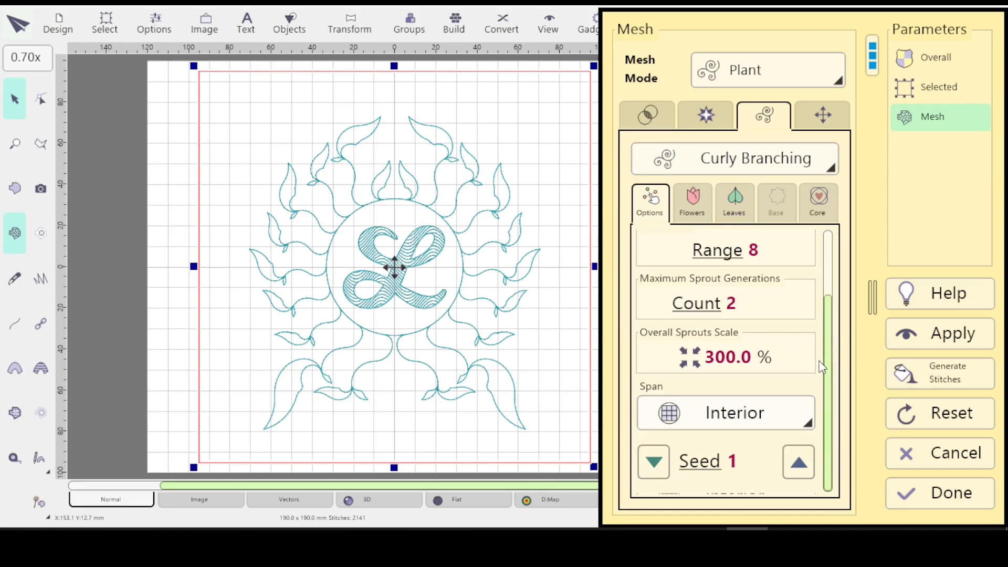
{"action": "scroll", "coordinate": [831, 354], "scroll_direction": "up", "scroll_amount": 1}
{"action": "left_click_drag", "start_coordinate": [828, 348], "coordinate": [830, 301]}
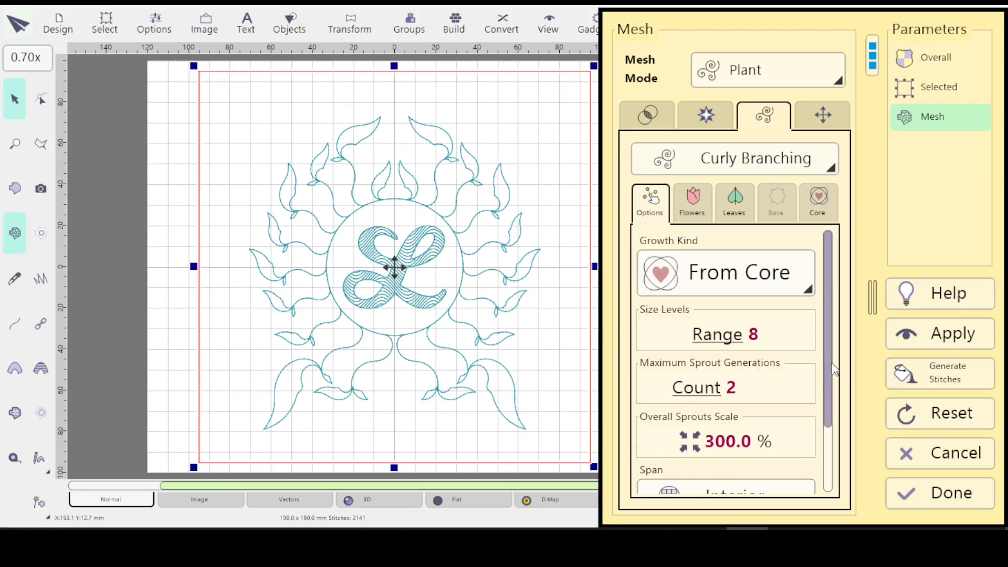
{"action": "scroll", "coordinate": [811, 415], "scroll_direction": "down", "scroll_amount": 3}
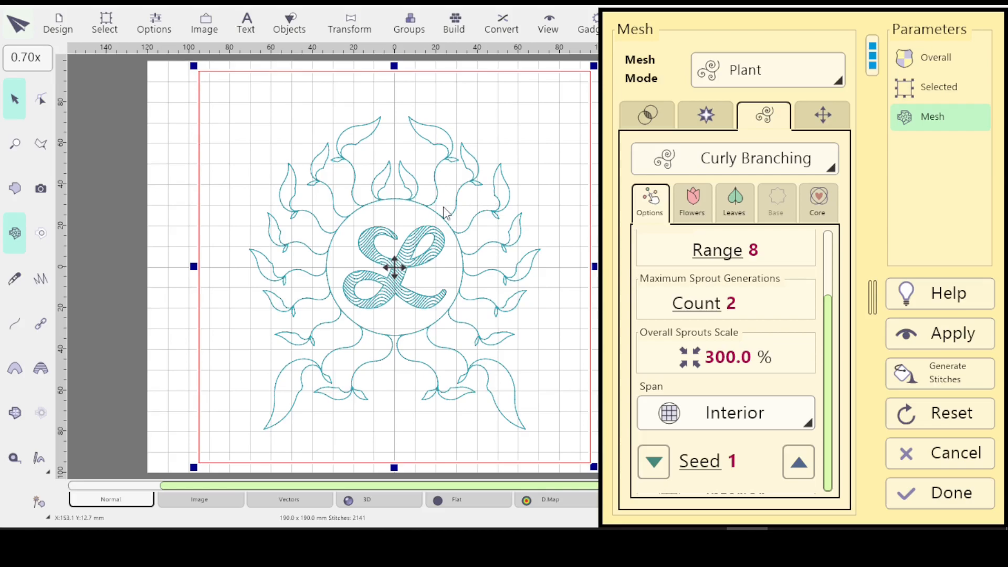
{"action": "left_click", "coordinate": [686, 357]}
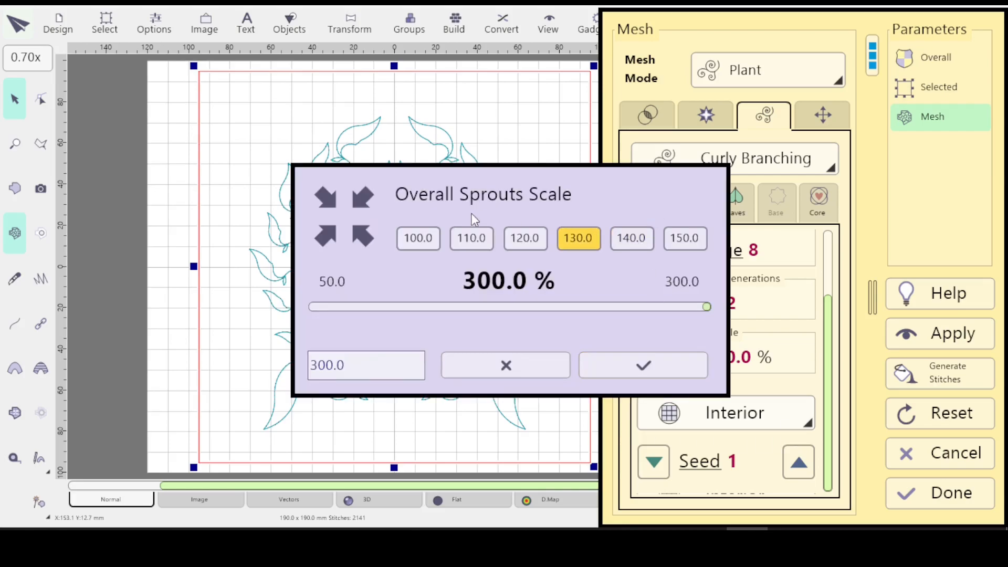
{"action": "left_click", "coordinate": [508, 363]}
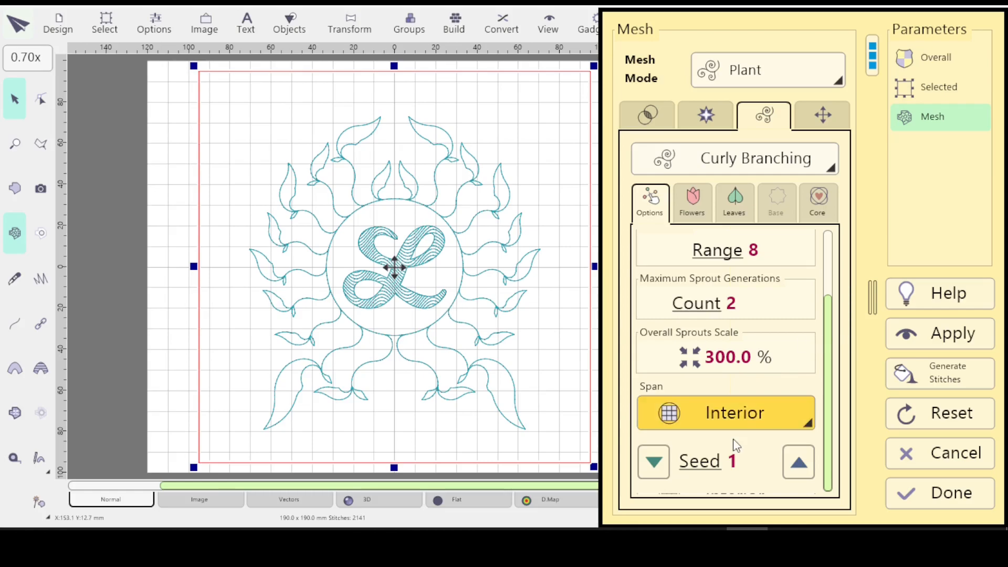
Step: Check the allowed seed values, set the mesh's seed to 2 and apply the change
{"action": "left_click", "coordinate": [703, 467]}
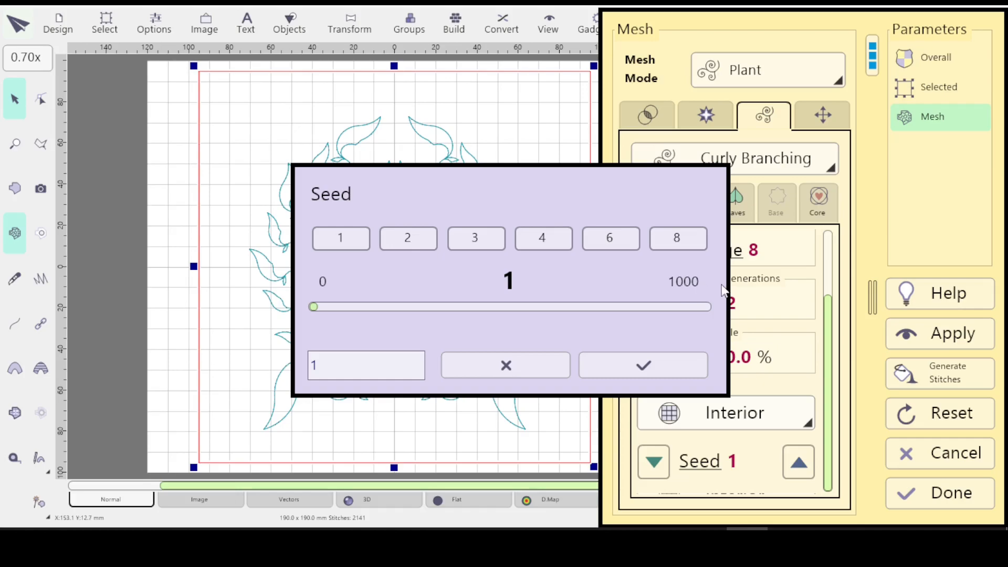
{"action": "left_click", "coordinate": [653, 366]}
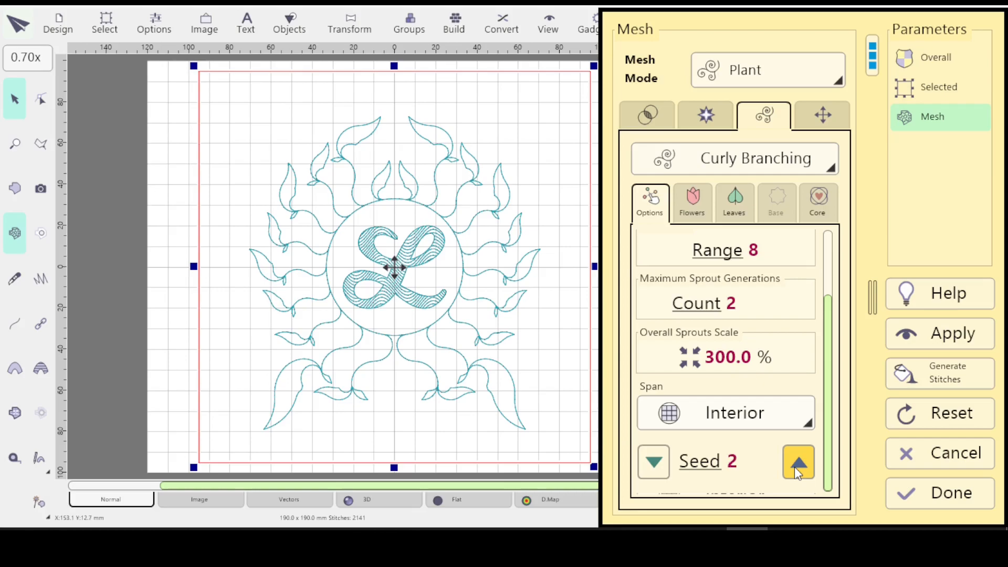
{"action": "left_click", "coordinate": [795, 468]}
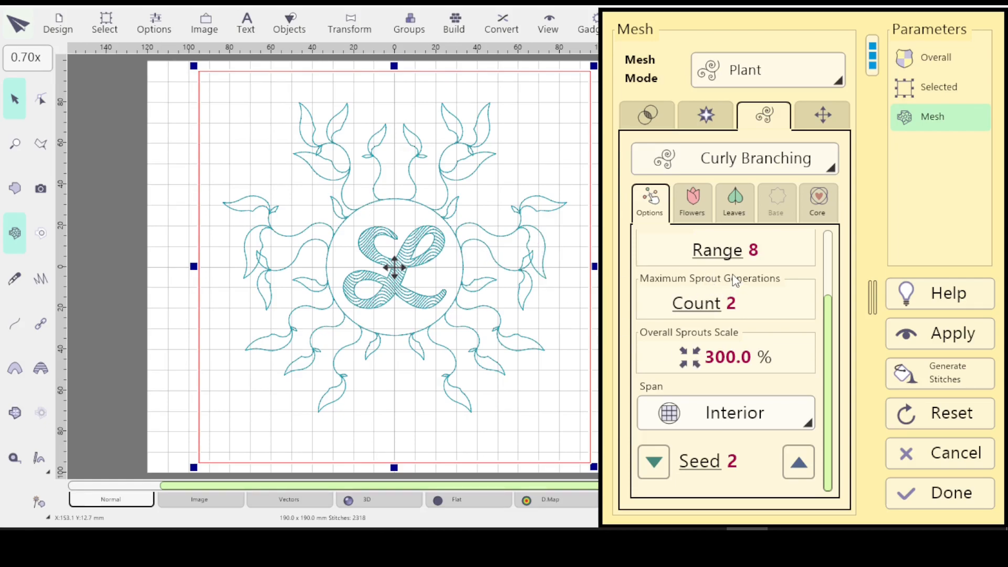
Step: Lower the mesh's Range to 7, apply the change, and return the Range to 8
{"action": "scroll", "coordinate": [755, 252], "scroll_direction": "down", "scroll_amount": 1}
{"action": "left_click", "coordinate": [942, 337]}
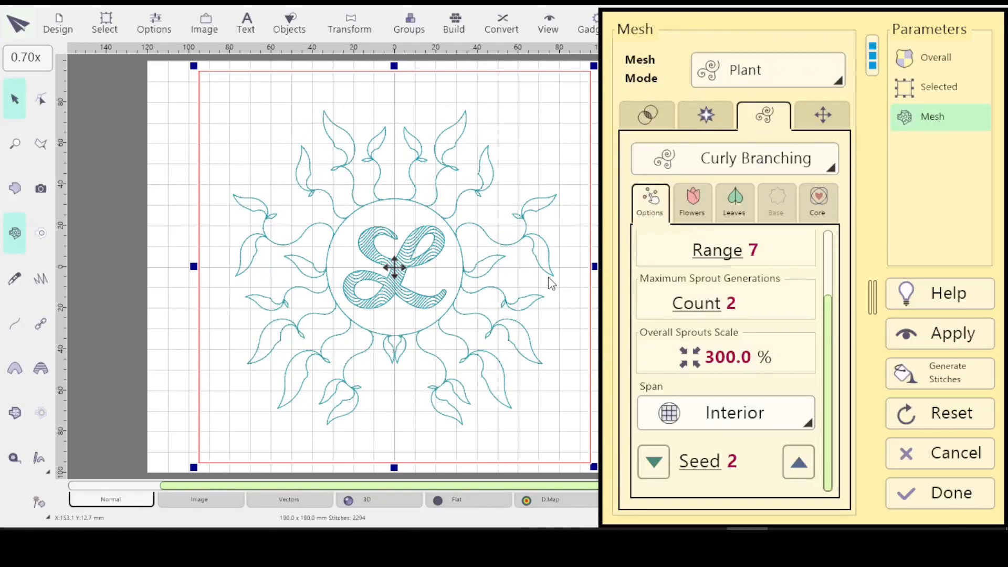
{"action": "scroll", "coordinate": [756, 247], "scroll_direction": "up", "scroll_amount": 1}
Step: Set the overall sprouts scale to 250% and apply it to the mesh
{"action": "left_click", "coordinate": [694, 362]}
{"action": "left_click", "coordinate": [332, 363]}
{"action": "key", "text": "BackSpace"}
{"action": "key", "text": "BackSpace"}
{"action": "key", "text": "BackSpace"}
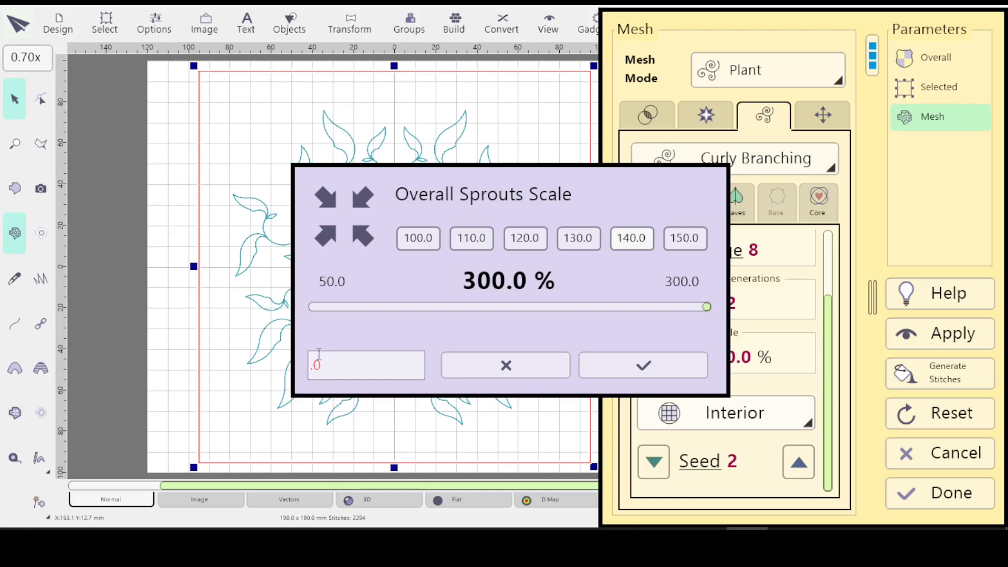
{"action": "type", "text": "250"}
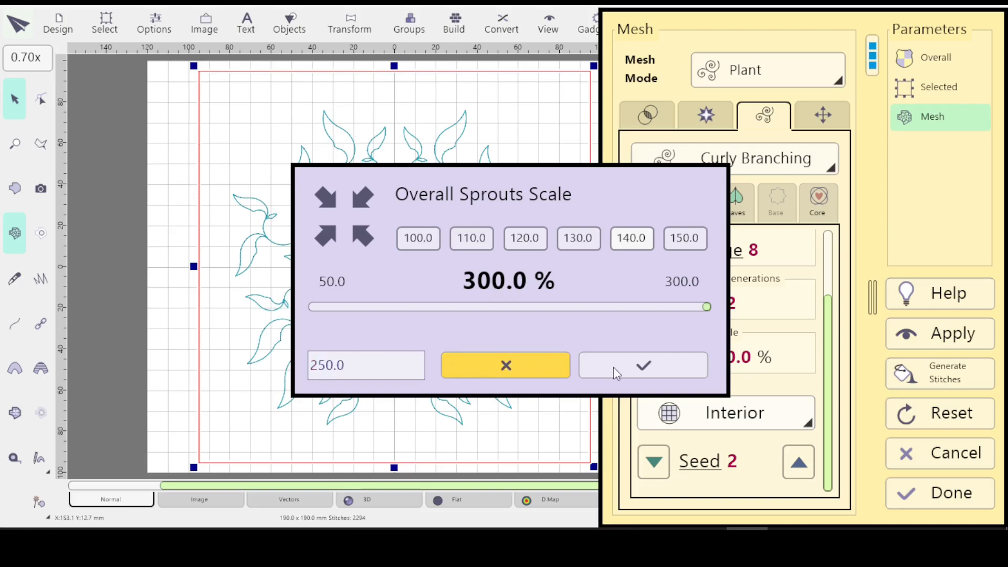
{"action": "left_click", "coordinate": [638, 363]}
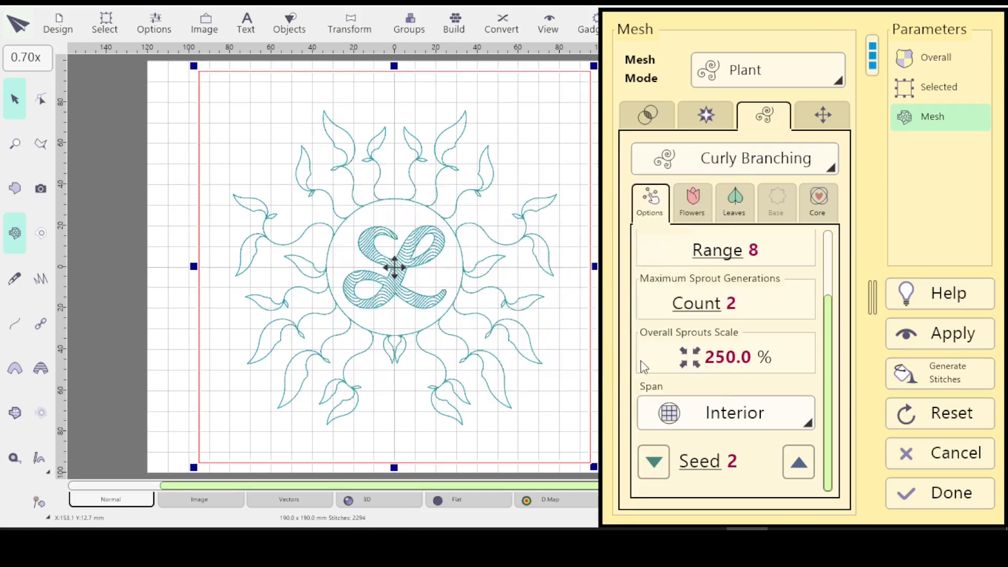
{"action": "left_click", "coordinate": [938, 338]}
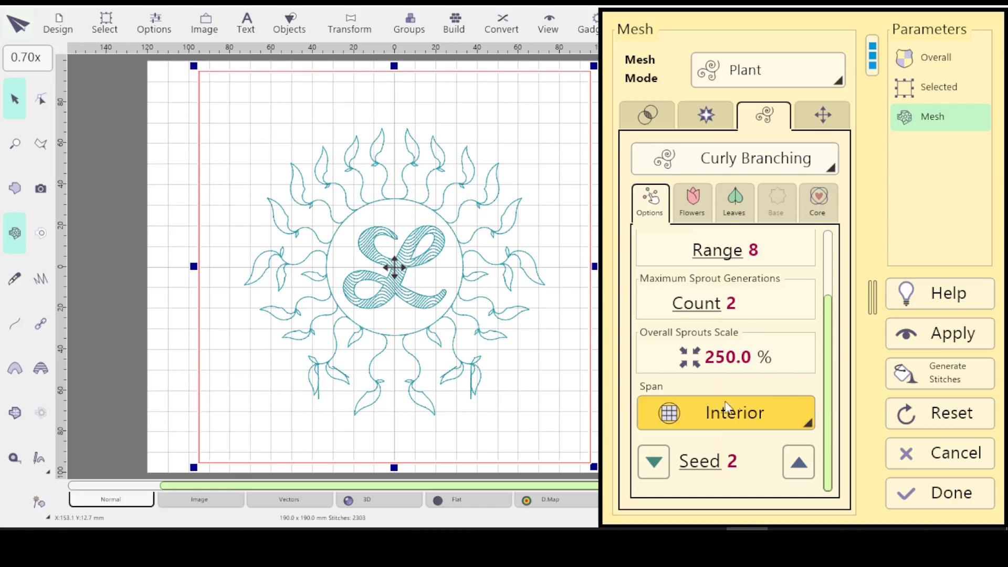
Step: Set the overall sprouts scale to 290% and apply it to the mesh
{"action": "left_click", "coordinate": [694, 361]}
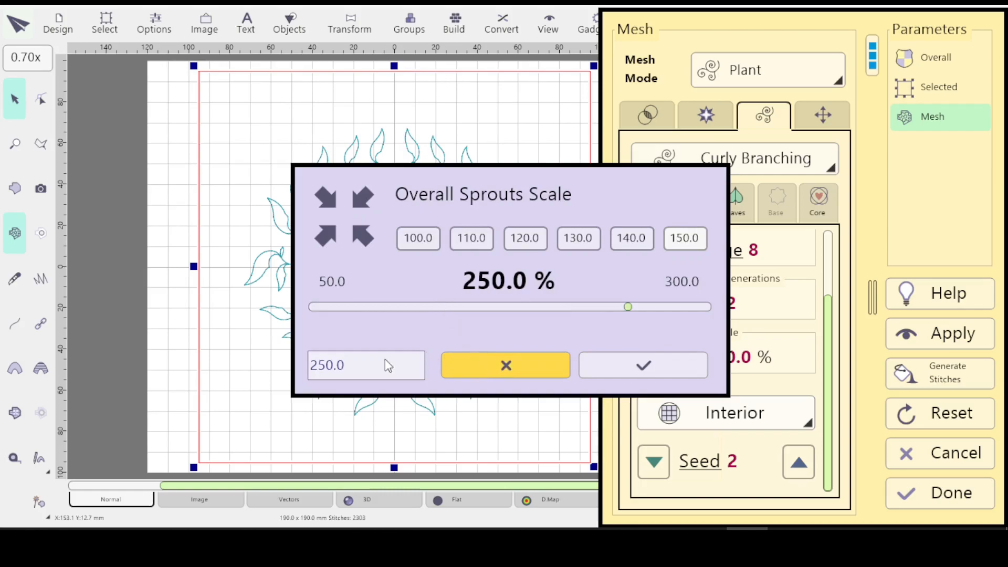
{"action": "left_click", "coordinate": [338, 373]}
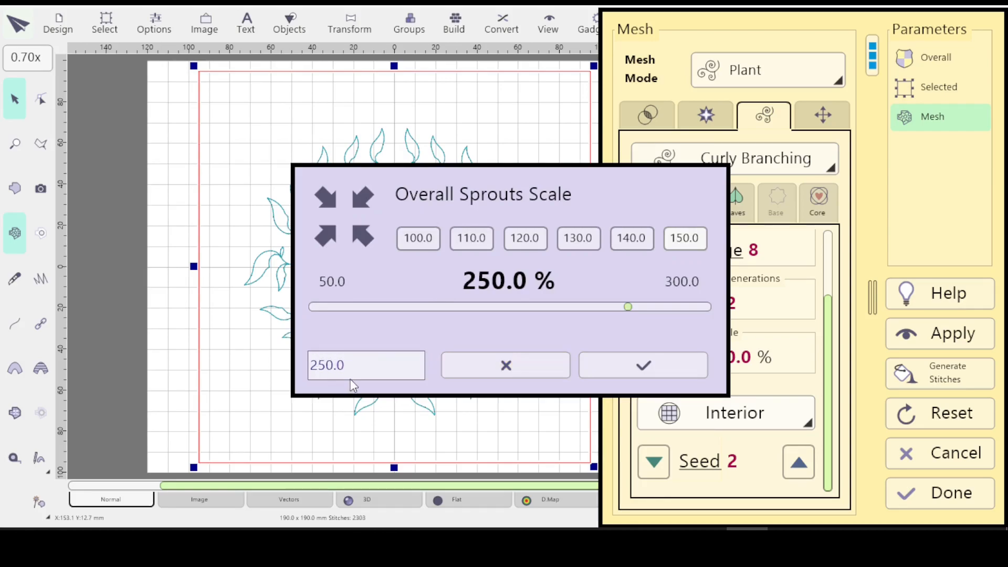
{"action": "key", "text": "Left"}
{"action": "key", "text": "BackSpace"}
{"action": "key", "text": "BackSpace"}
{"action": "key", "text": "BackSpace"}
{"action": "type", "text": "290"}
{"action": "left_click", "coordinate": [643, 363]}
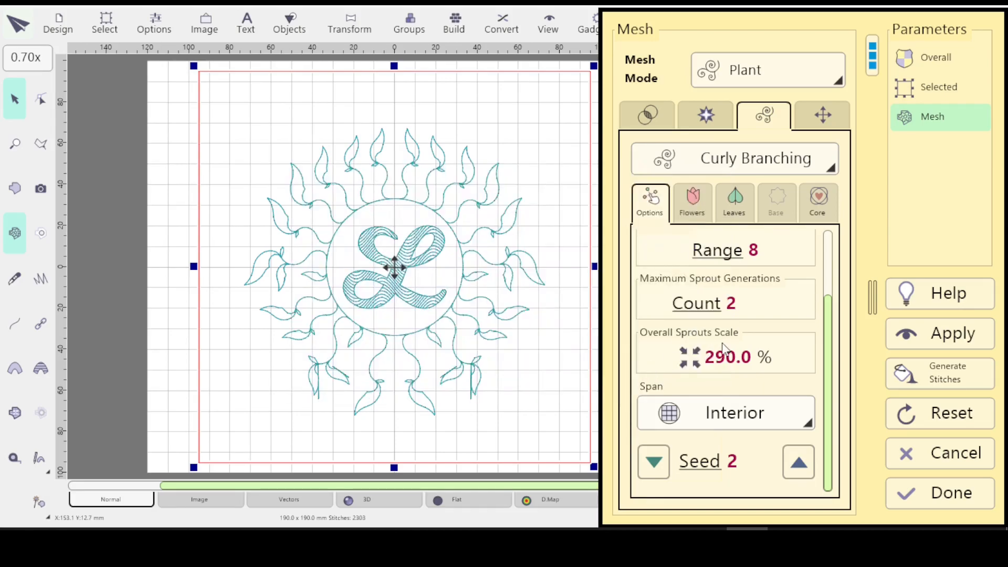
{"action": "left_click", "coordinate": [925, 342]}
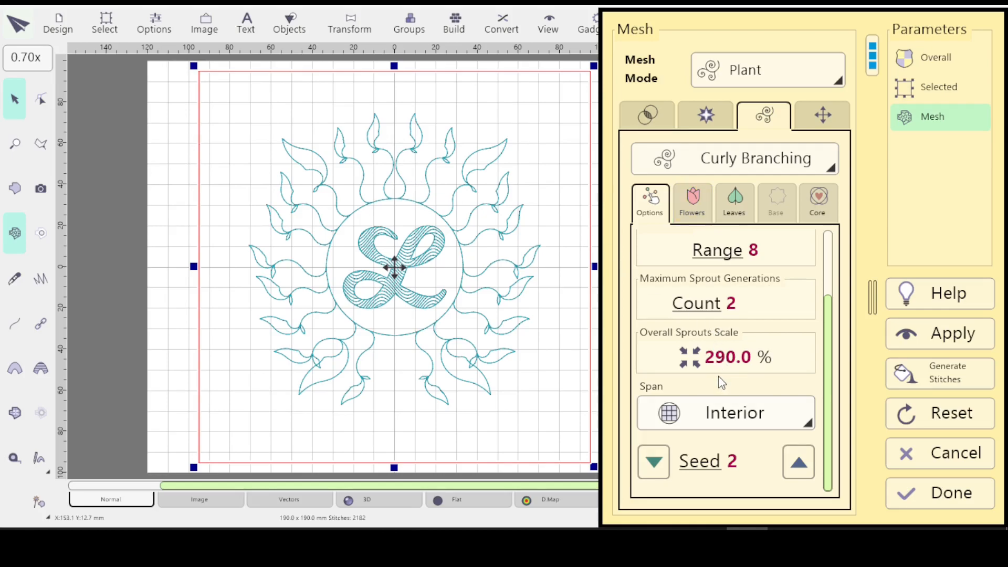
Step: Set the overall sprouts scale to 295% and apply it to the mesh
{"action": "left_click", "coordinate": [689, 360]}
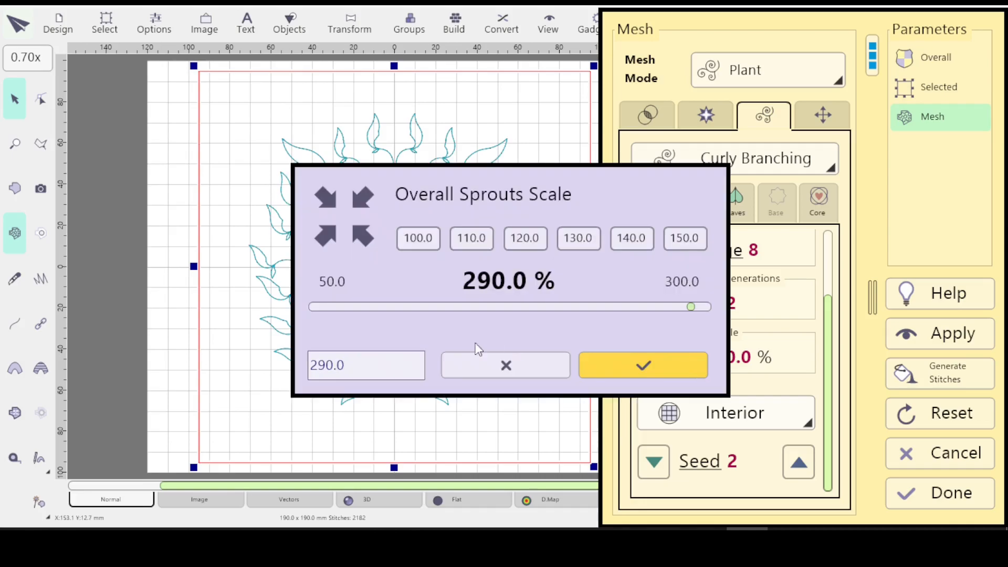
{"action": "left_click", "coordinate": [333, 364]}
{"action": "key", "text": "BackSpace"}
{"action": "type", "text": "5"}
{"action": "left_click", "coordinate": [655, 356]}
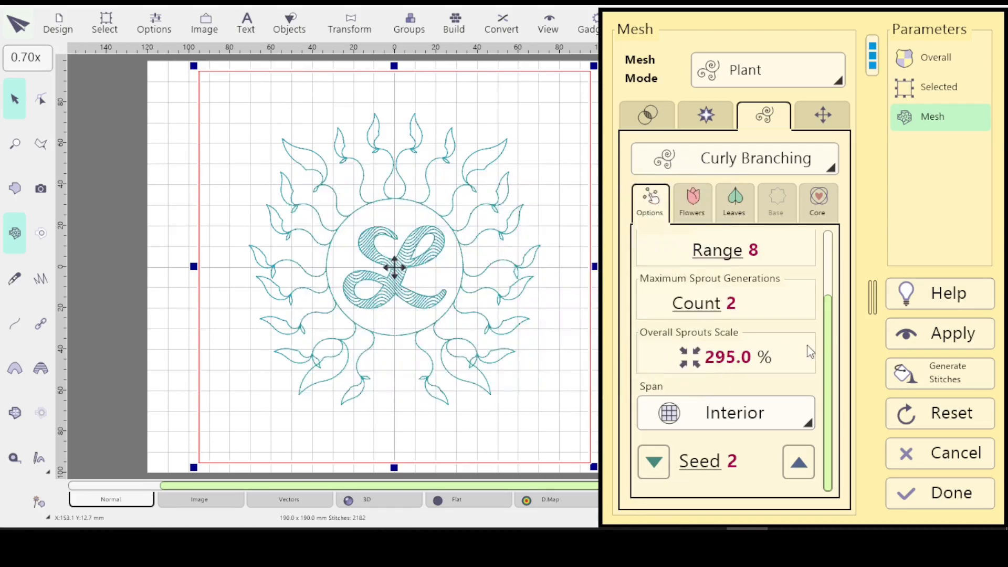
{"action": "left_click", "coordinate": [912, 325]}
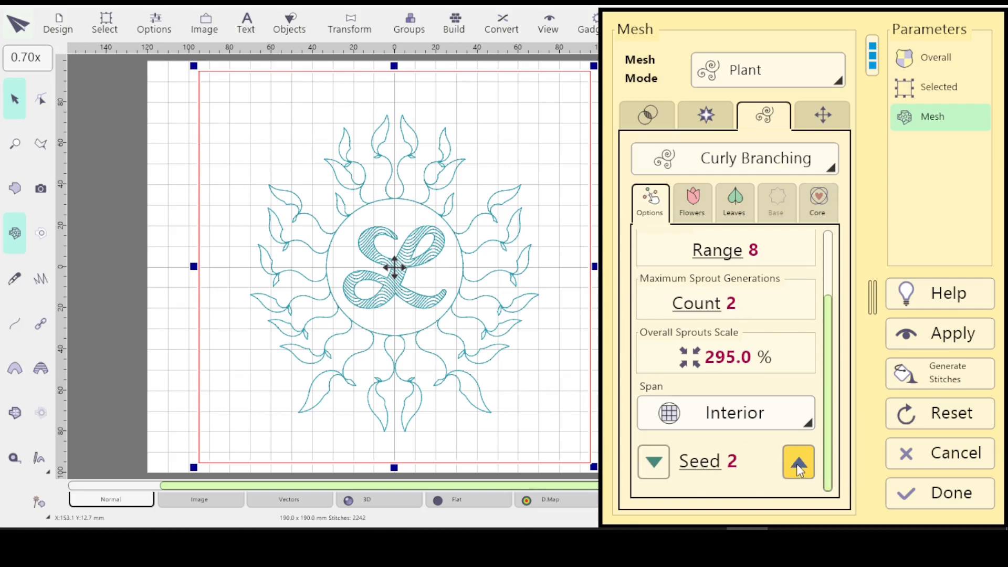
Step: Set the mesh's seed to 10 and apply the change
{"action": "left_click", "coordinate": [697, 466]}
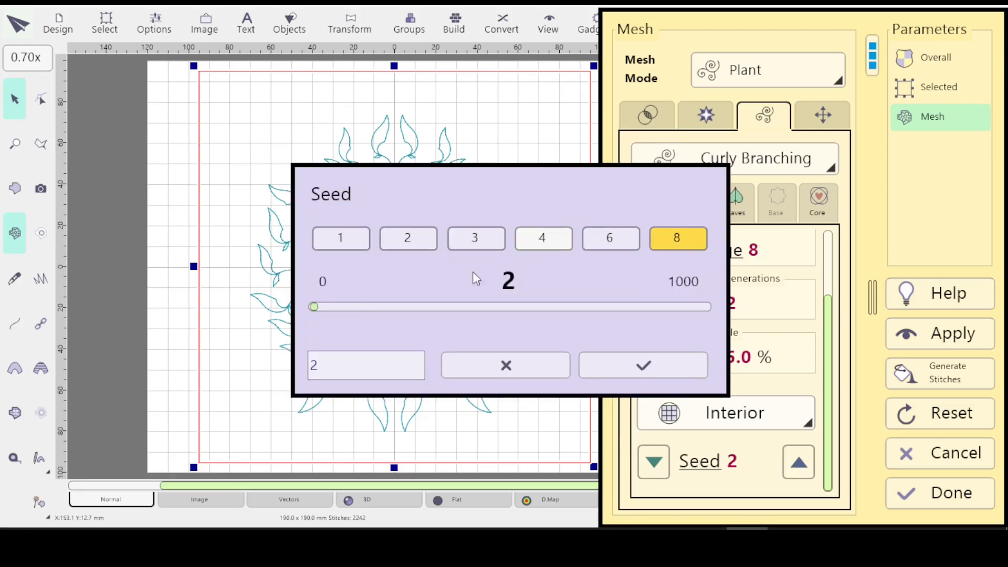
{"action": "left_click", "coordinate": [327, 371]}
{"action": "key", "text": "BackSpace"}
{"action": "type", "text": "10"}
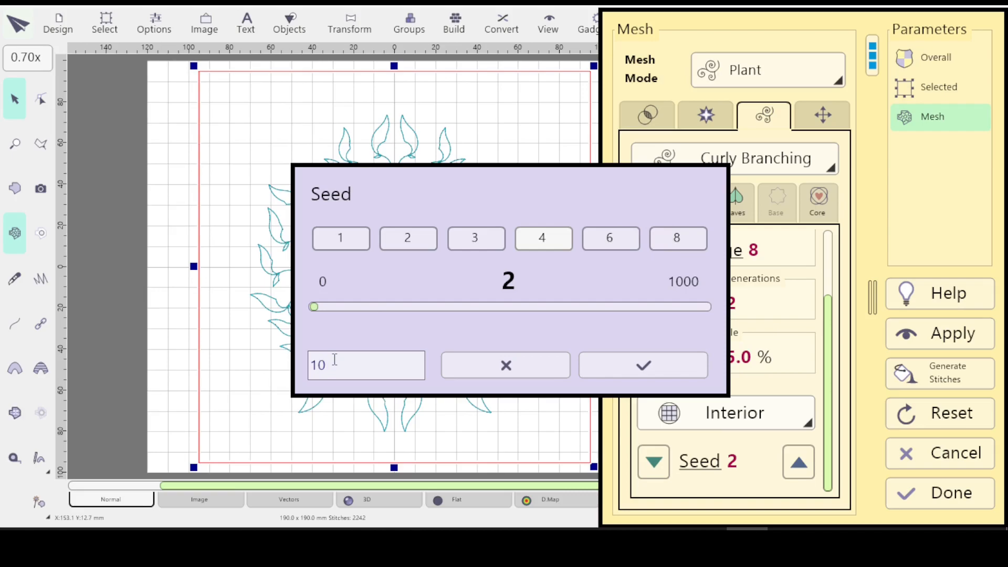
{"action": "key", "text": "Return"}
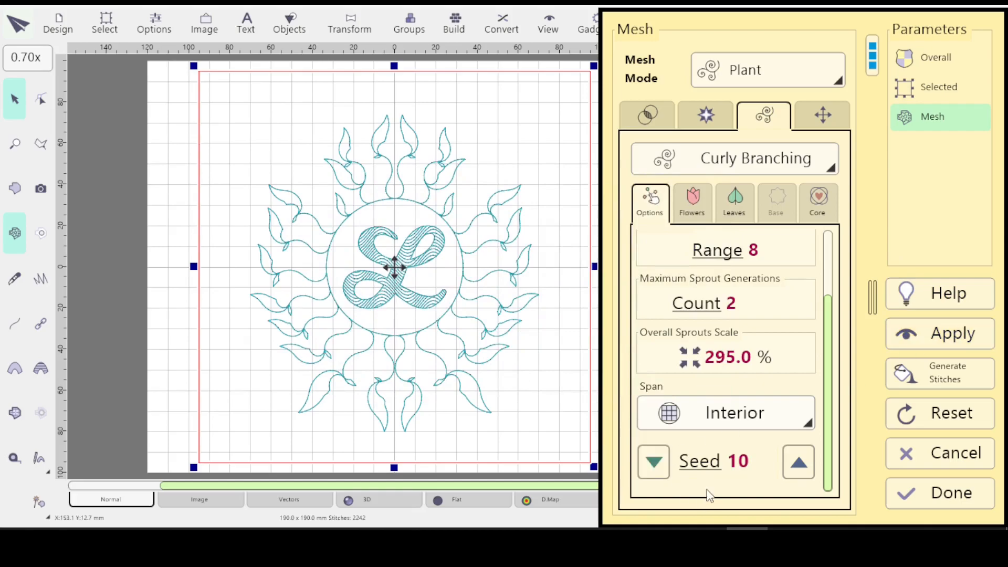
{"action": "left_click", "coordinate": [937, 334]}
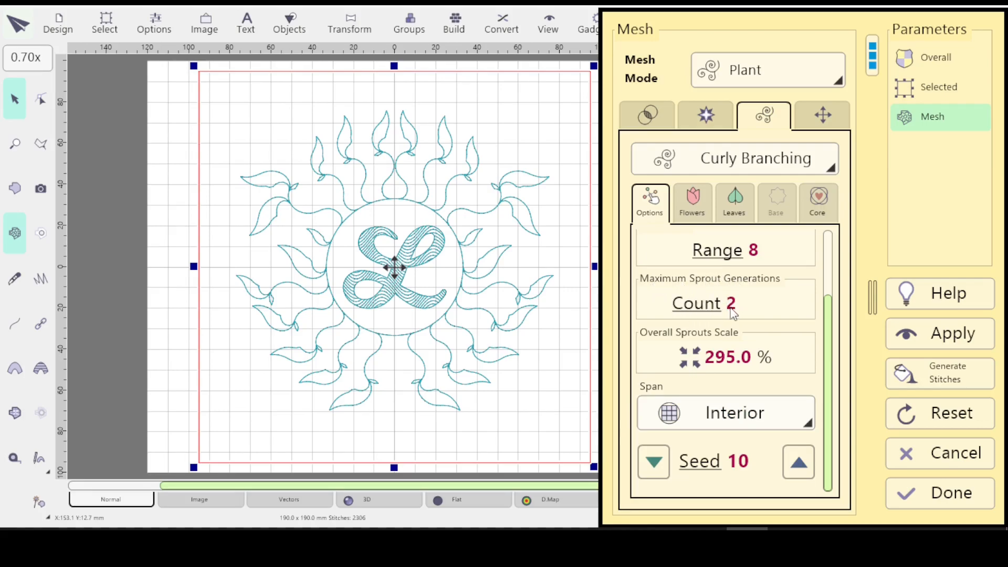
Step: Raise the maximum sprout generations count to 6 and apply the change
{"action": "scroll", "coordinate": [733, 311], "scroll_direction": "up", "scroll_amount": 1}
{"action": "scroll", "coordinate": [734, 308], "scroll_direction": "up", "scroll_amount": 1}
{"action": "scroll", "coordinate": [735, 312], "scroll_direction": "up", "scroll_amount": 1}
{"action": "scroll", "coordinate": [735, 312], "scroll_direction": "up", "scroll_amount": 1}
{"action": "left_click", "coordinate": [933, 337]}
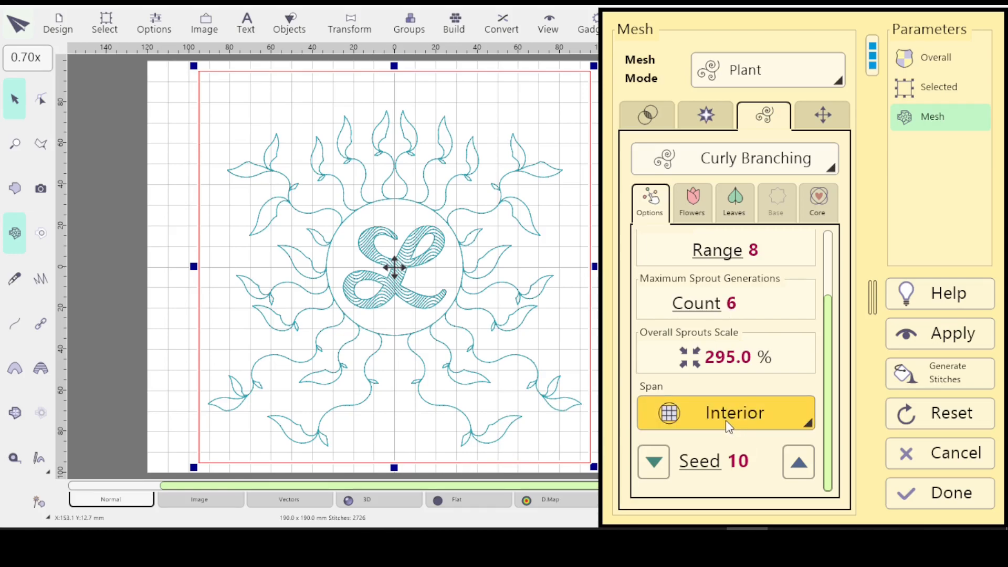
Step: Change the mesh's span to Overflow, apply it and finish editing the mesh parameters
{"action": "left_click", "coordinate": [808, 423]}
{"action": "left_click", "coordinate": [739, 370]}
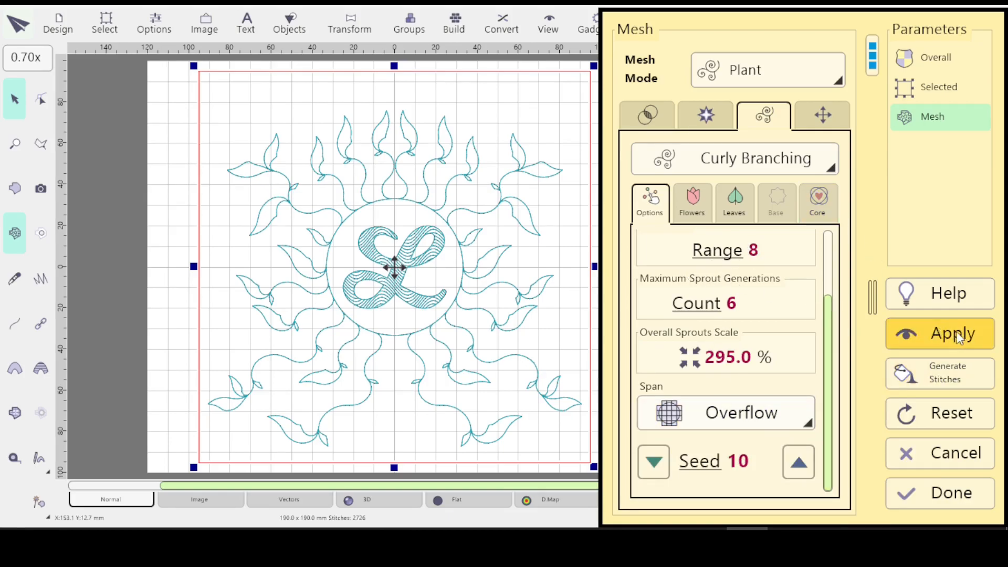
{"action": "left_click", "coordinate": [936, 338]}
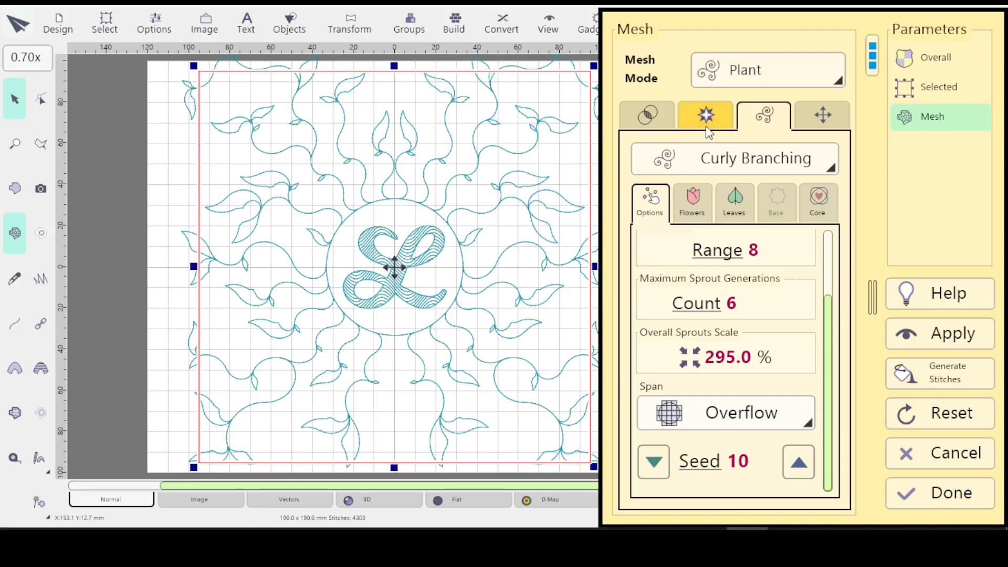
{"action": "left_click", "coordinate": [930, 492]}
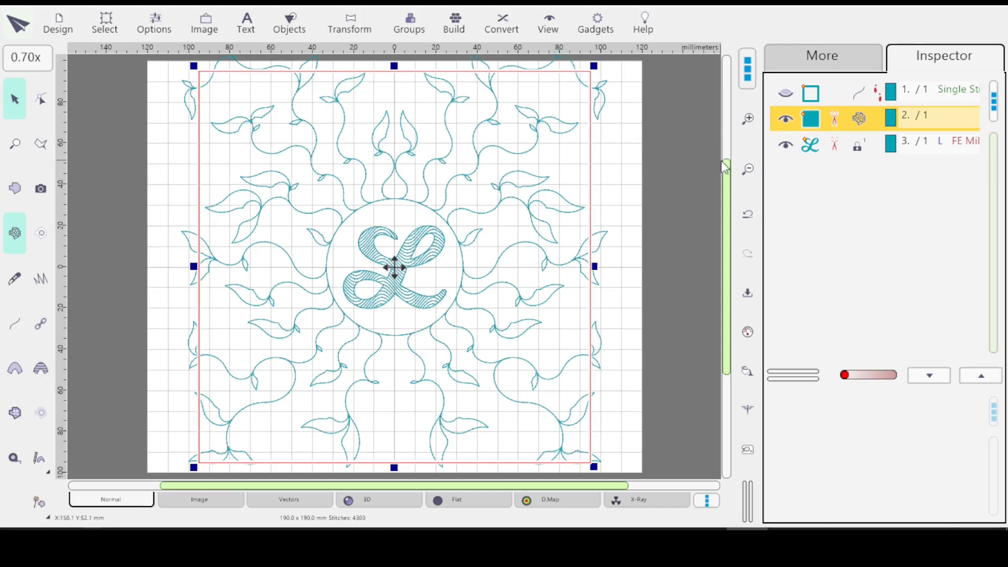
Step: Convert the plant mesh around the monogram with Create Outlines from Mesh
{"action": "scroll", "coordinate": [727, 154], "scroll_direction": "up", "scroll_amount": 2}
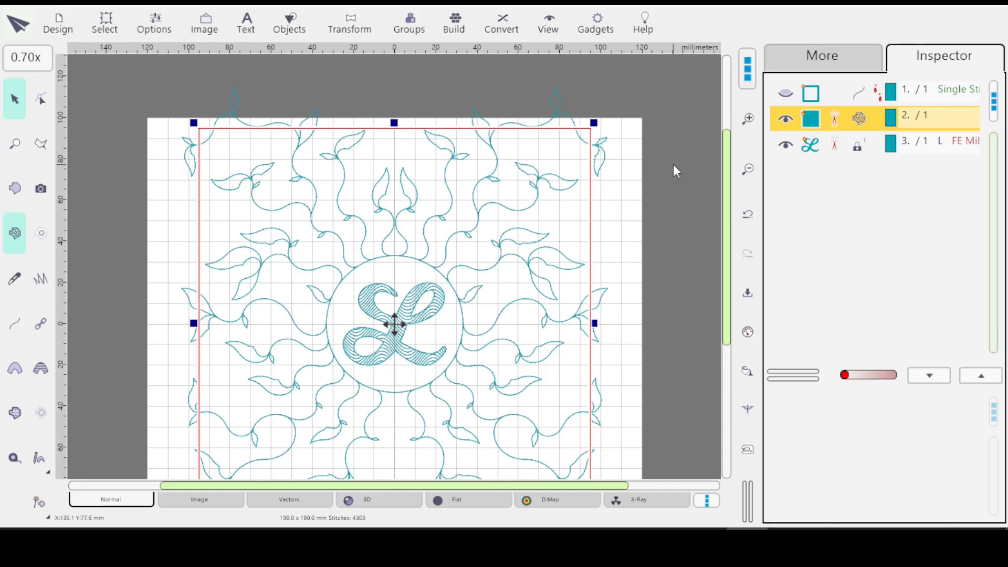
{"action": "scroll", "coordinate": [726, 150], "scroll_direction": "down", "scroll_amount": 1}
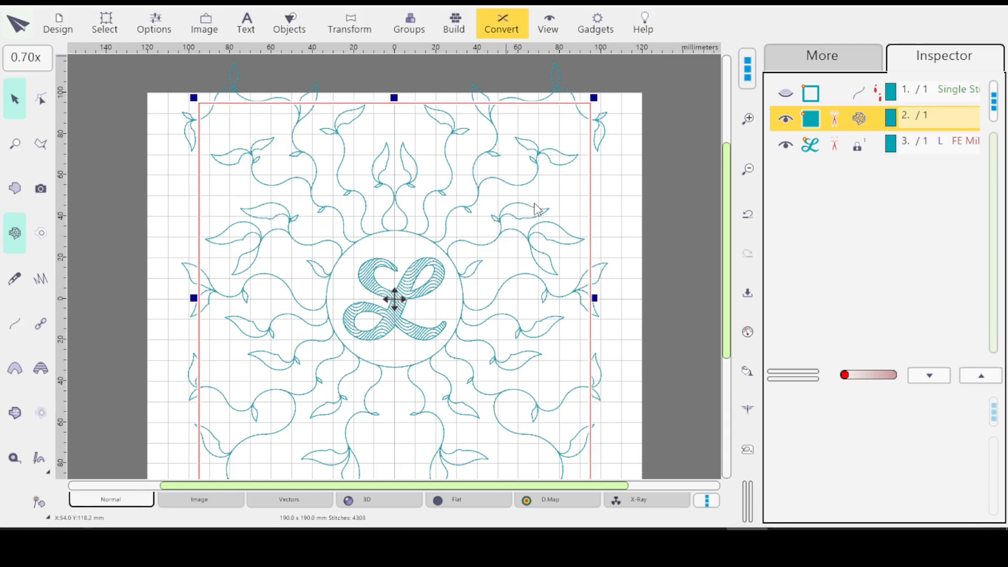
{"action": "mouse_move", "coordinate": [725, 218]}
{"action": "left_mouse_down"}
{"action": "mouse_move", "coordinate": [728, 200]}
{"action": "mouse_move", "coordinate": [727, 211]}
{"action": "left_mouse_up"}
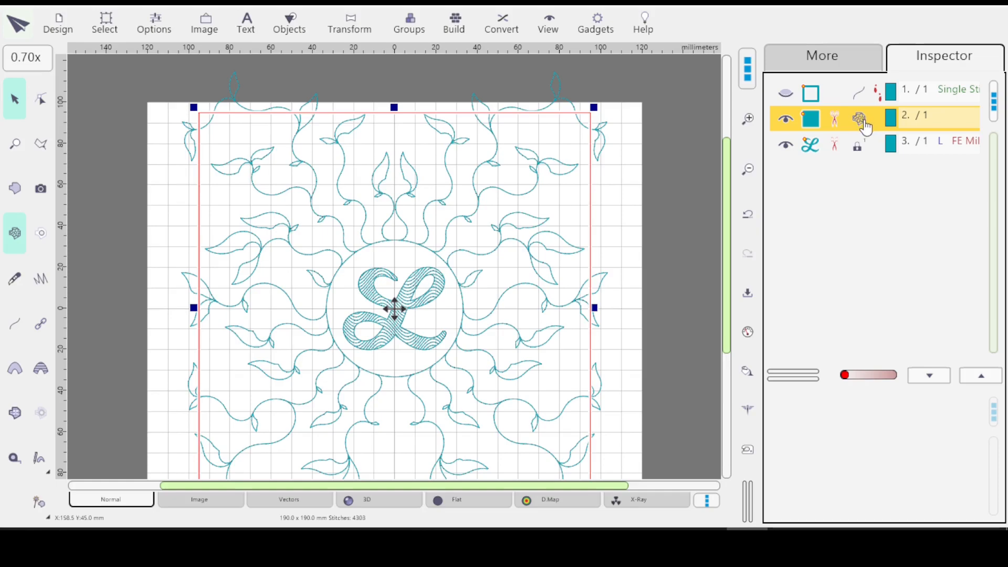
{"action": "left_click", "coordinate": [500, 21]}
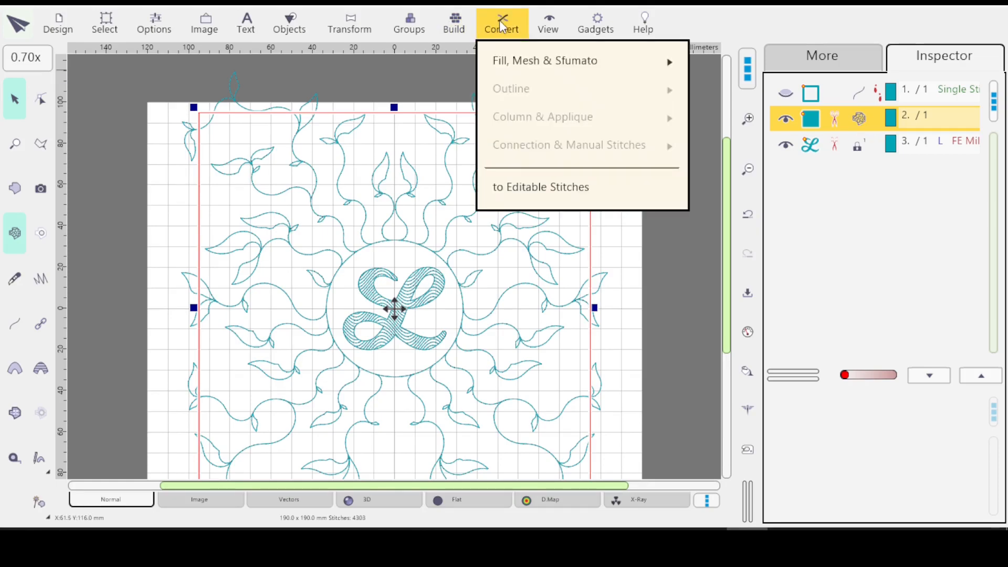
{"action": "mouse_move", "coordinate": [533, 67]}
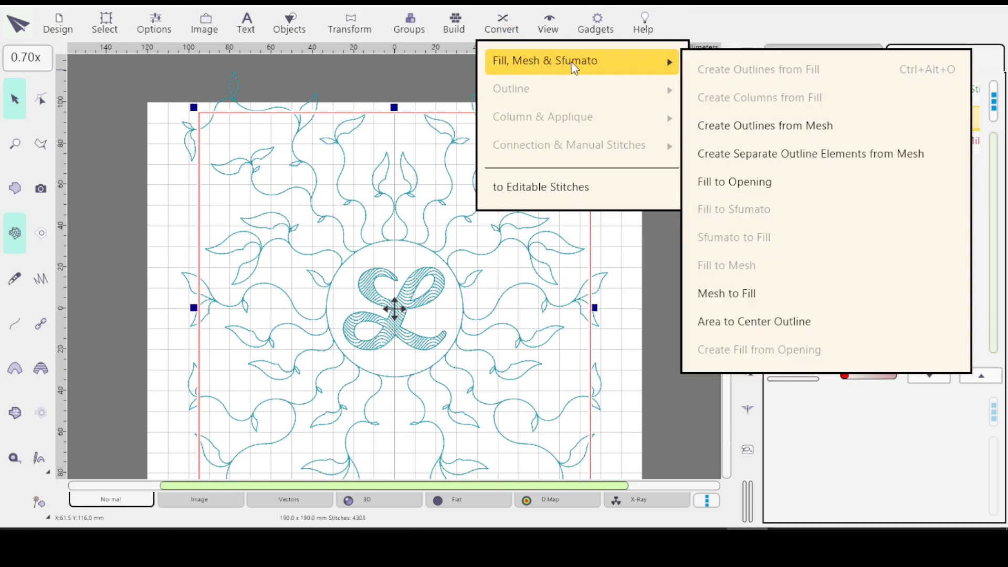
{"action": "left_click", "coordinate": [760, 135]}
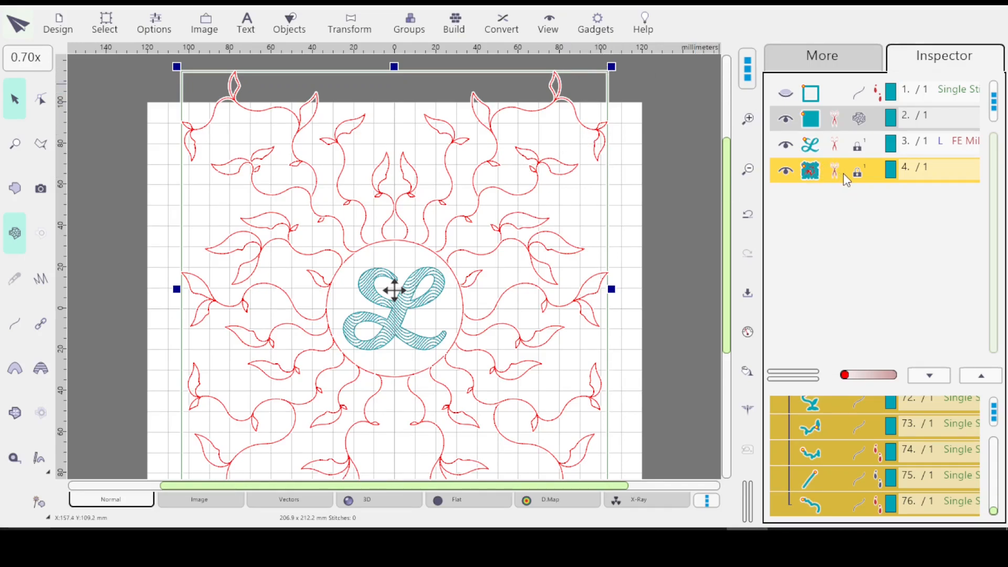
Step: Recolor the new outline group green and select the original mesh object for comparison
{"action": "left_click", "coordinate": [999, 184]}
{"action": "left_click", "coordinate": [953, 62]}
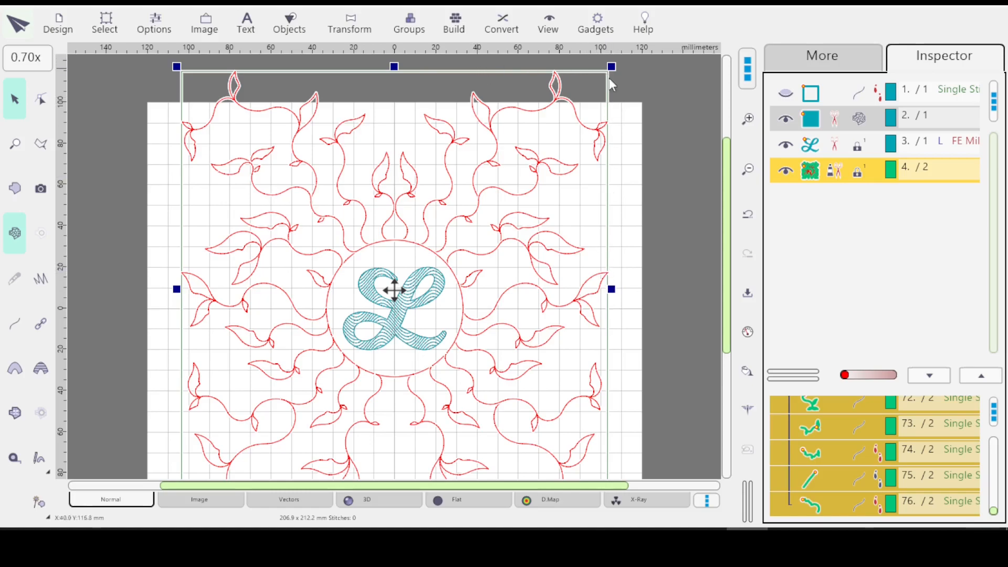
{"action": "left_click", "coordinate": [860, 121]}
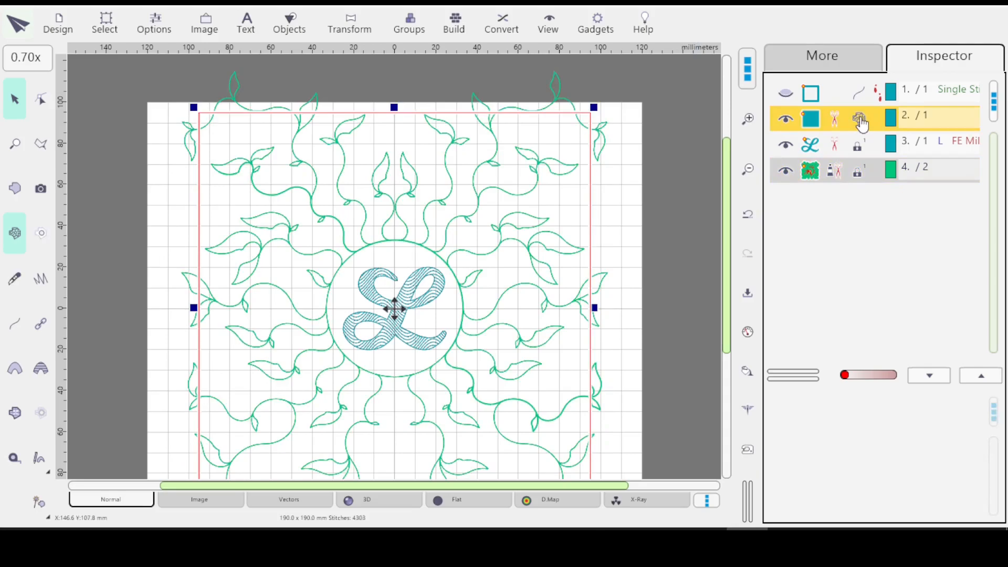
Step: Ungroup the green outline group with Ungroup 1 and view its separate outlines from the start of the object list
{"action": "left_click", "coordinate": [828, 173]}
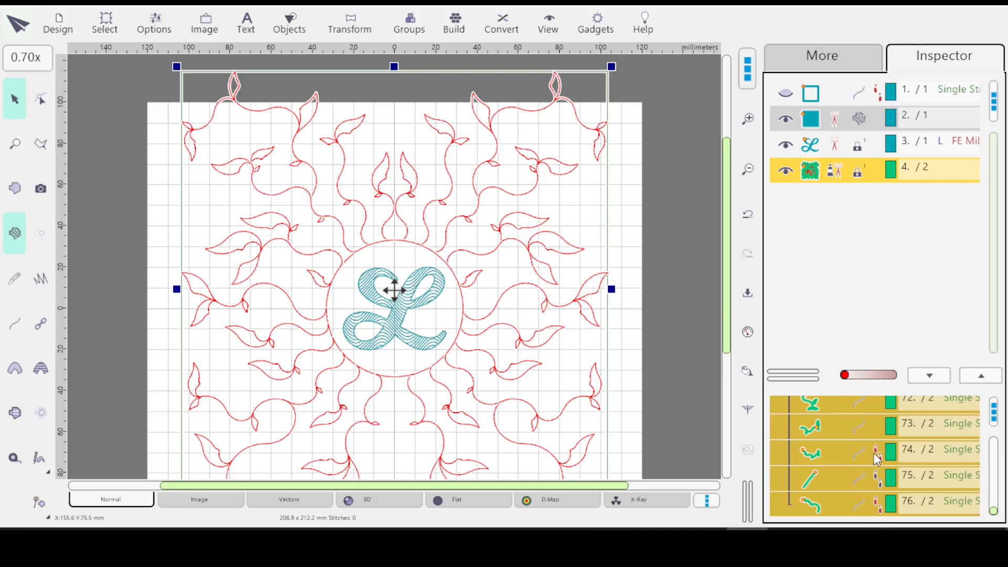
{"action": "right_click", "coordinate": [828, 177]}
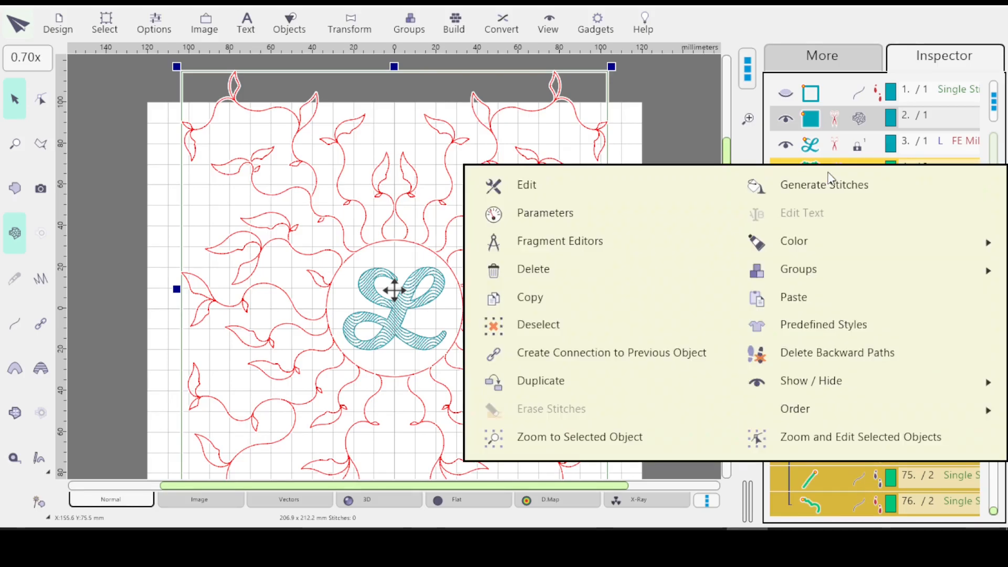
{"action": "mouse_move", "coordinate": [838, 276]}
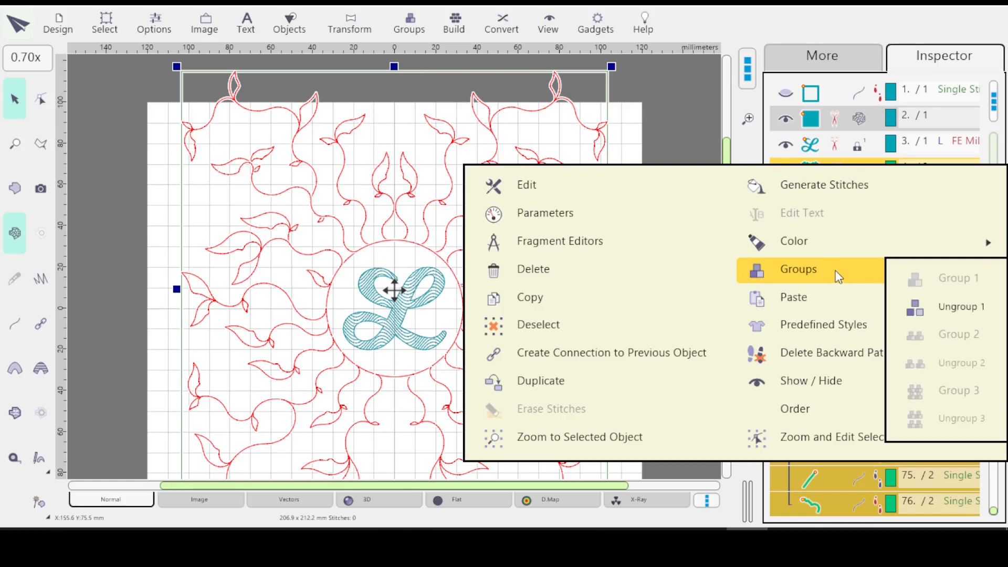
{"action": "left_click", "coordinate": [950, 306]}
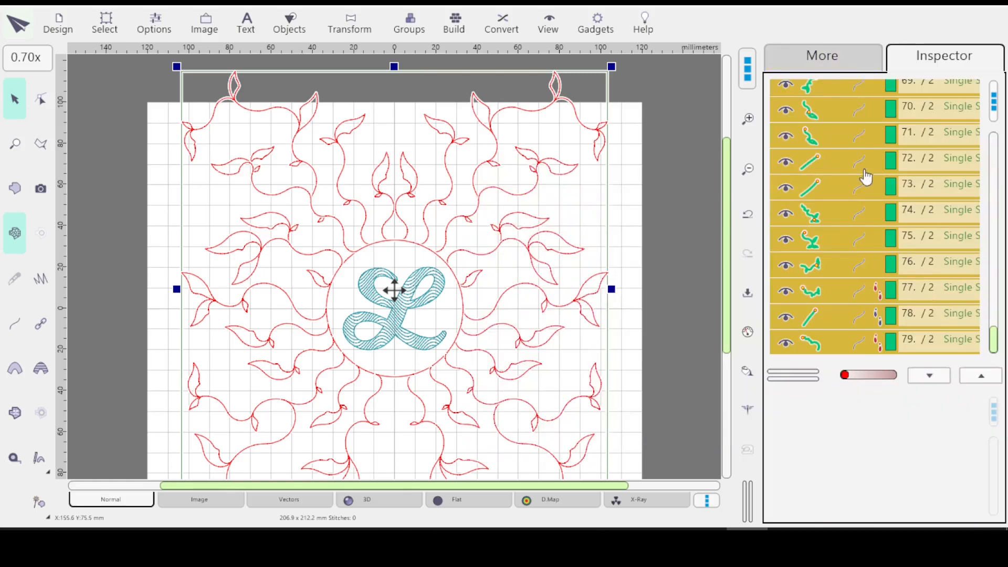
{"action": "left_click_drag", "start_coordinate": [995, 348], "coordinate": [993, 139]}
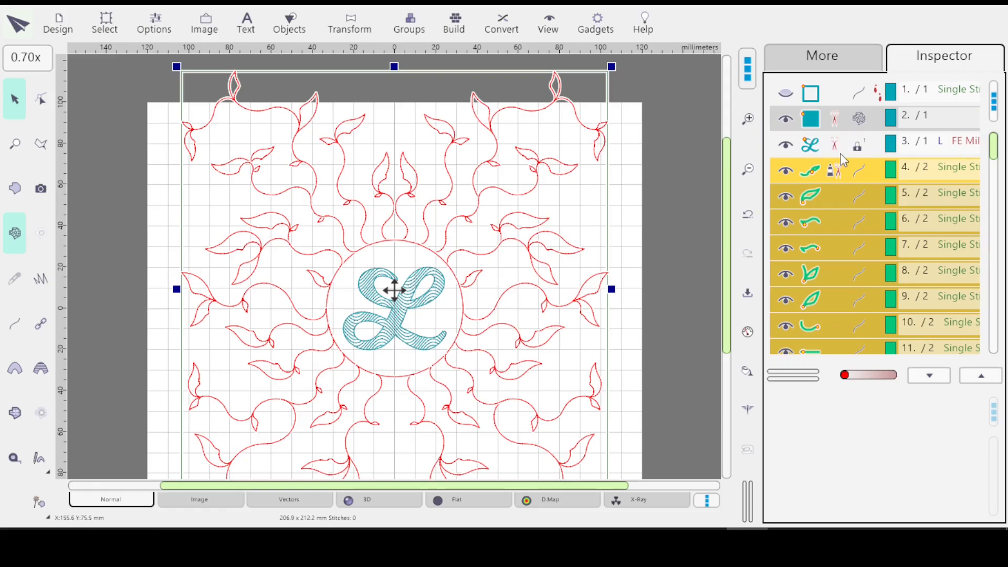
Step: Group the selected green outlines together again as Group 1
{"action": "right_click", "coordinate": [850, 246]}
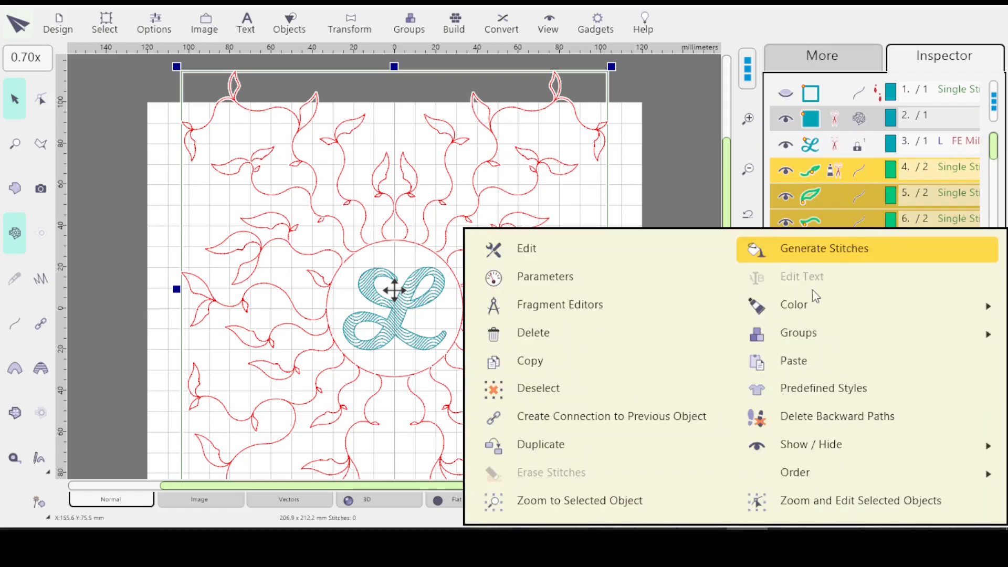
{"action": "mouse_move", "coordinate": [825, 337]}
{"action": "left_click", "coordinate": [959, 338]}
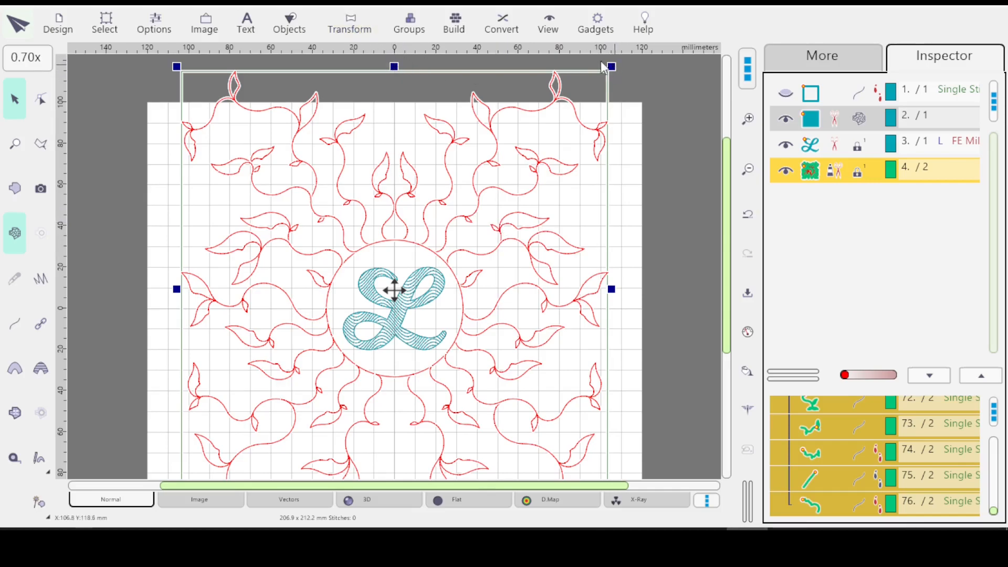
Step: Open the Transformations Window for the green outline group and turn on Keep Aspect Ratio for resizing
{"action": "left_click", "coordinate": [352, 30]}
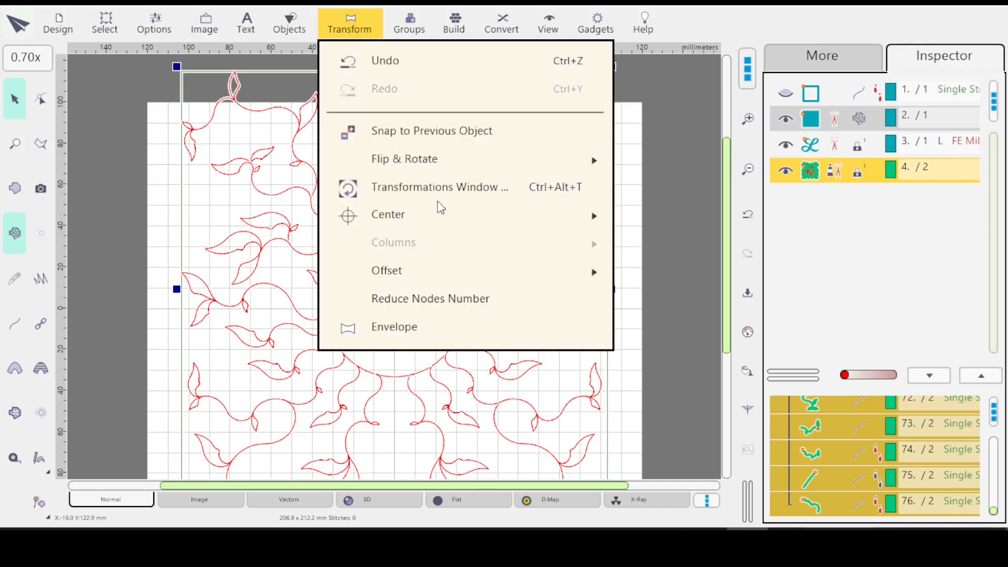
{"action": "left_click", "coordinate": [441, 188]}
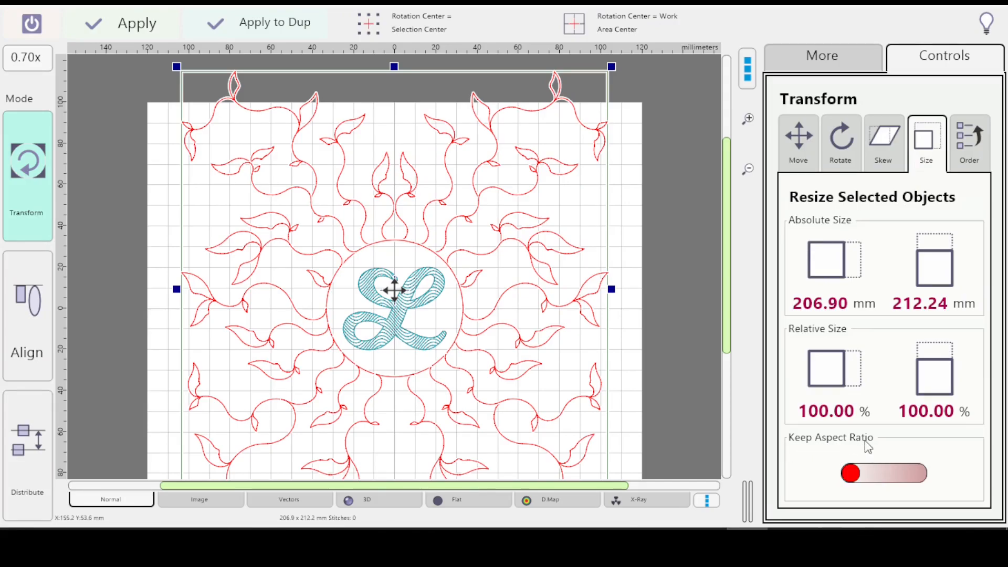
{"action": "left_click", "coordinate": [918, 475]}
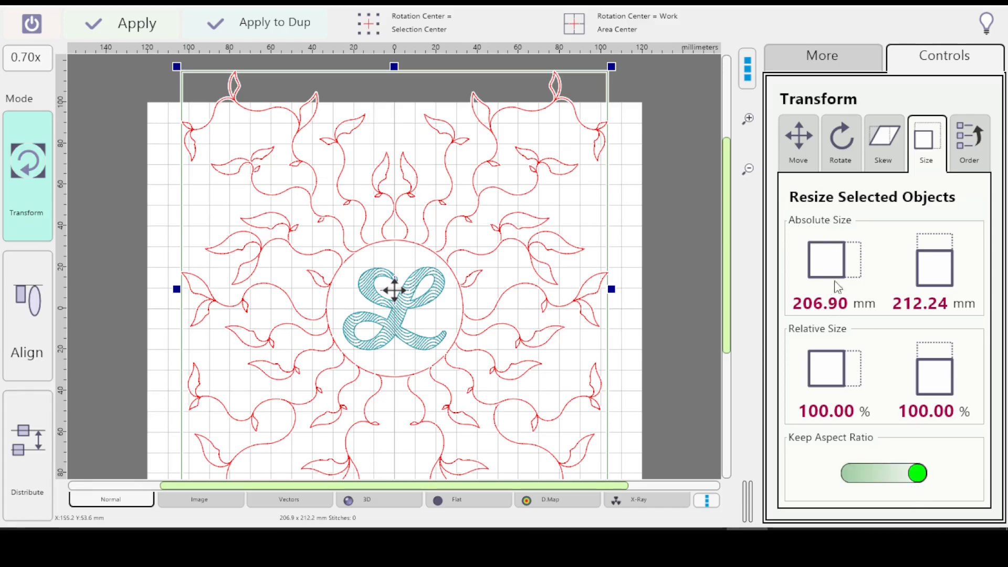
{"action": "left_click", "coordinate": [839, 259]}
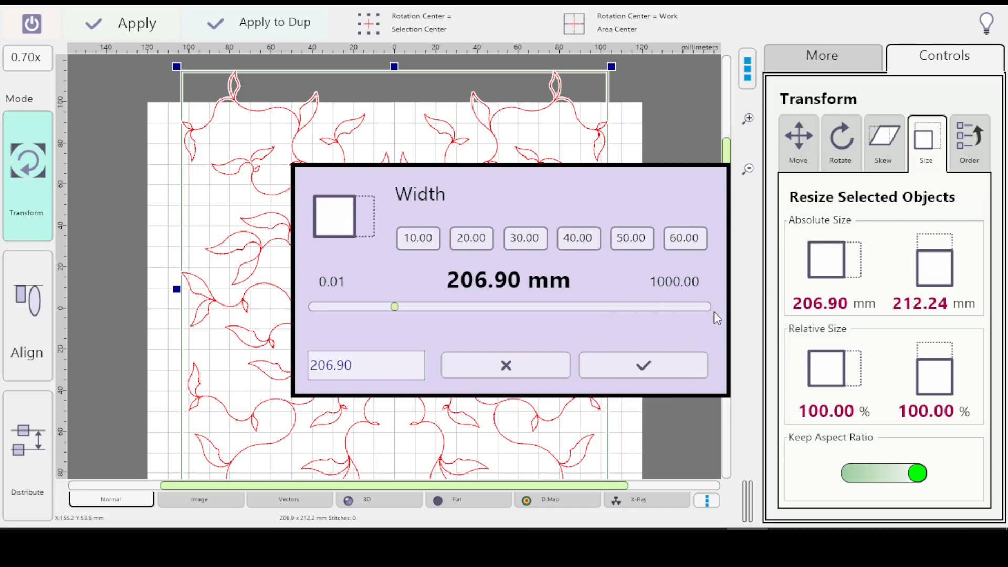
{"action": "left_click", "coordinate": [642, 369]}
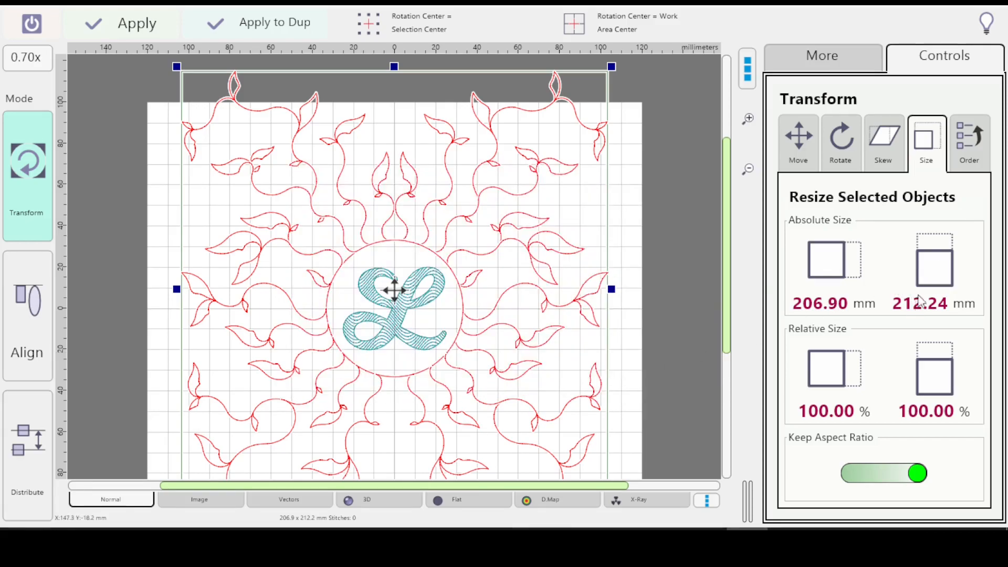
Step: Resize the green outline group proportionally to a height of 190 mm and move it down to the work area's centre
{"action": "left_click", "coordinate": [940, 275]}
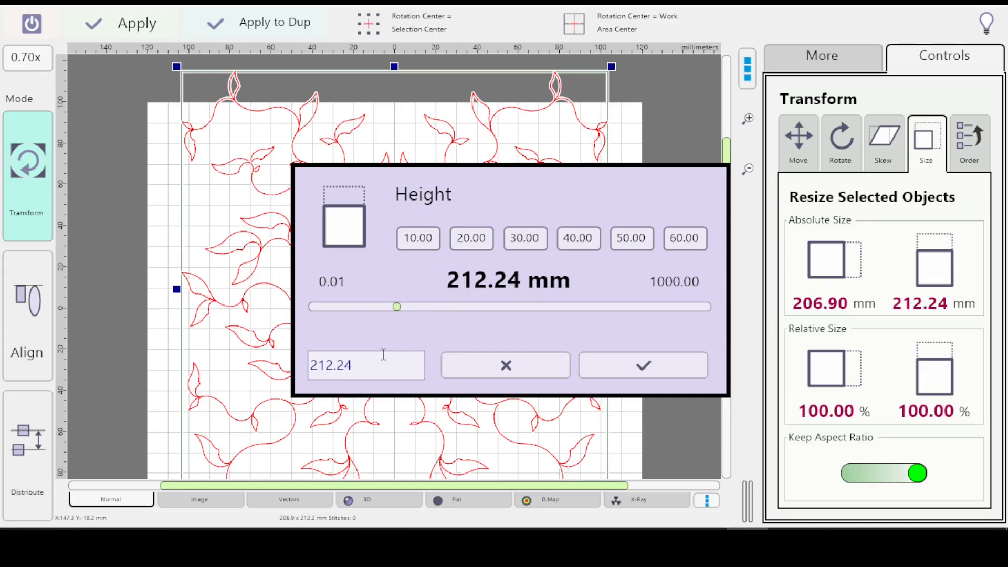
{"action": "left_click", "coordinate": [370, 365]}
{"action": "double_click", "coordinate": [373, 353]}
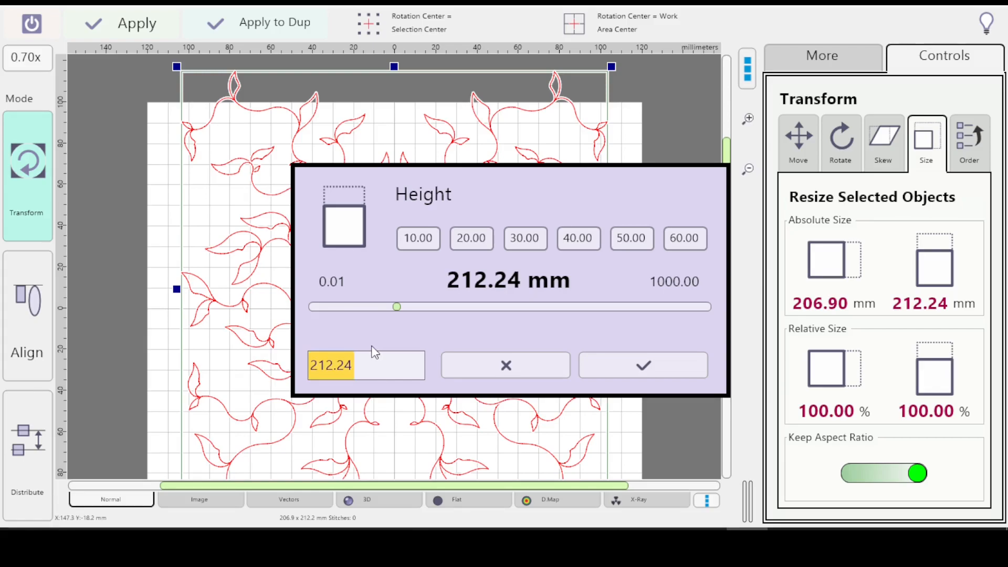
{"action": "type", "text": "190"}
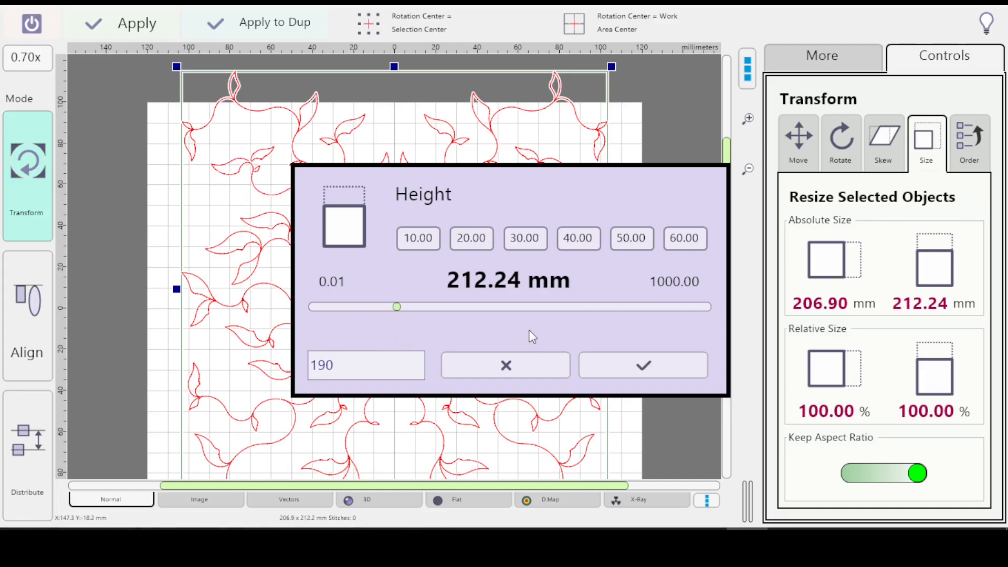
{"action": "key", "text": "Return"}
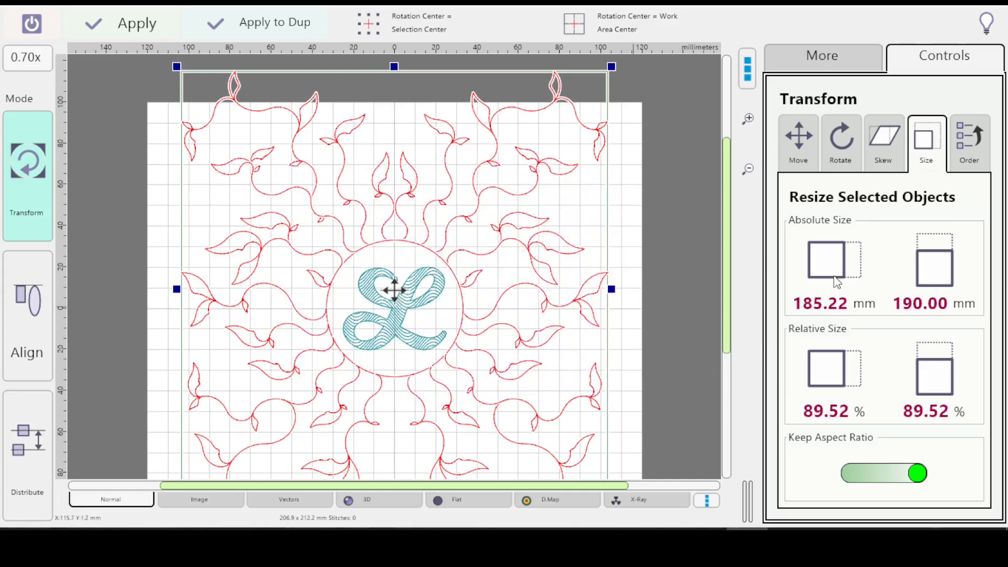
{"action": "left_click", "coordinate": [111, 26]}
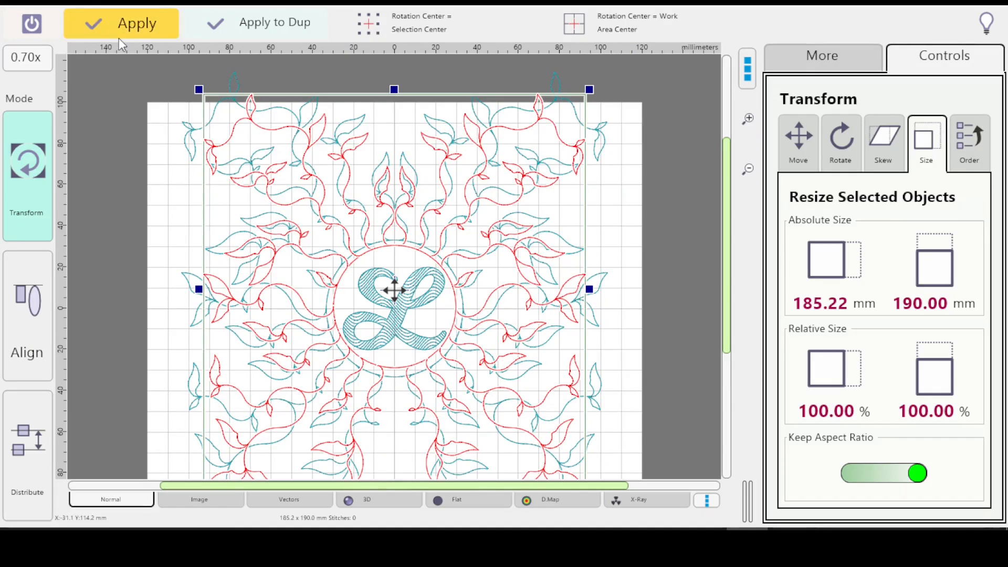
{"action": "left_click", "coordinate": [30, 24]}
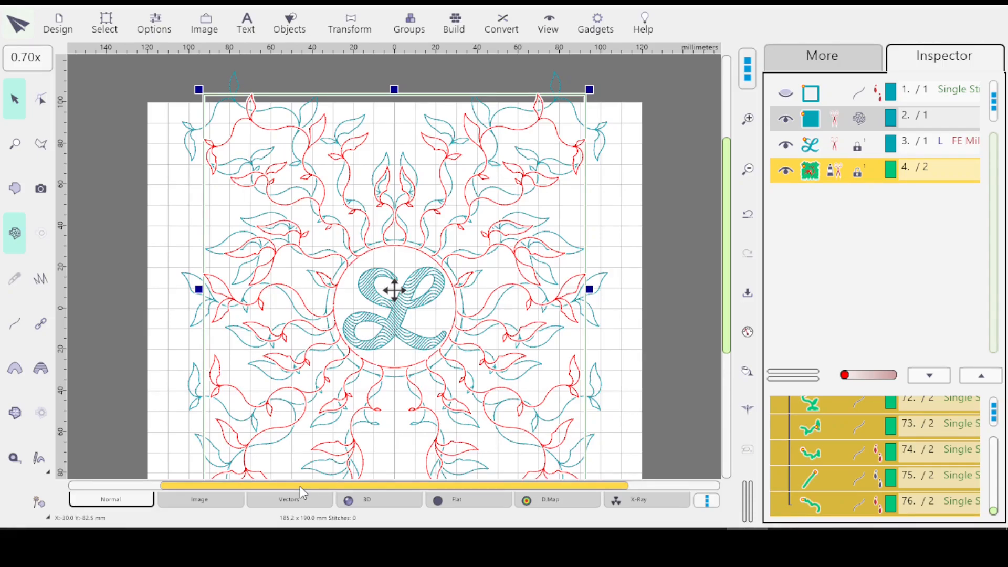
{"action": "key", "text": "Down"}
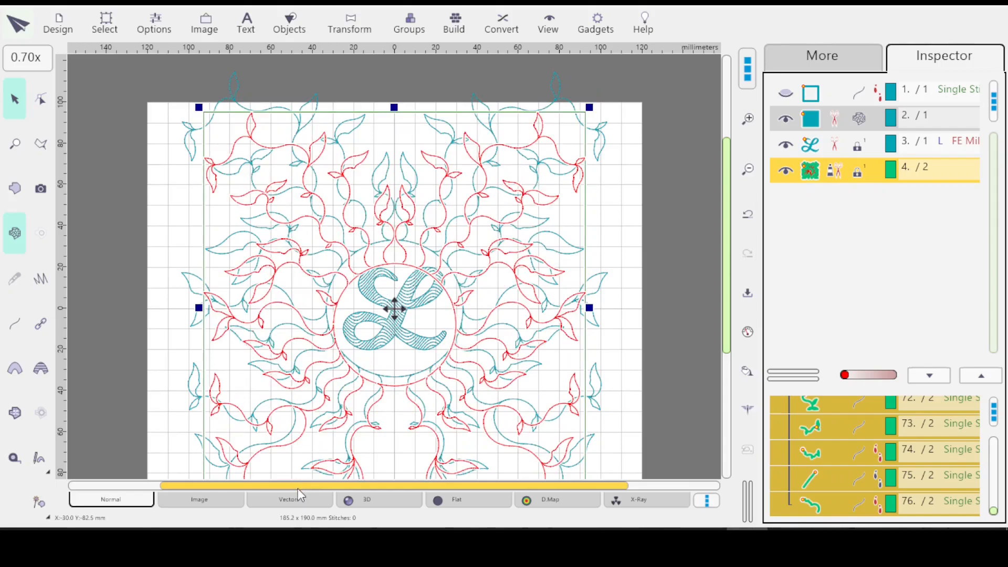
Step: Compare the resized green outlines with the original plant mesh object, and hide the original mesh
{"action": "left_click", "coordinate": [830, 140]}
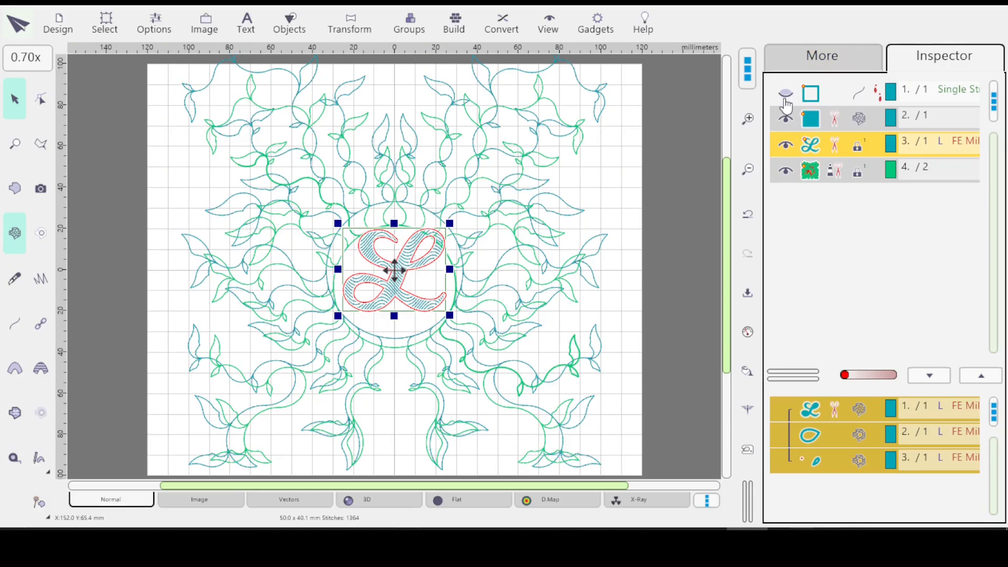
{"action": "left_click", "coordinate": [819, 169]}
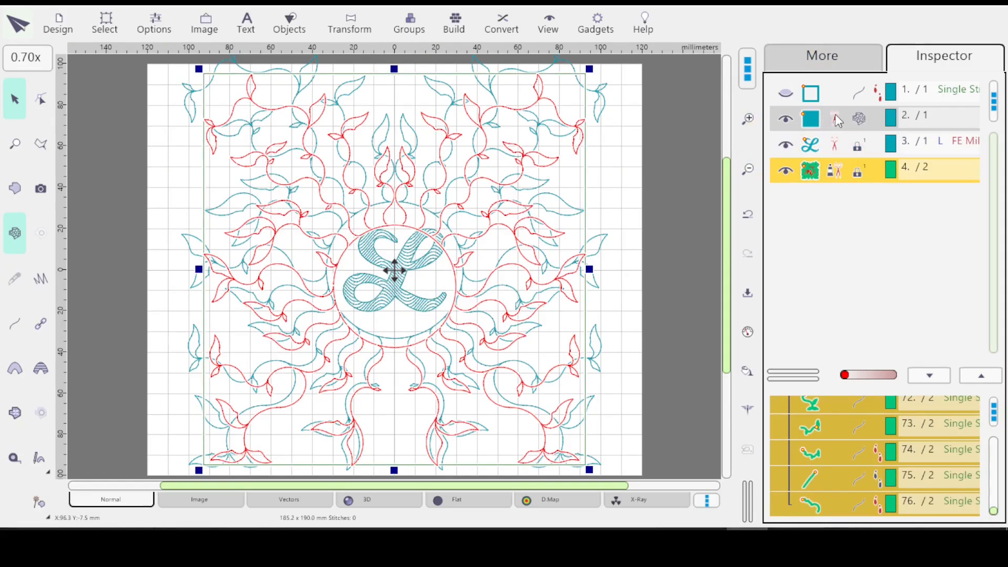
{"action": "left_click", "coordinate": [846, 118]}
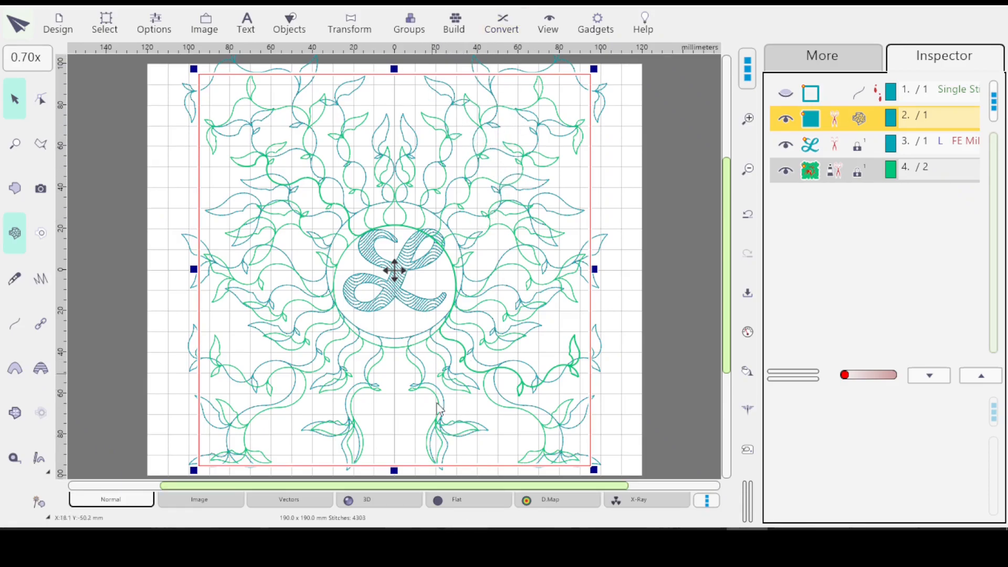
{"action": "left_click", "coordinate": [827, 176]}
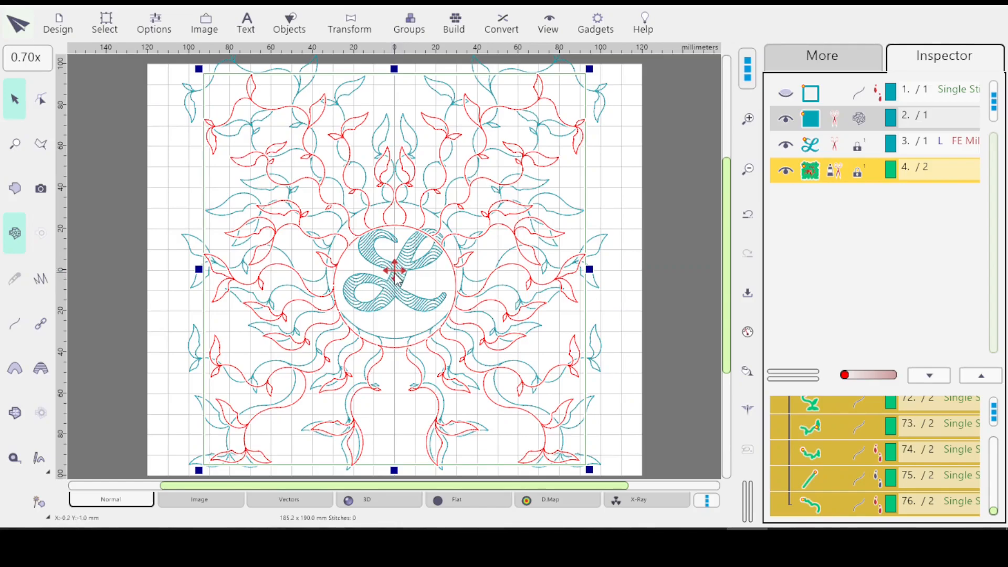
{"action": "left_click", "coordinate": [816, 112]}
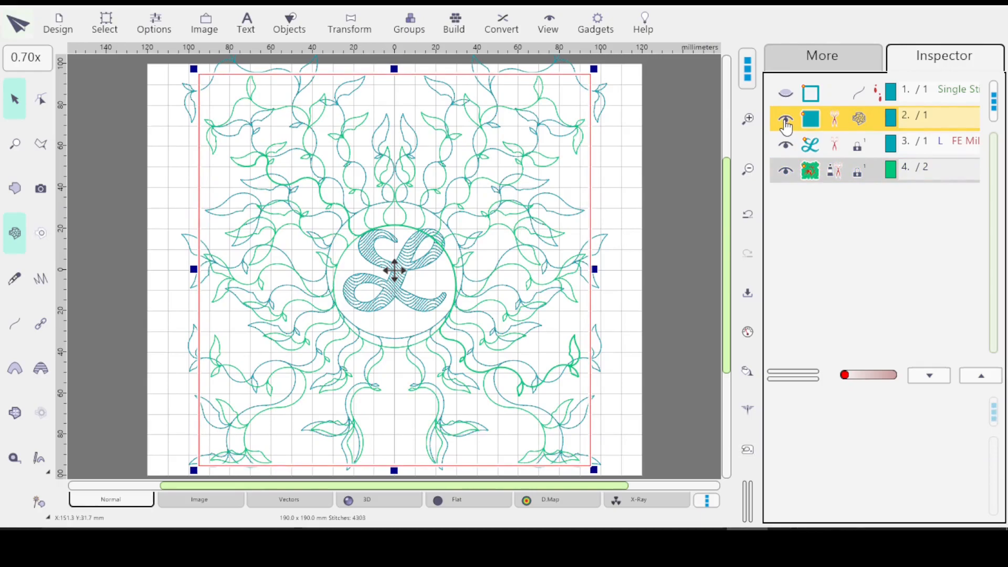
{"action": "left_click", "coordinate": [786, 127]}
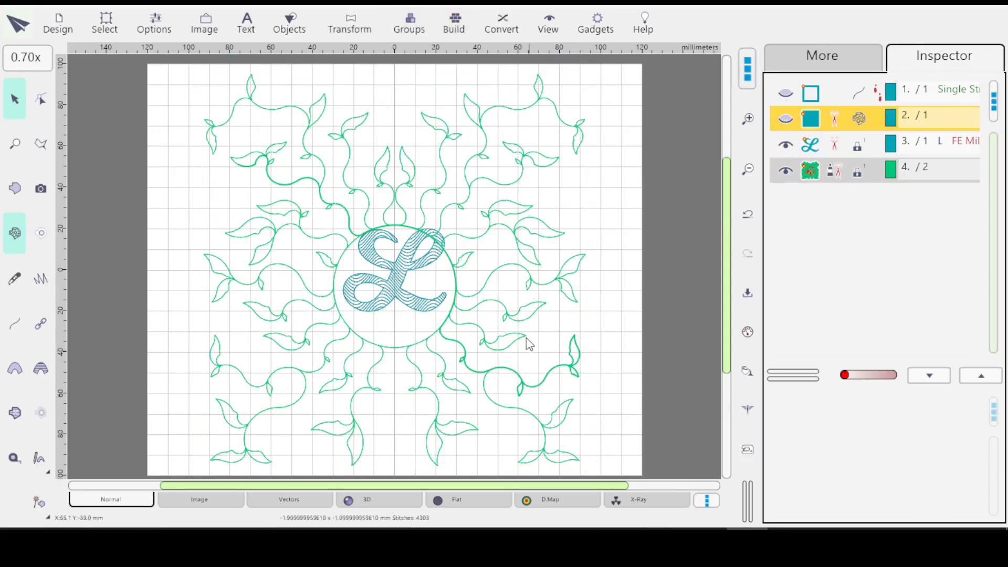
Step: Scale the letter L down to about 46 x 37 mm and move it down inside the circle
{"action": "left_click", "coordinate": [838, 147]}
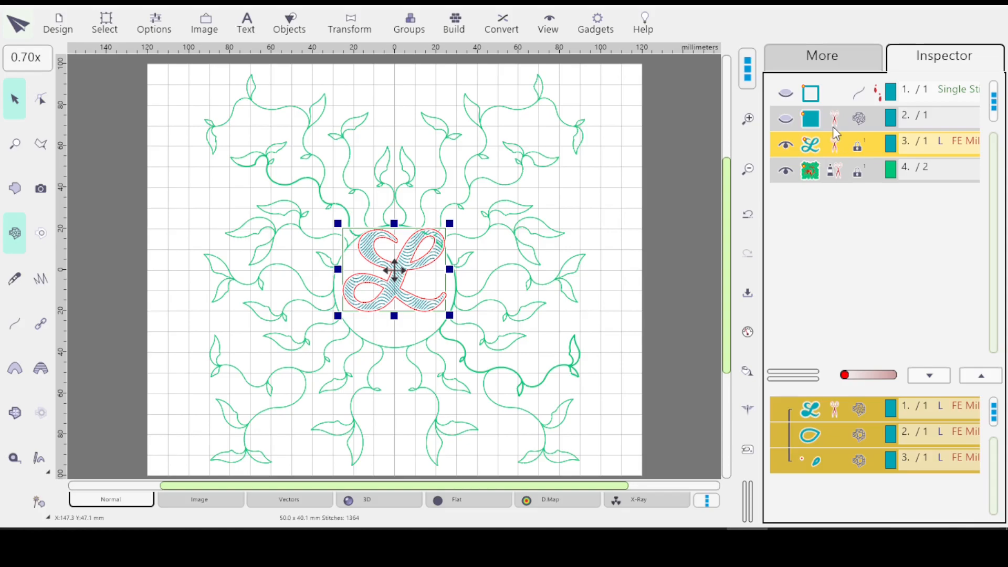
{"action": "left_click_drag", "start_coordinate": [450, 223], "coordinate": [441, 235]}
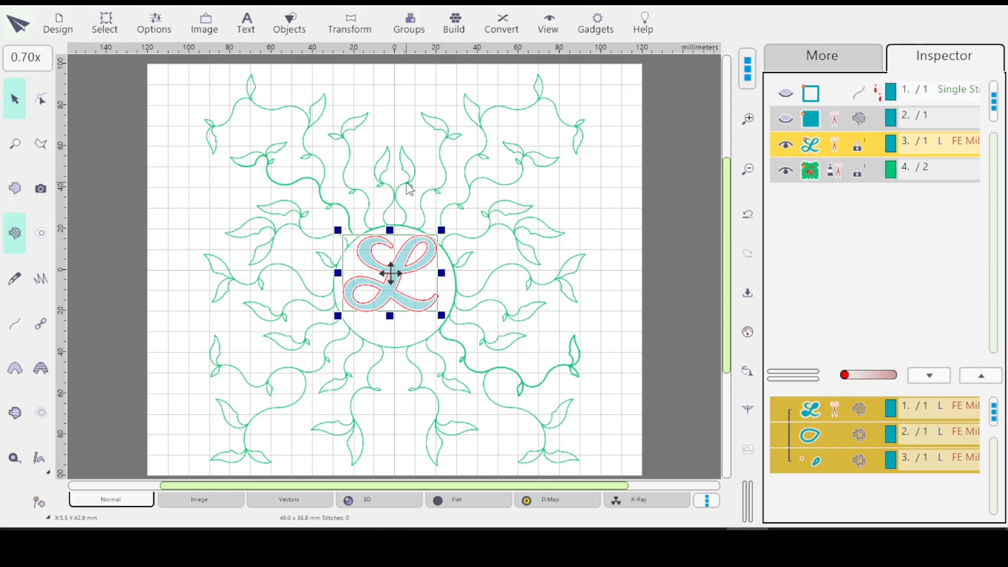
{"action": "key", "text": "ctrl+e"}
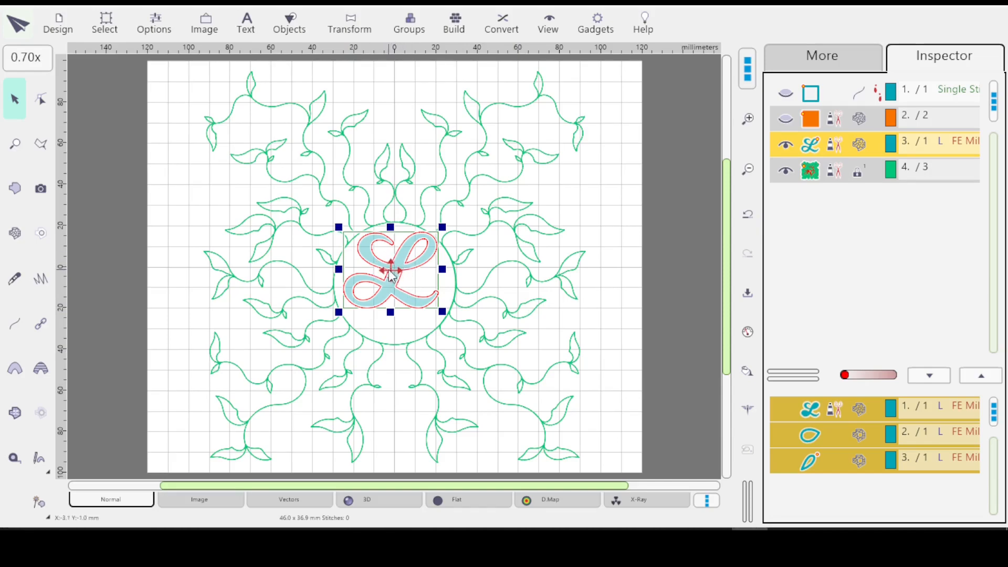
{"action": "left_click_drag", "start_coordinate": [393, 273], "coordinate": [391, 283]}
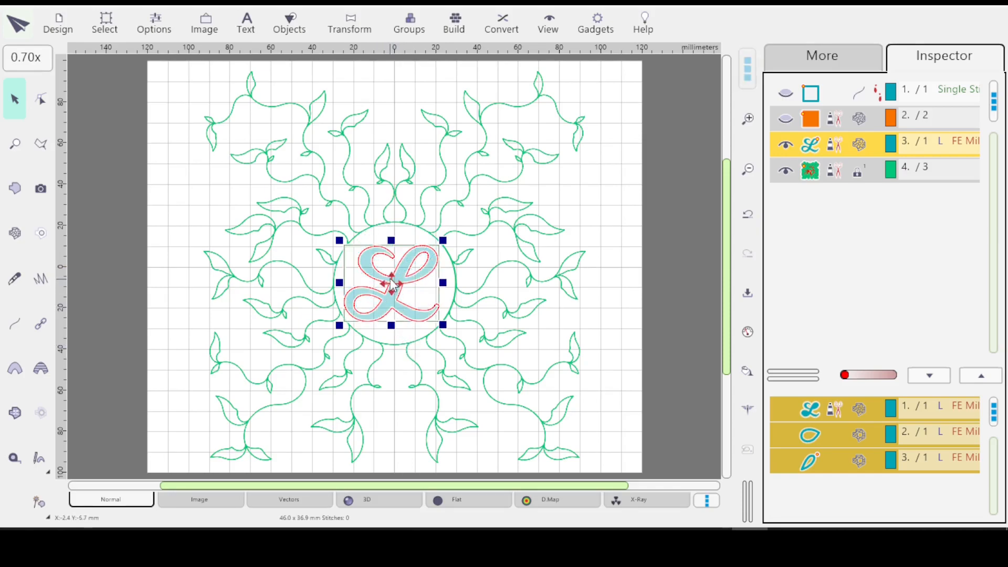
{"action": "left_click_drag", "start_coordinate": [390, 277], "coordinate": [398, 303]}
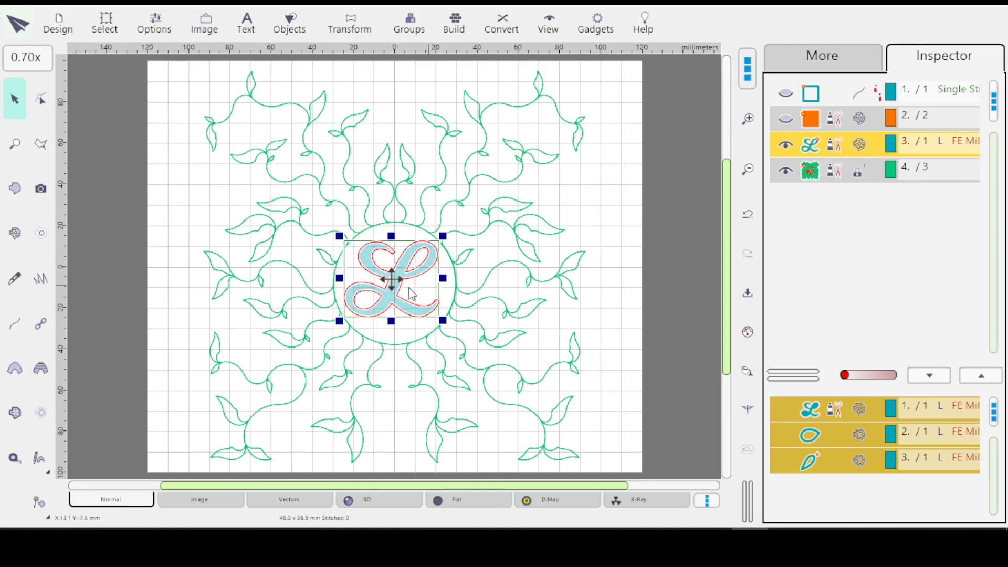
Step: Center the letter L horizontally in the work area with Center Horizontally and deselect it
{"action": "left_click", "coordinate": [345, 26]}
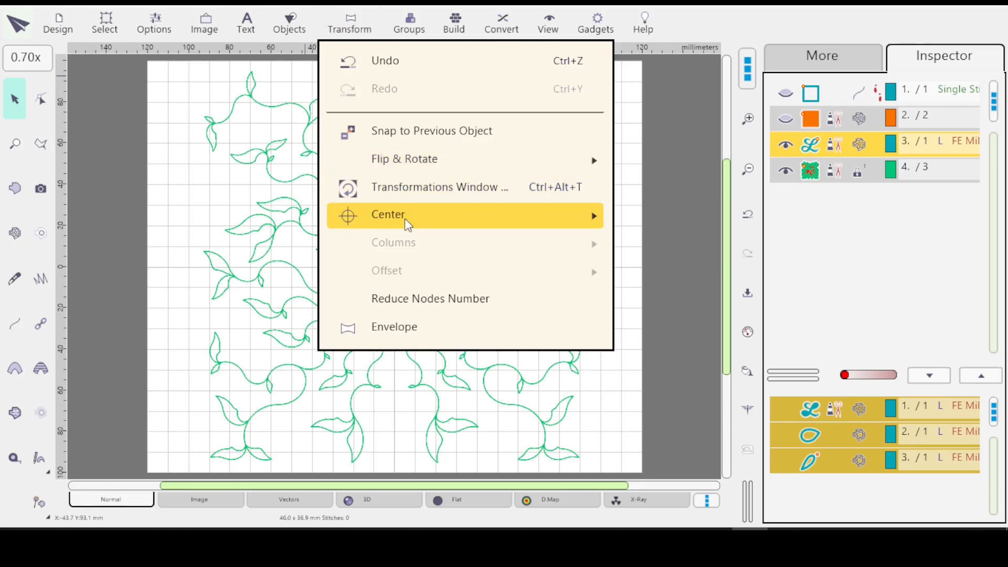
{"action": "mouse_move", "coordinate": [409, 219]}
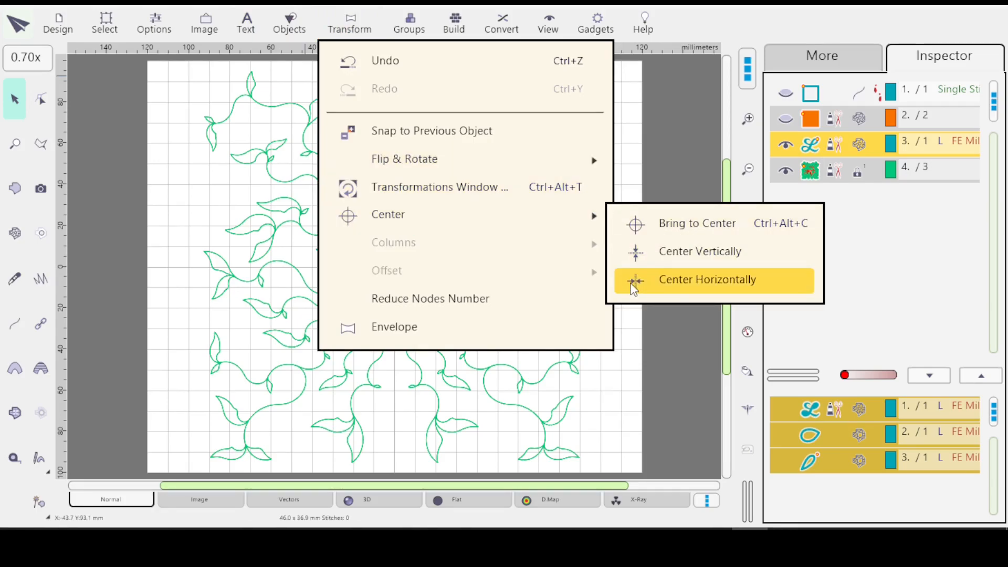
{"action": "left_click", "coordinate": [652, 284]}
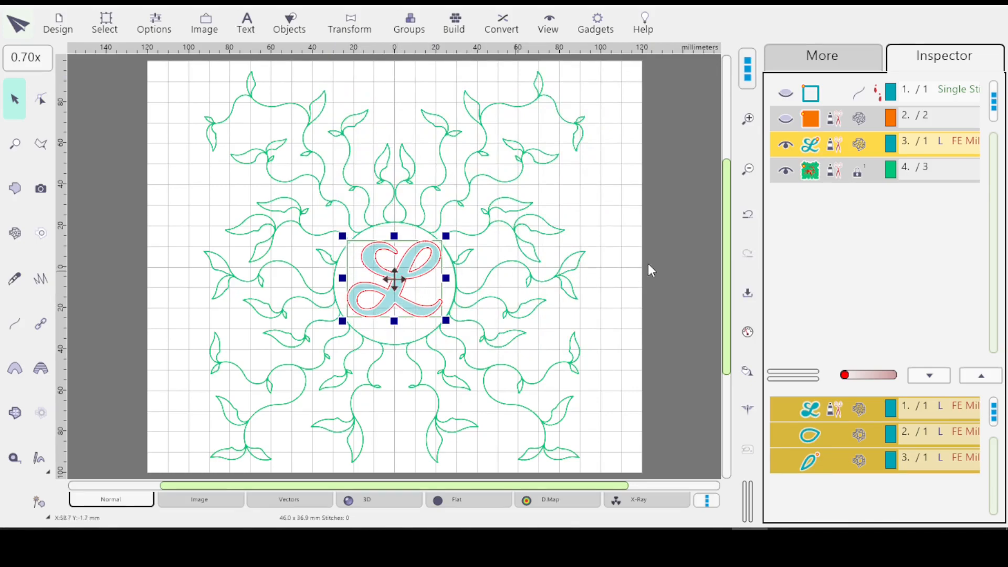
{"action": "left_click", "coordinate": [635, 237]}
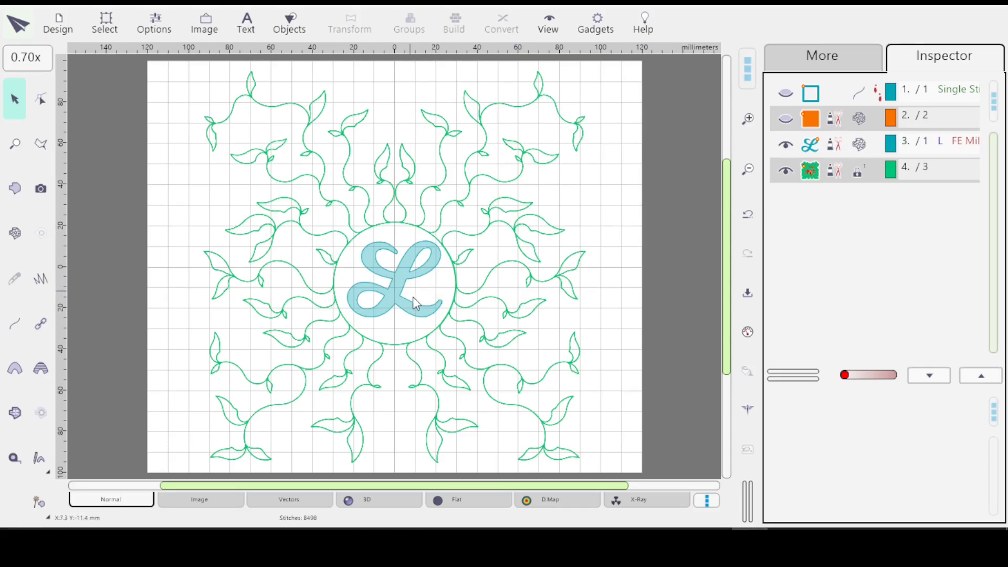
Step: Nudge the letter L slightly left and down to balance it by eye inside the circle
{"action": "left_click", "coordinate": [399, 276]}
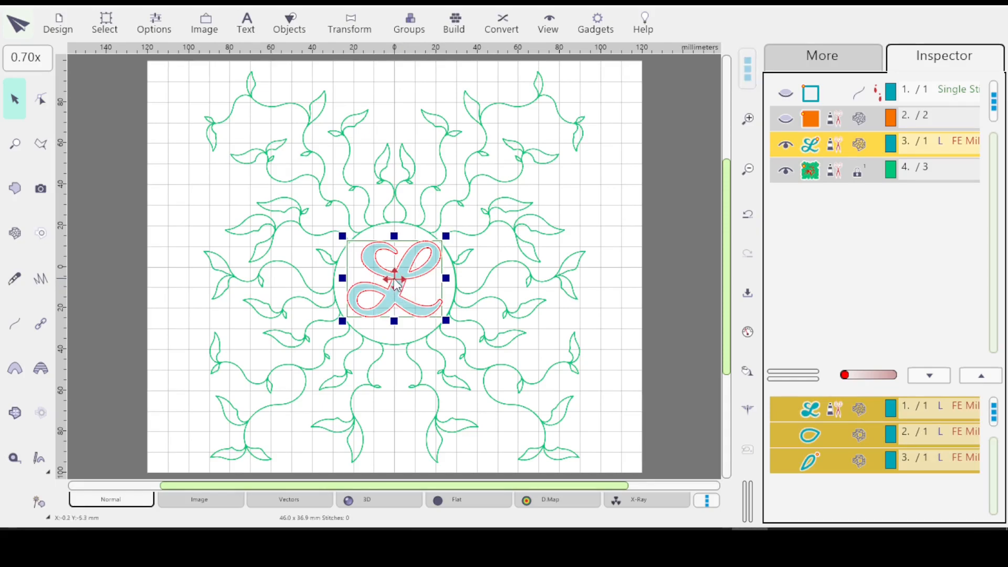
{"action": "left_click_drag", "start_coordinate": [391, 282], "coordinate": [390, 276]}
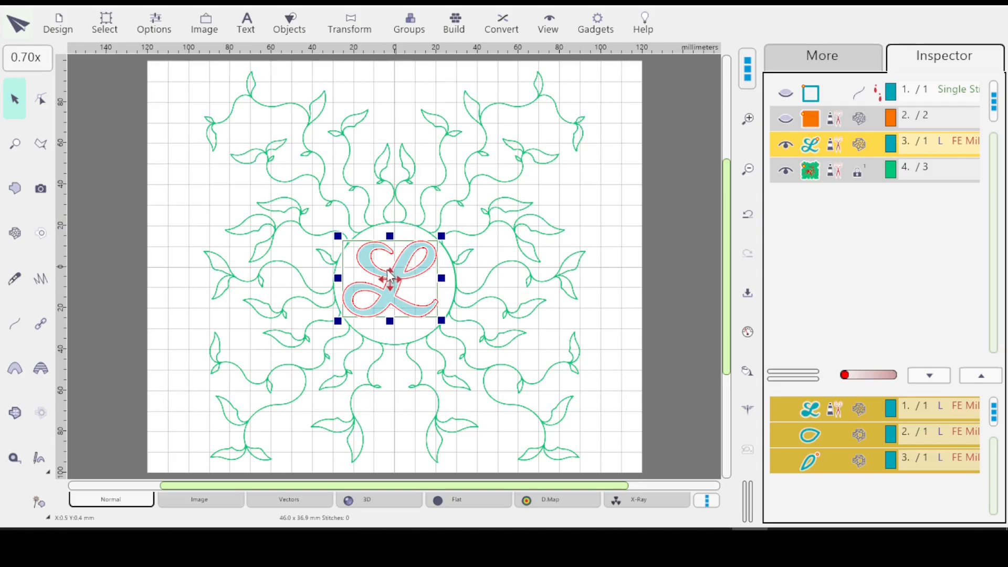
{"action": "left_click_drag", "start_coordinate": [392, 279], "coordinate": [392, 282]}
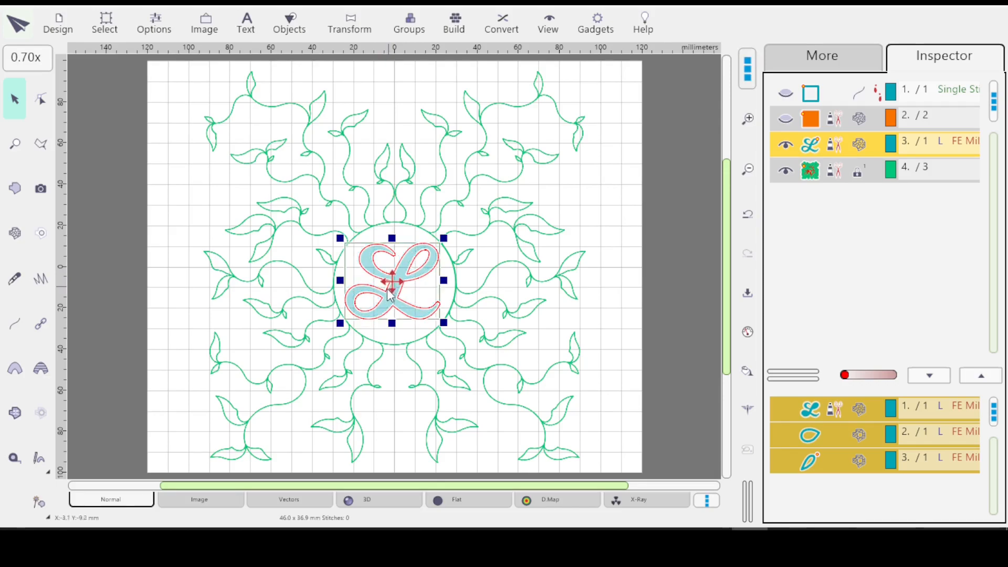
{"action": "left_click", "coordinate": [631, 197]}
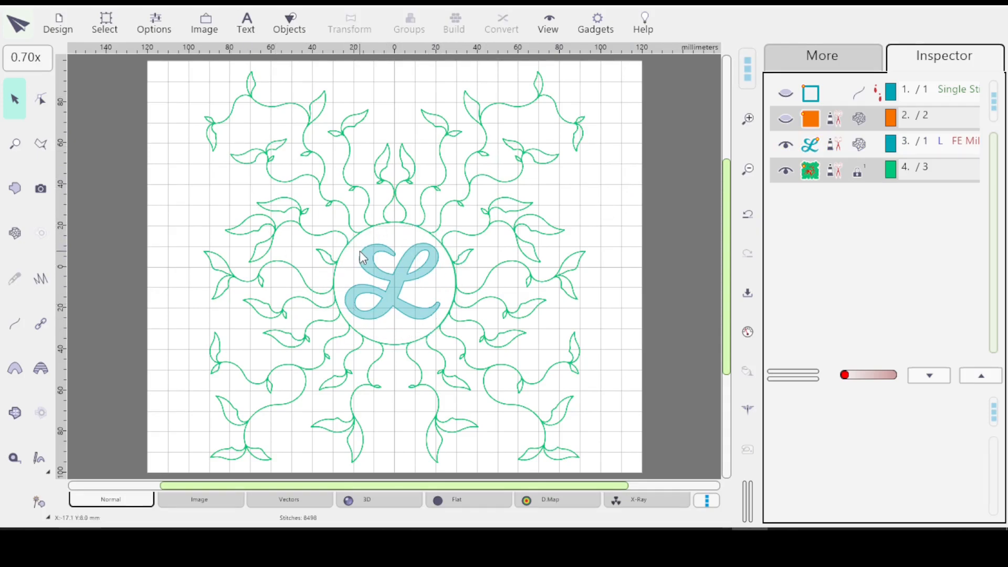
Step: Select the green outline group and examine the stitched plant outlines and letter L in the 3D view
{"action": "left_click", "coordinate": [834, 178]}
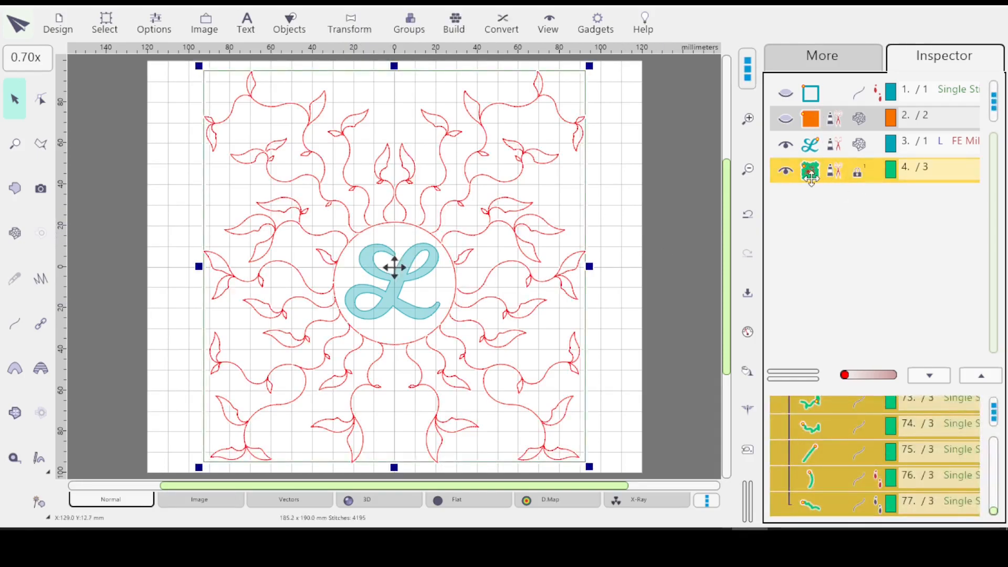
{"action": "left_click", "coordinate": [842, 146], "text": "ctrl"}
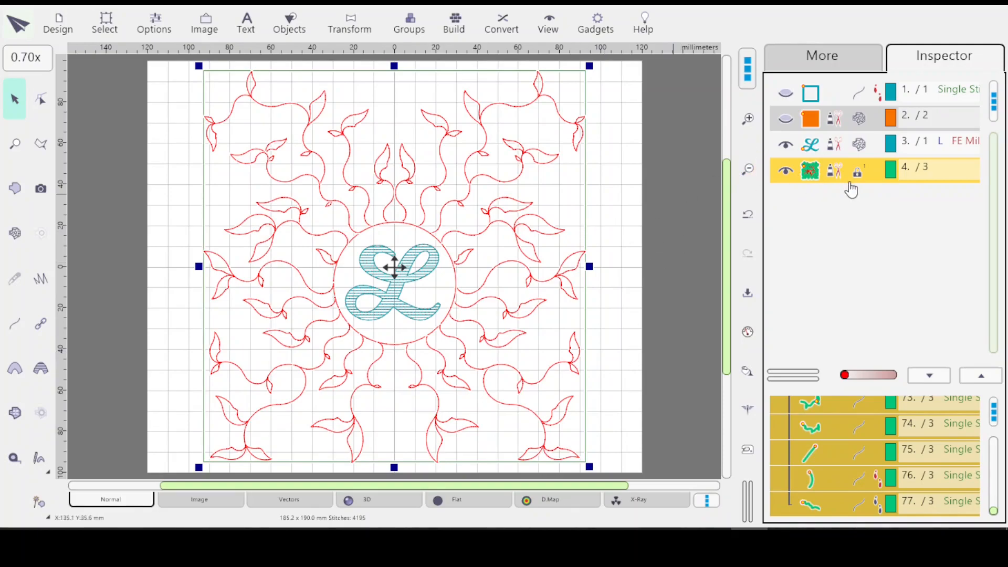
{"action": "left_click", "coordinate": [373, 498]}
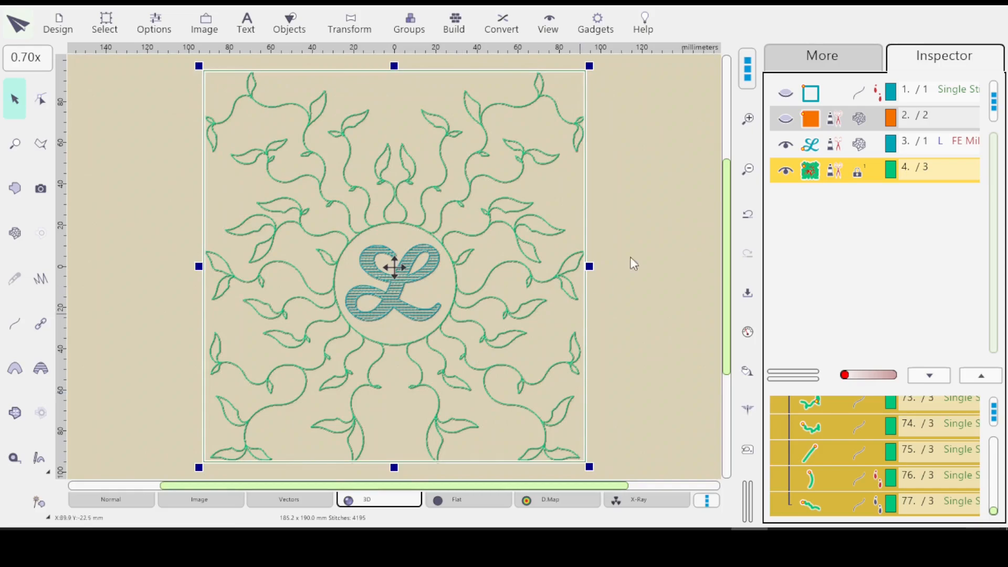
{"action": "left_click", "coordinate": [668, 212]}
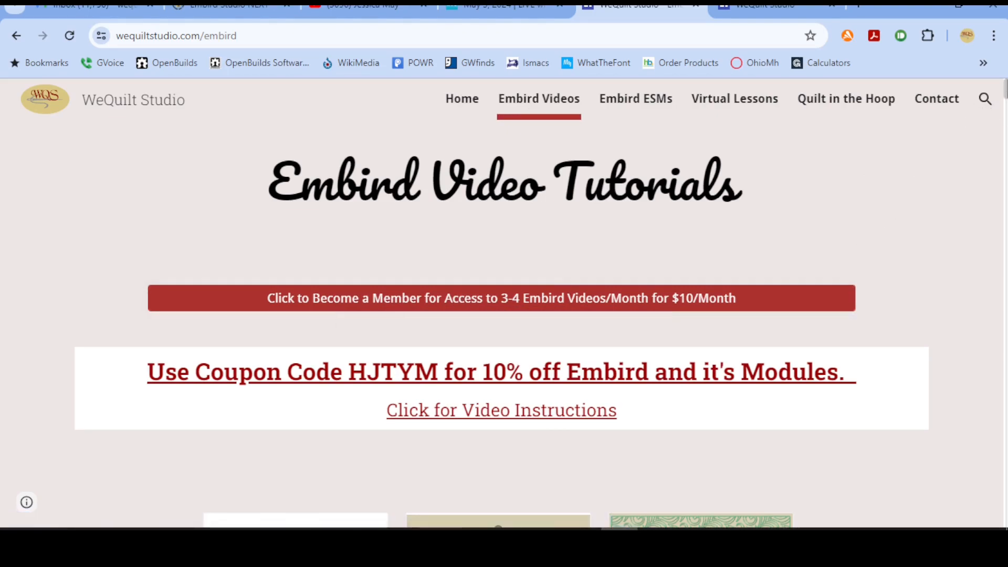
Step: On the WeQuilt Studio Embird Videos page, examine the newest May 2024 listings, including Embird 2024 - Single Layer Mesh
{"action": "scroll", "coordinate": [646, 220], "scroll_direction": "down", "scroll_amount": 2}
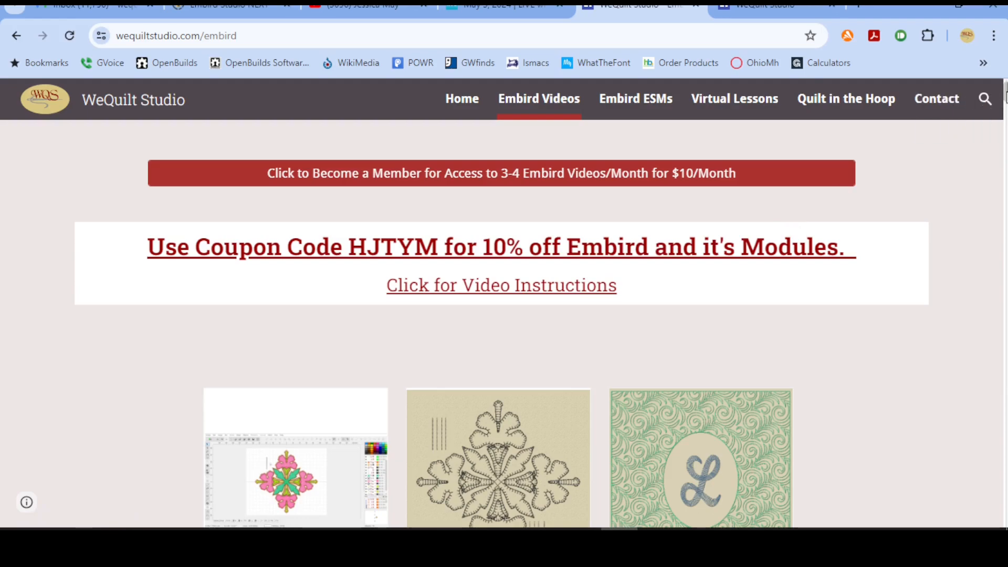
{"action": "scroll", "coordinate": [504, 315], "scroll_direction": "down", "scroll_amount": 3}
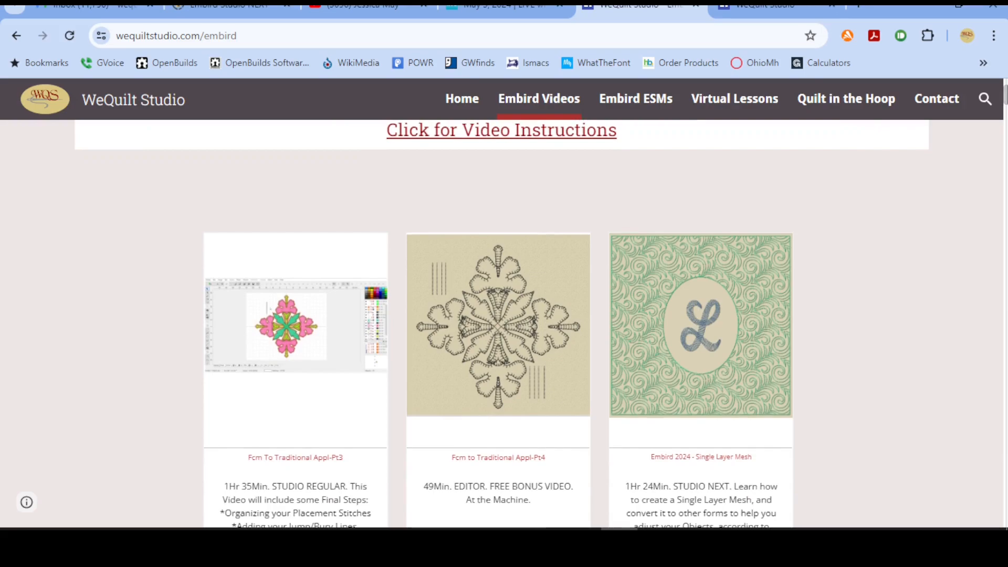
{"action": "scroll", "coordinate": [1006, 94], "scroll_direction": "down", "scroll_amount": 4}
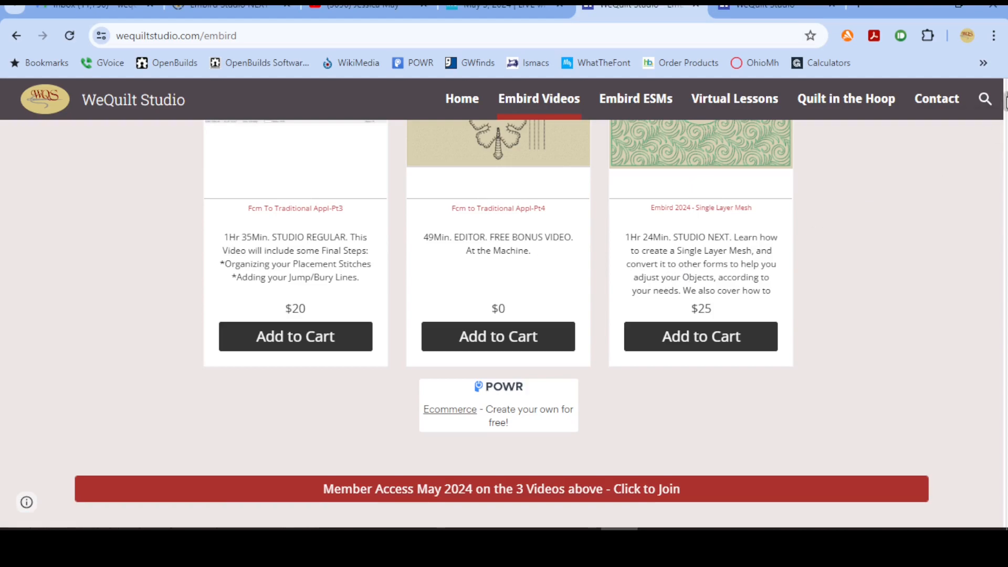
{"action": "scroll", "coordinate": [1005, 104], "scroll_direction": "up", "scroll_amount": 3}
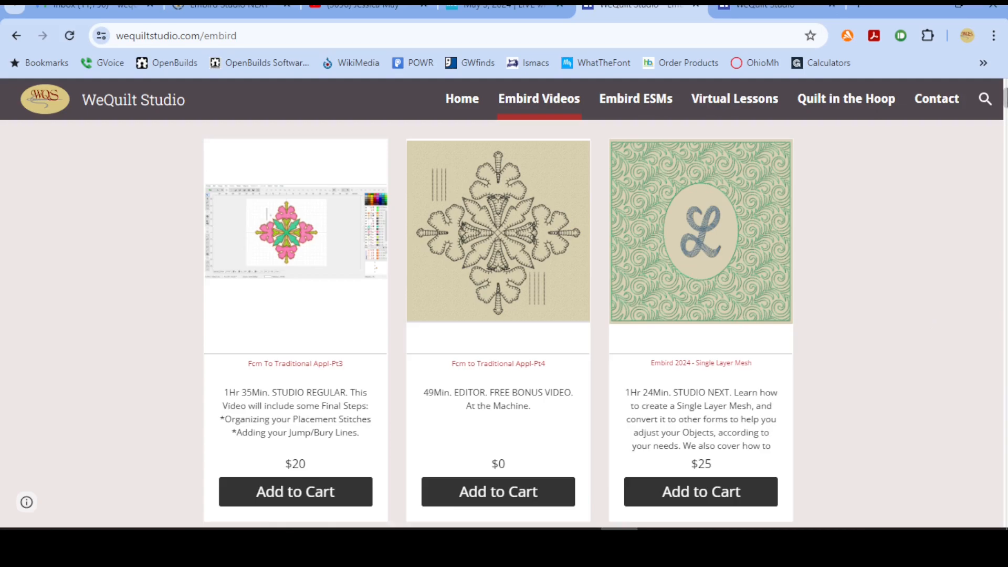
{"action": "scroll", "coordinate": [1005, 102], "scroll_direction": "down", "scroll_amount": 1}
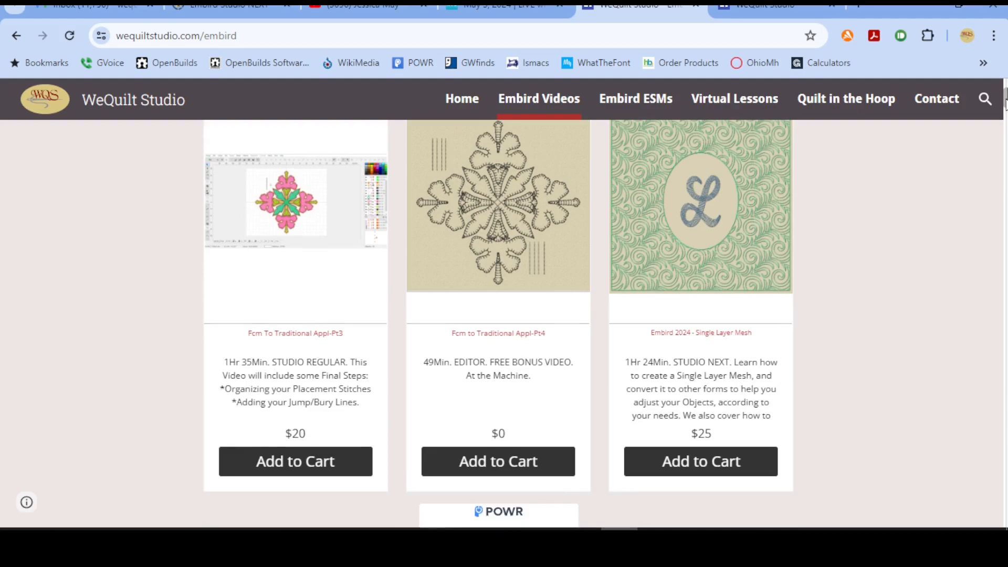
{"action": "scroll", "coordinate": [1005, 103], "scroll_direction": "down", "scroll_amount": 2}
{"action": "scroll", "coordinate": [1005, 103], "scroll_direction": "down", "scroll_amount": 3}
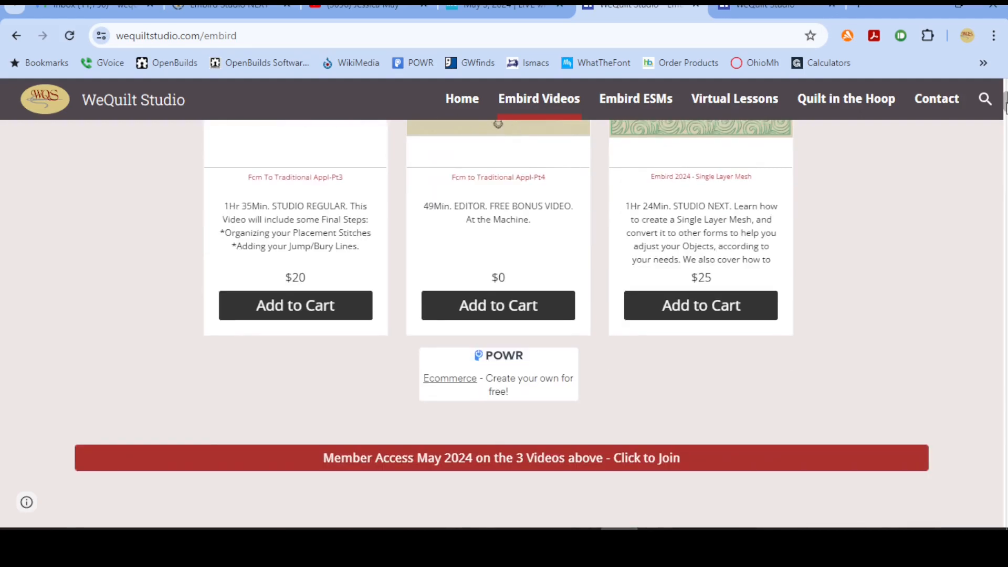
{"action": "scroll", "coordinate": [1005, 103], "scroll_direction": "up", "scroll_amount": 2}
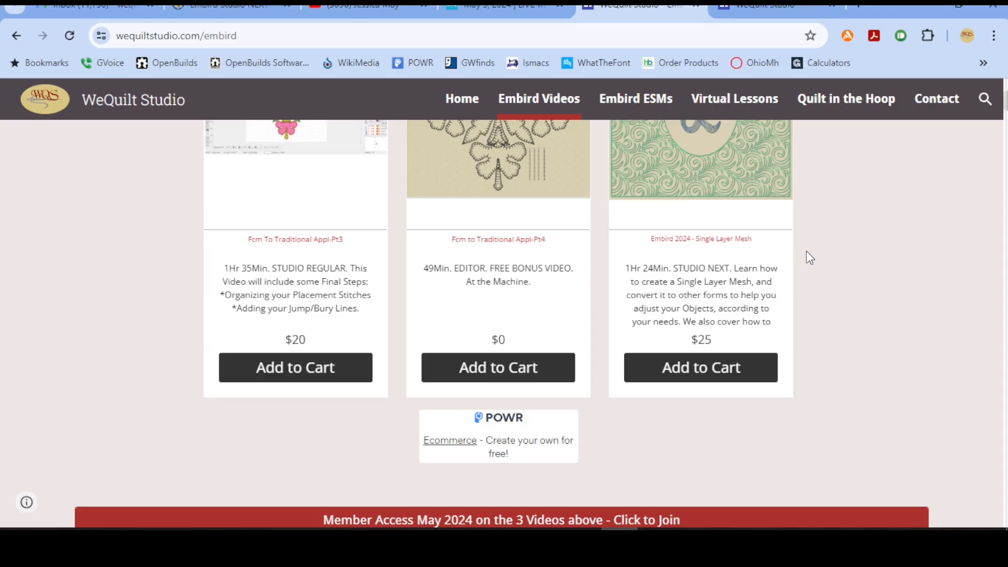
{"action": "scroll", "coordinate": [938, 161], "scroll_direction": "down", "scroll_amount": 2}
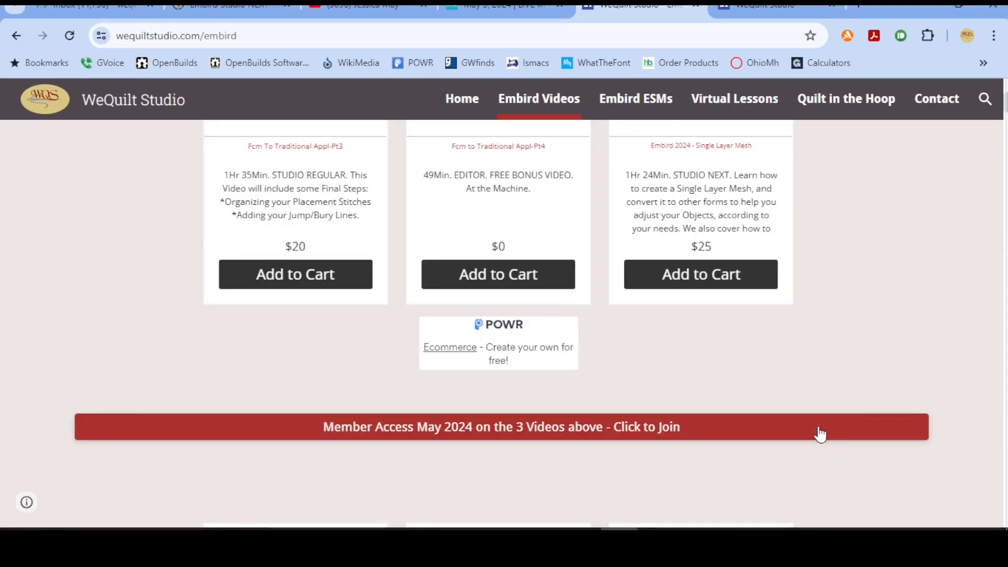
Step: Look over the Fcm To Applique and Fcm To Traditional Appl listings and return to the newest videos
{"action": "scroll", "coordinate": [501, 324], "scroll_direction": "down", "scroll_amount": 8}
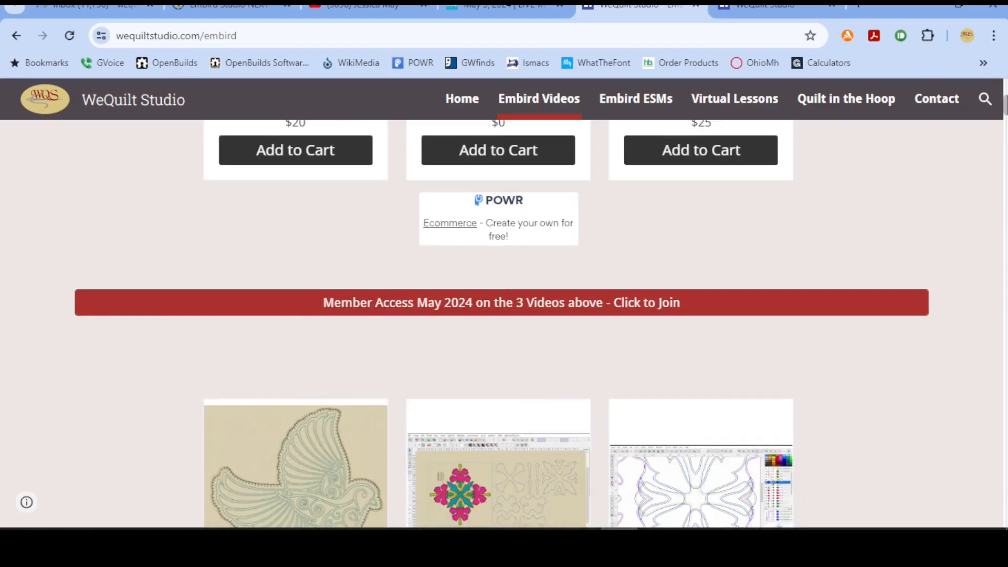
{"action": "scroll", "coordinate": [501, 324], "scroll_direction": "down", "scroll_amount": 1}
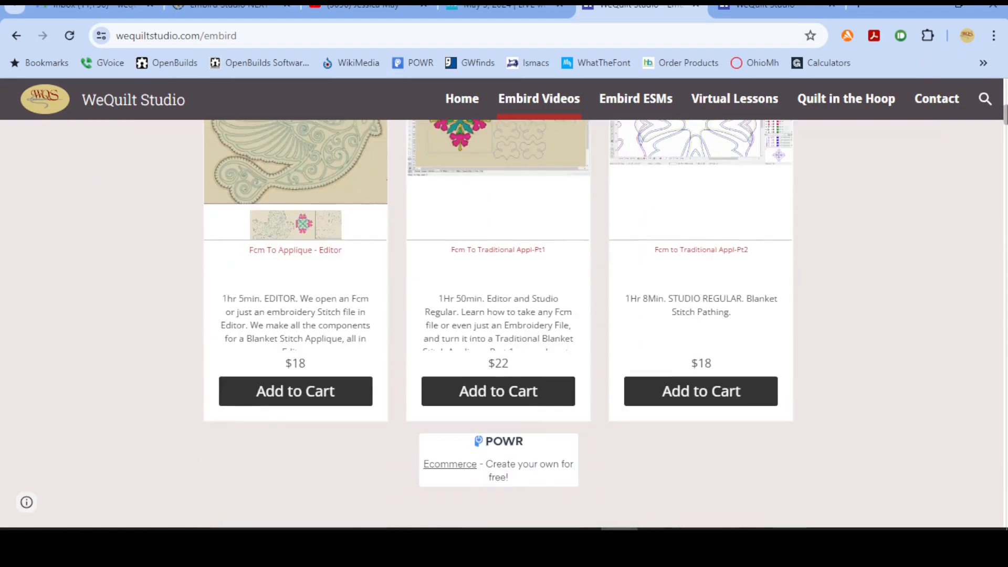
{"action": "scroll", "coordinate": [502, 324], "scroll_direction": "down", "scroll_amount": 2}
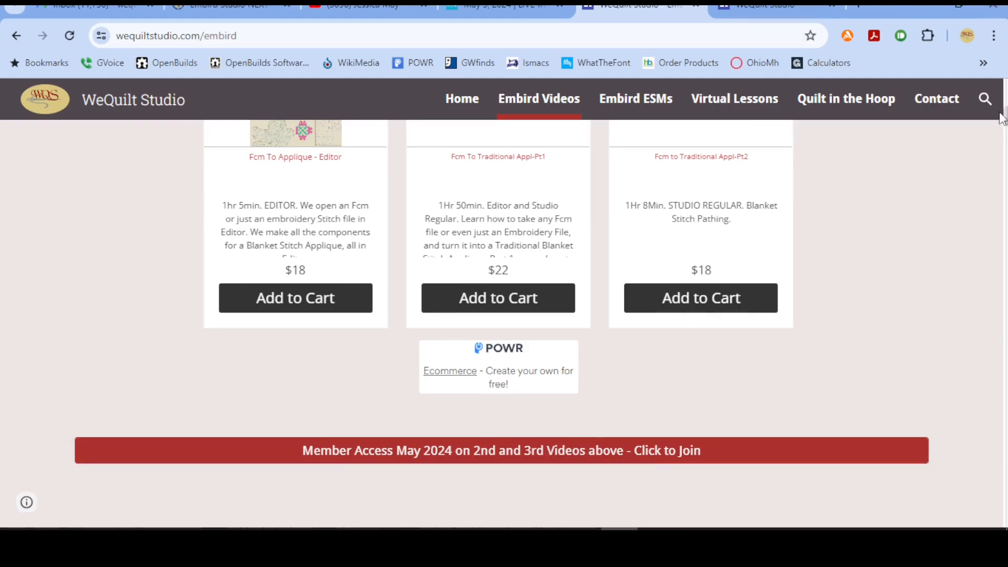
{"action": "scroll", "coordinate": [504, 315], "scroll_direction": "up", "scroll_amount": 2}
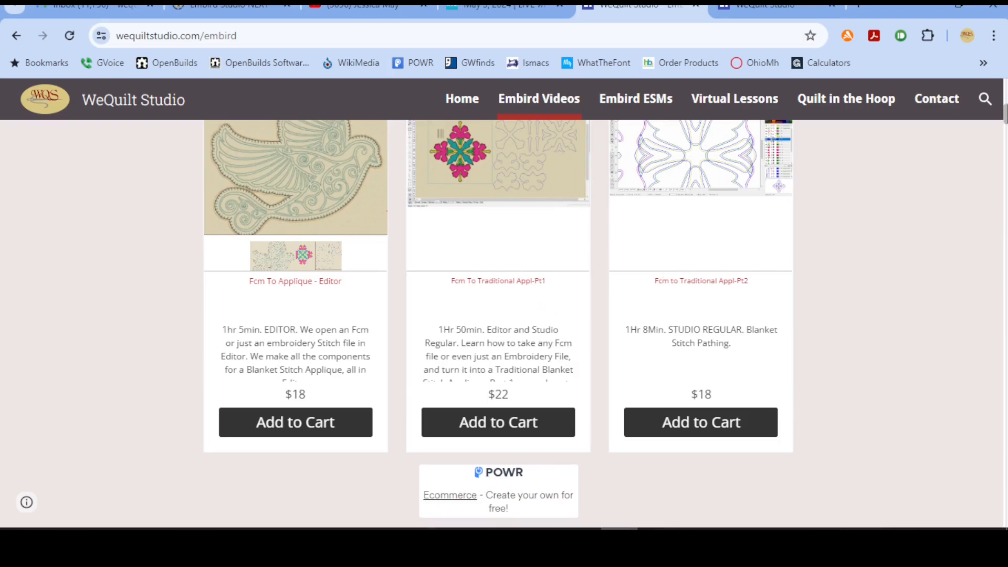
{"action": "scroll", "coordinate": [499, 323], "scroll_direction": "up", "scroll_amount": 3}
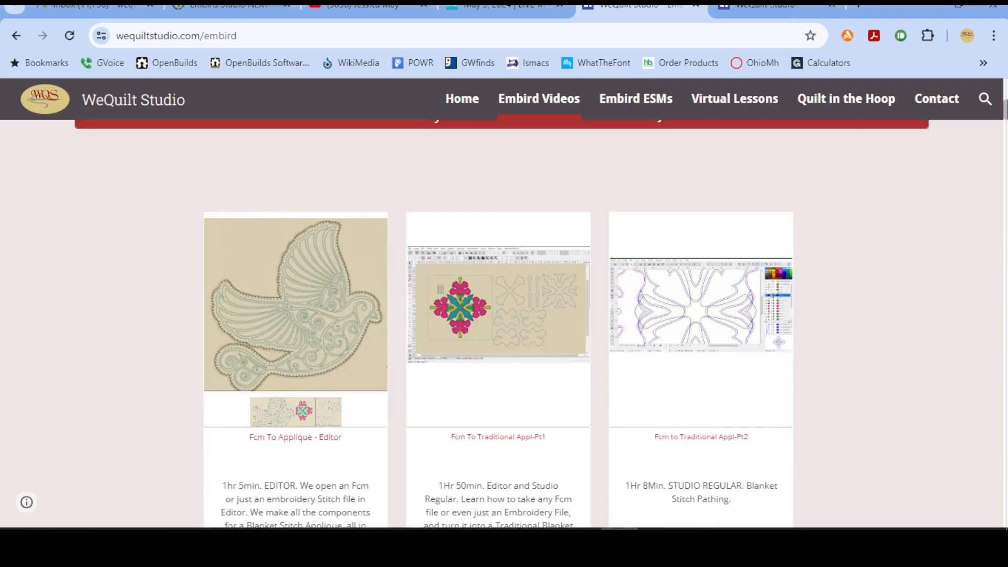
{"action": "scroll", "coordinate": [958, 99], "scroll_direction": "up", "scroll_amount": 8}
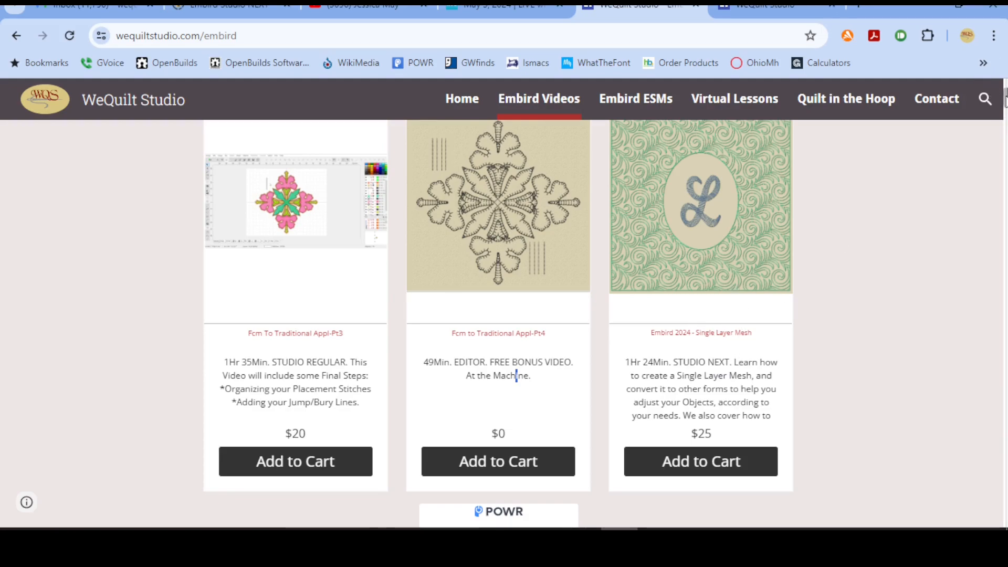
{"action": "scroll", "coordinate": [1006, 99], "scroll_direction": "up", "scroll_amount": 4}
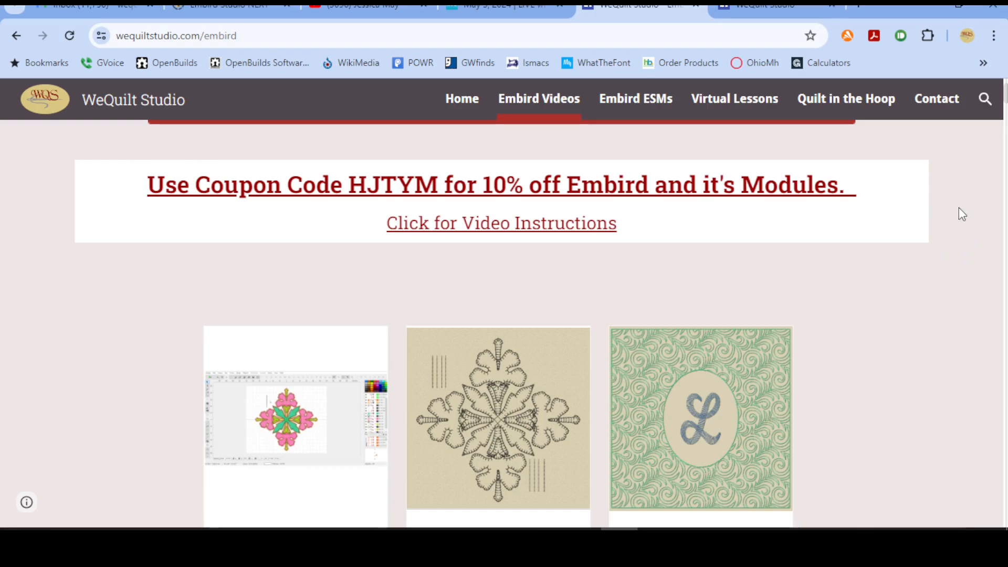
Step: Browse the older Embird tutorial listings as far as Column Tricks and Knockdowns 2023-Pt2, and return to the page's beginning
{"action": "scroll", "coordinate": [516, 406], "scroll_direction": "down", "scroll_amount": 3}
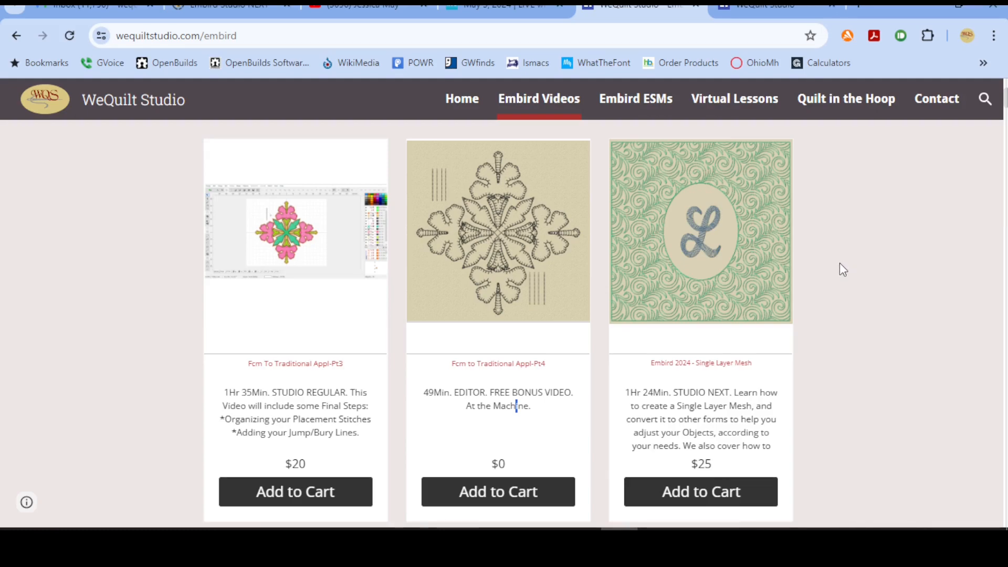
{"action": "scroll", "coordinate": [906, 184], "scroll_direction": "down", "scroll_amount": 5}
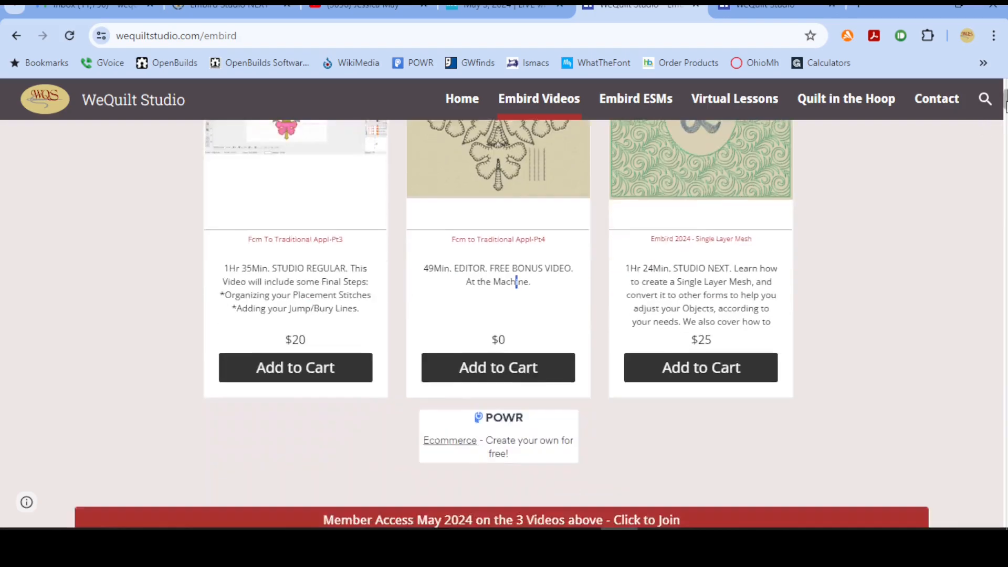
{"action": "scroll", "coordinate": [502, 324], "scroll_direction": "down", "scroll_amount": 9}
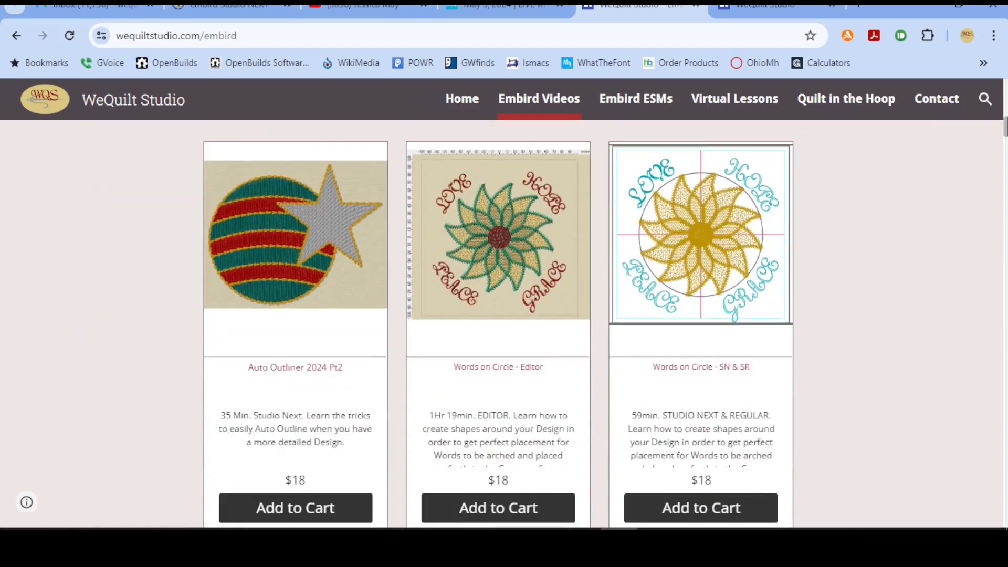
{"action": "scroll", "coordinate": [501, 324], "scroll_direction": "down", "scroll_amount": 10}
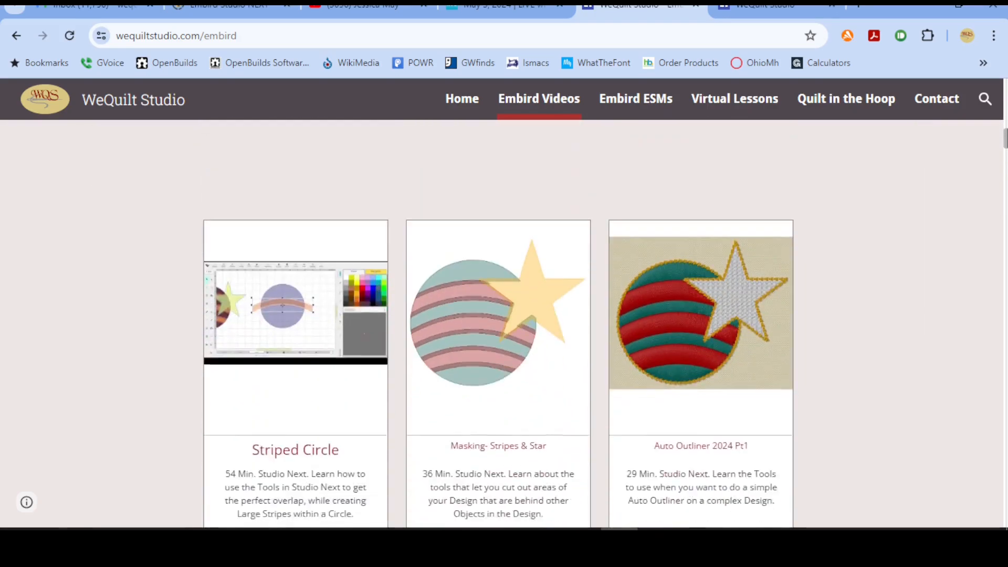
{"action": "scroll", "coordinate": [501, 324], "scroll_direction": "down", "scroll_amount": 8}
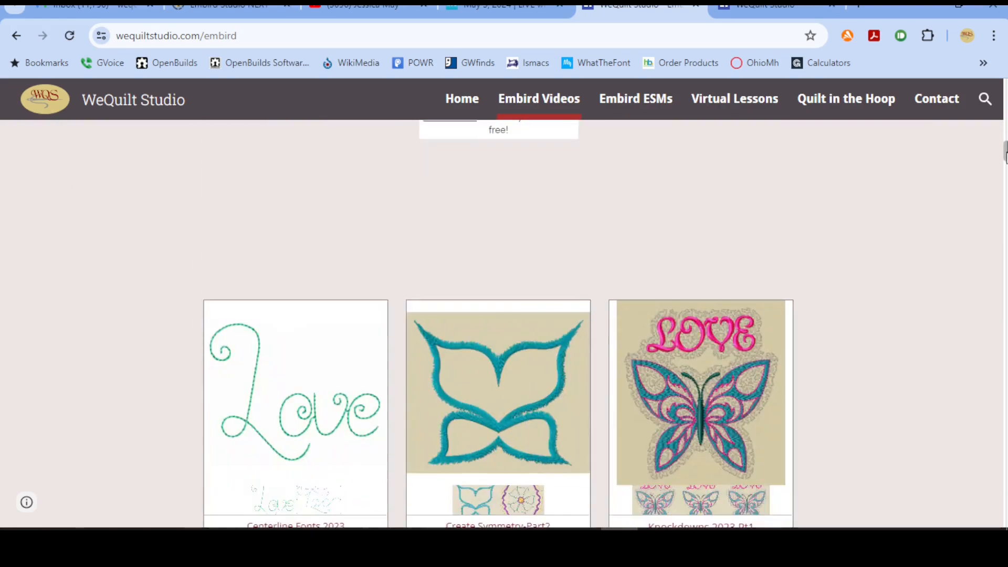
{"action": "scroll", "coordinate": [501, 325], "scroll_direction": "down", "scroll_amount": 9}
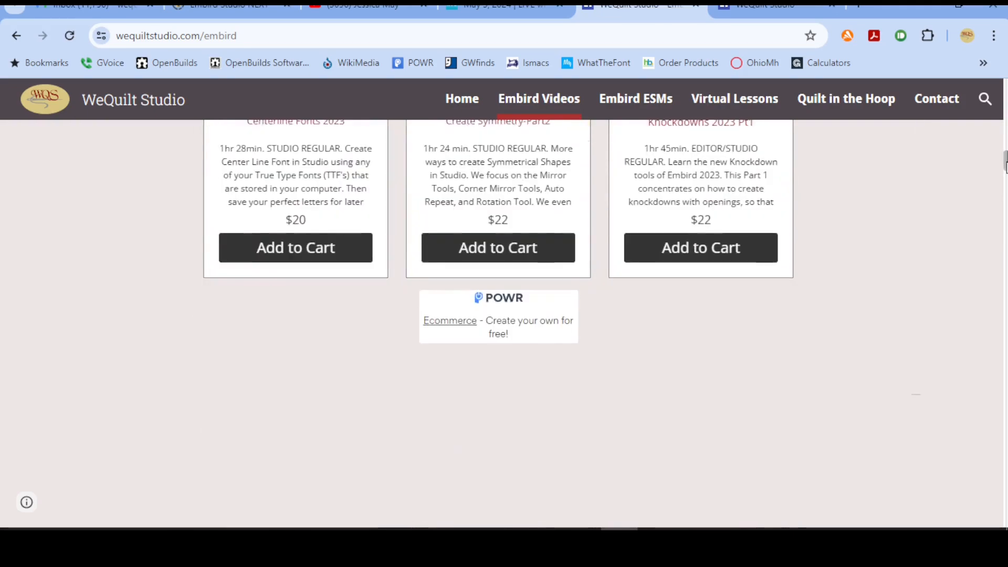
{"action": "scroll", "coordinate": [1006, 178], "scroll_direction": "down", "scroll_amount": 10}
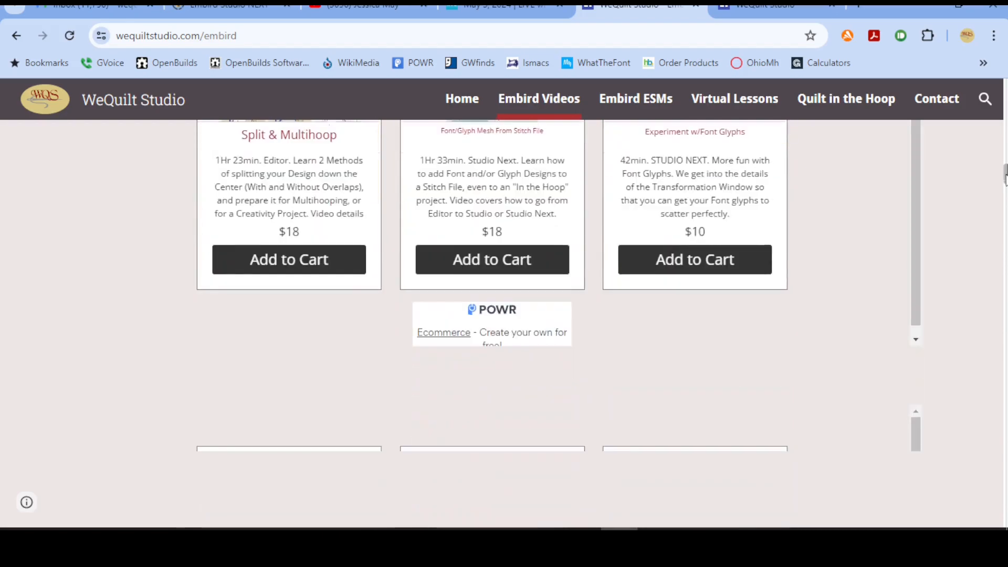
{"action": "left_click_drag", "start_coordinate": [1005, 189], "coordinate": [1005, 199]}
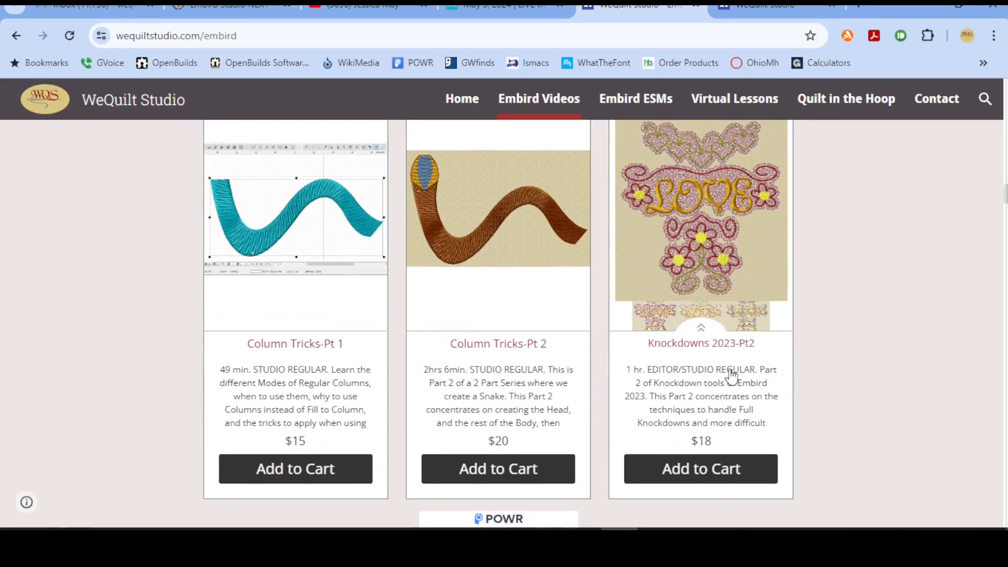
{"action": "left_click_drag", "start_coordinate": [1004, 194], "coordinate": [1007, 94]}
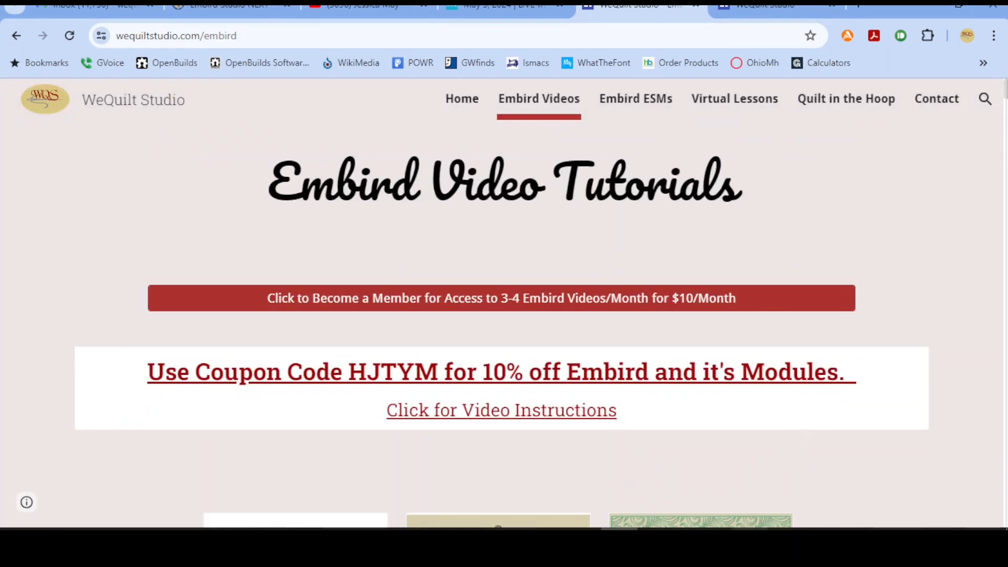
Step: Switch back to Embird Studio Next, show the hidden orange mesh object, and open its mesh parameters
{"action": "left_click", "coordinate": [749, 541]}
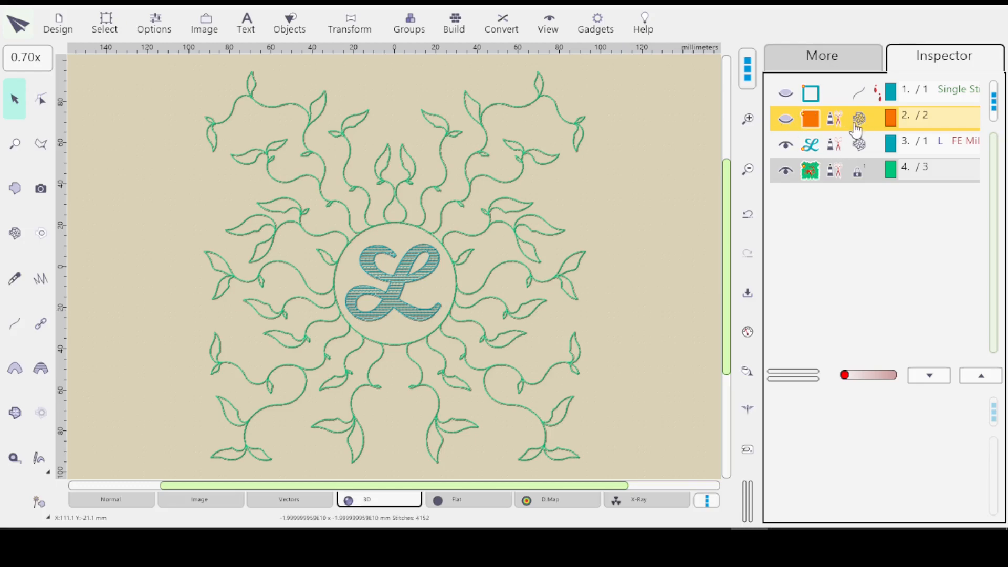
{"action": "left_click", "coordinate": [786, 120]}
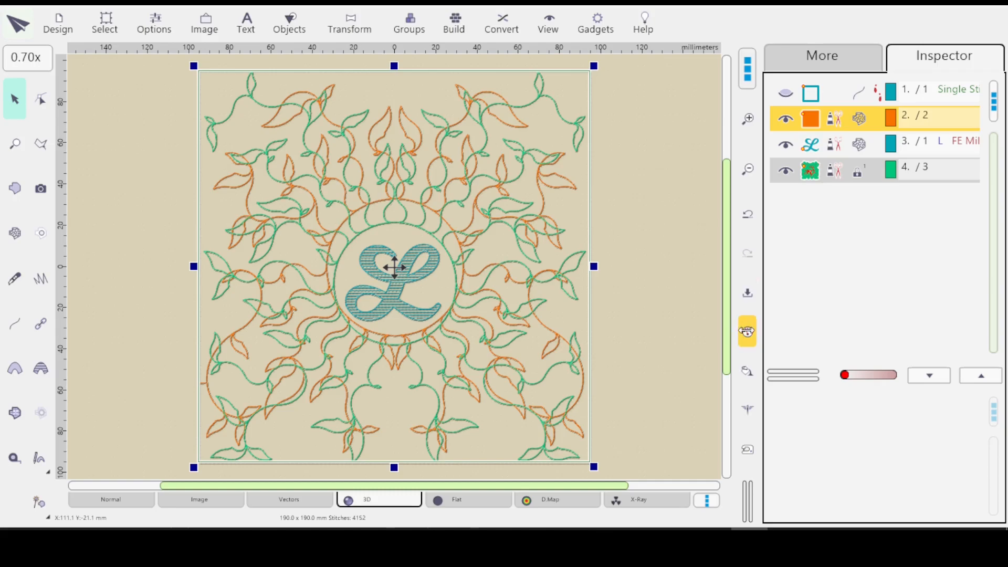
{"action": "left_click", "coordinate": [748, 334]}
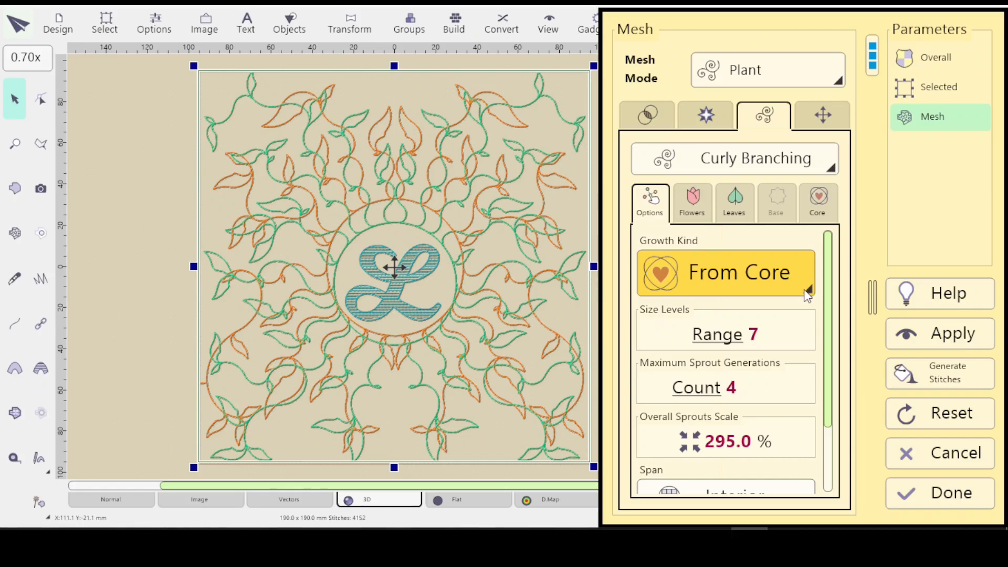
Step: Examine the Growth Kind choices for the Curly Branching plant mesh, from From Origin Point through Mirror & Rotation 6x
{"action": "left_click", "coordinate": [801, 283]}
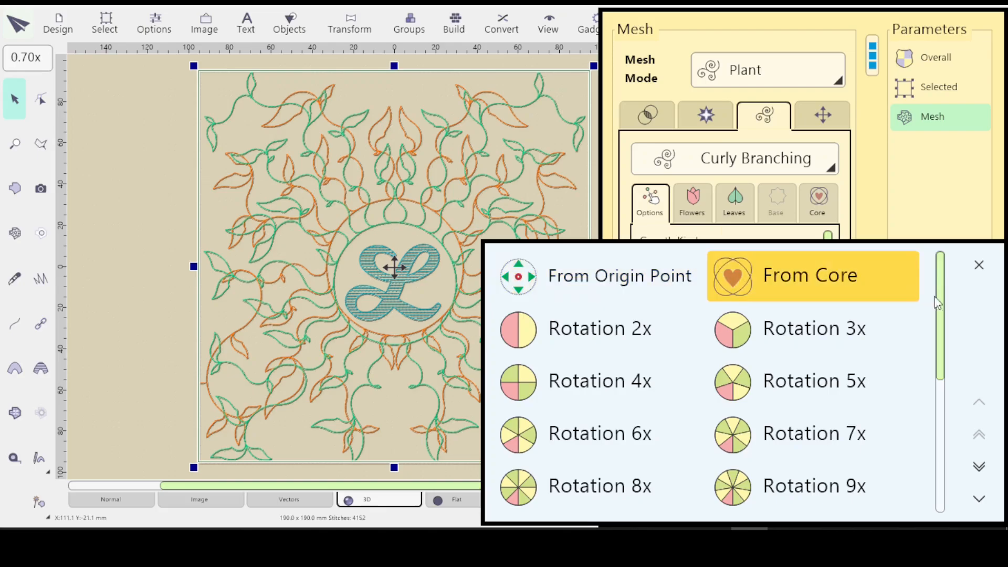
{"action": "scroll", "coordinate": [943, 309], "scroll_direction": "down", "scroll_amount": 1}
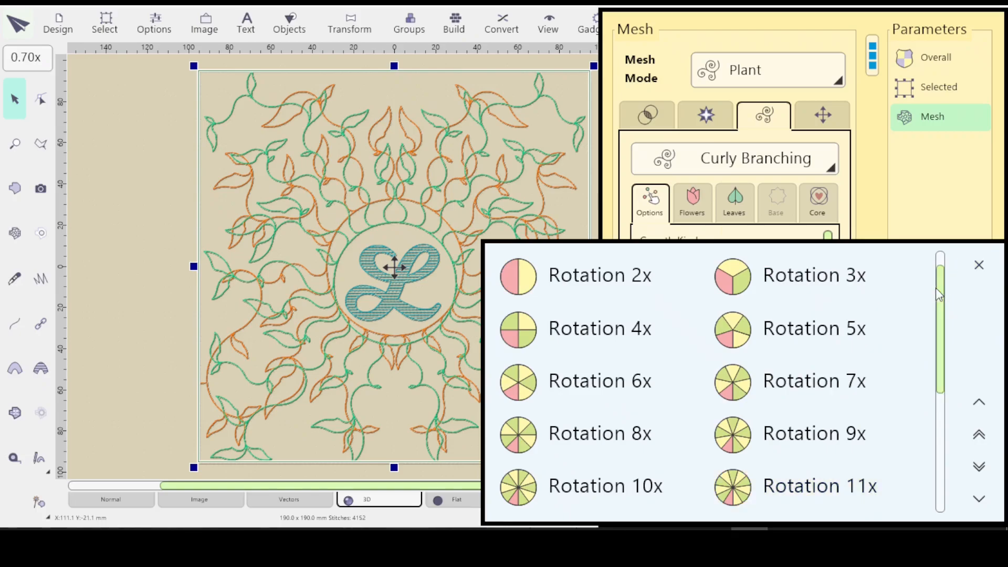
{"action": "scroll", "coordinate": [941, 348], "scroll_direction": "down", "scroll_amount": 2}
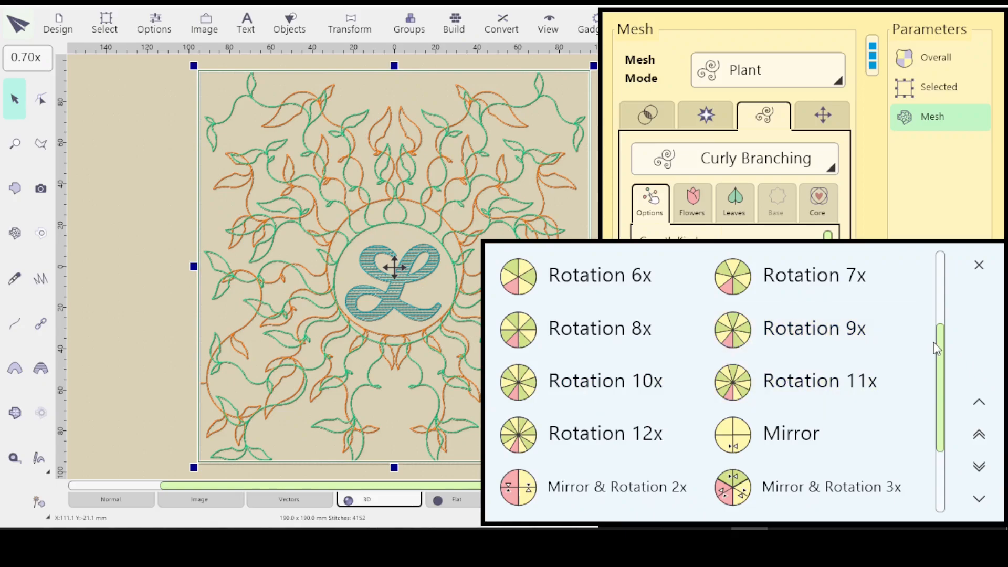
{"action": "left_click_drag", "start_coordinate": [939, 347], "coordinate": [940, 371]}
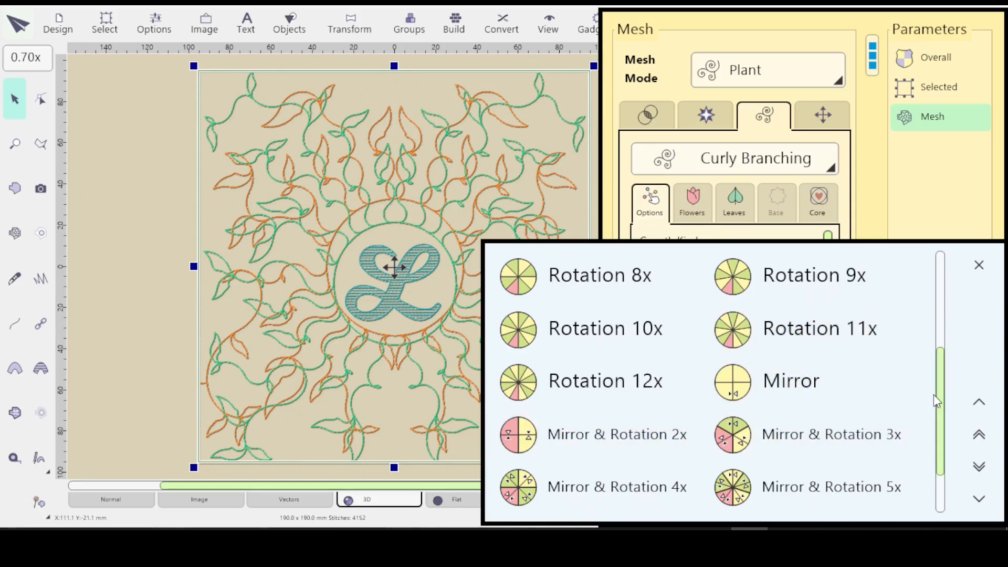
{"action": "left_click_drag", "start_coordinate": [937, 398], "coordinate": [944, 441]}
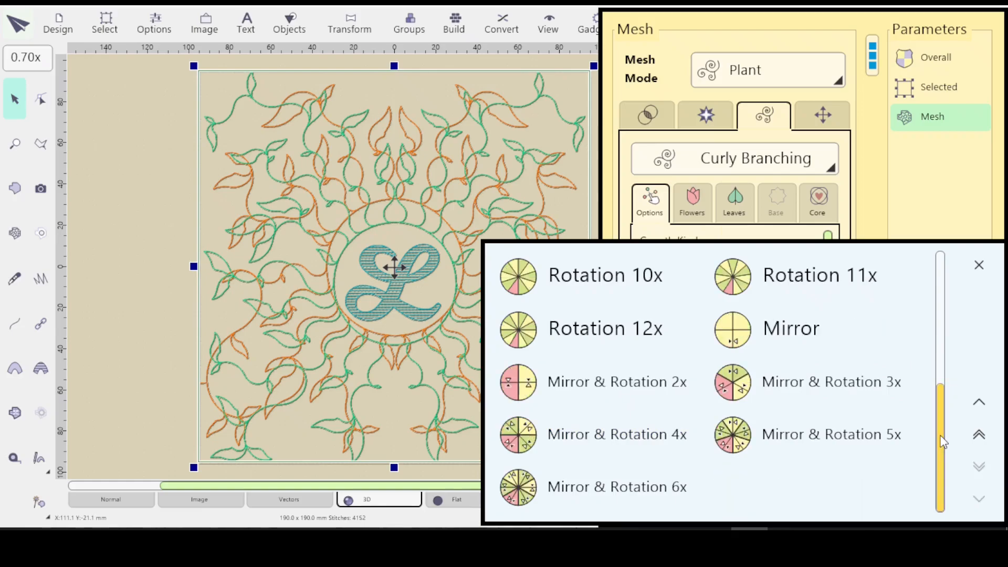
Step: Keep From Core as the growth kind, close the mesh parameters, and hide the orange mesh object
{"action": "left_click", "coordinate": [979, 265]}
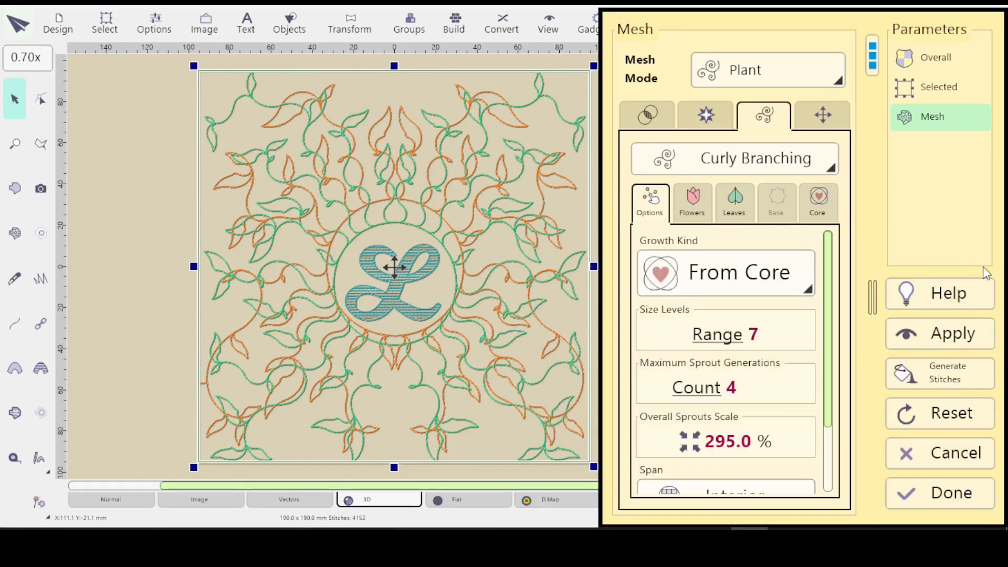
{"action": "left_click", "coordinate": [934, 491]}
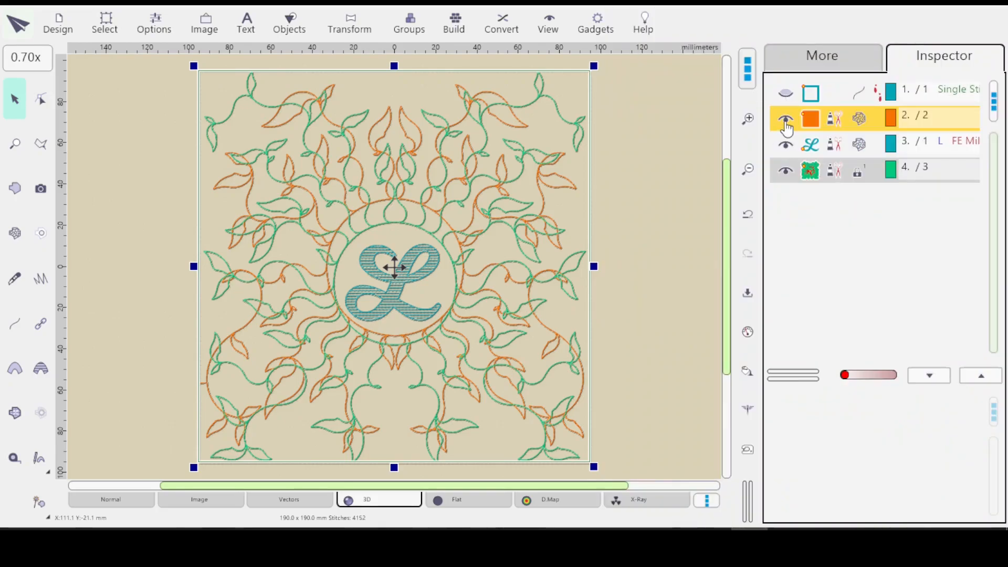
{"action": "left_click", "coordinate": [786, 123]}
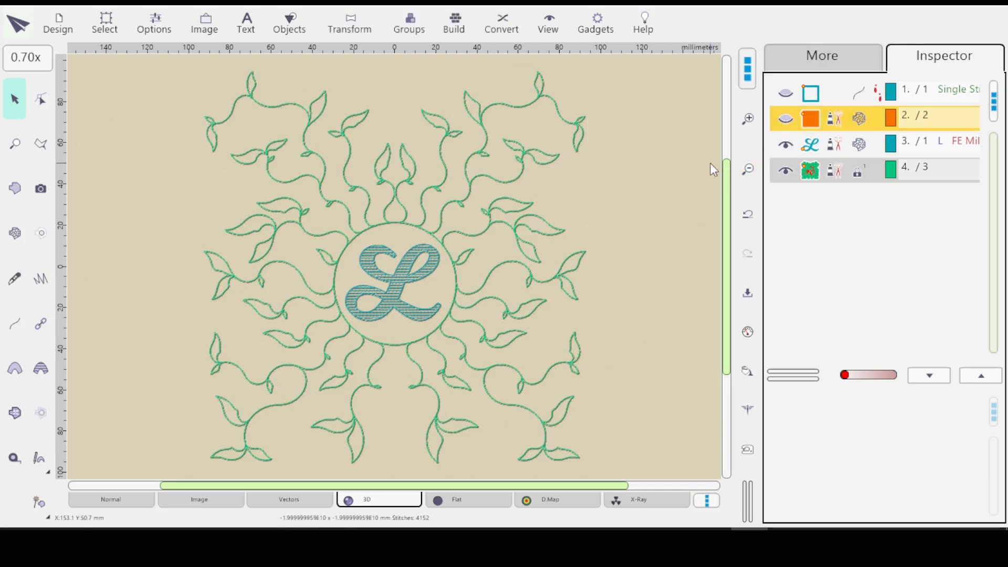